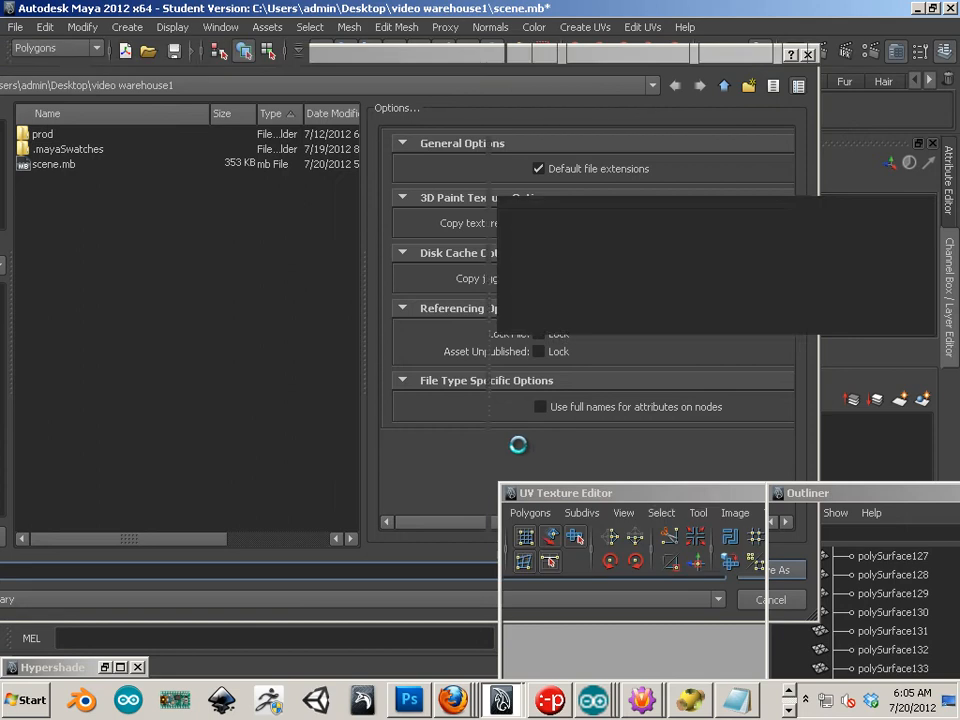
click(431, 361)
alt+drag(392, 465, 256, 437)
alt+right_drag(256, 437, 296, 452)
click(267, 452)
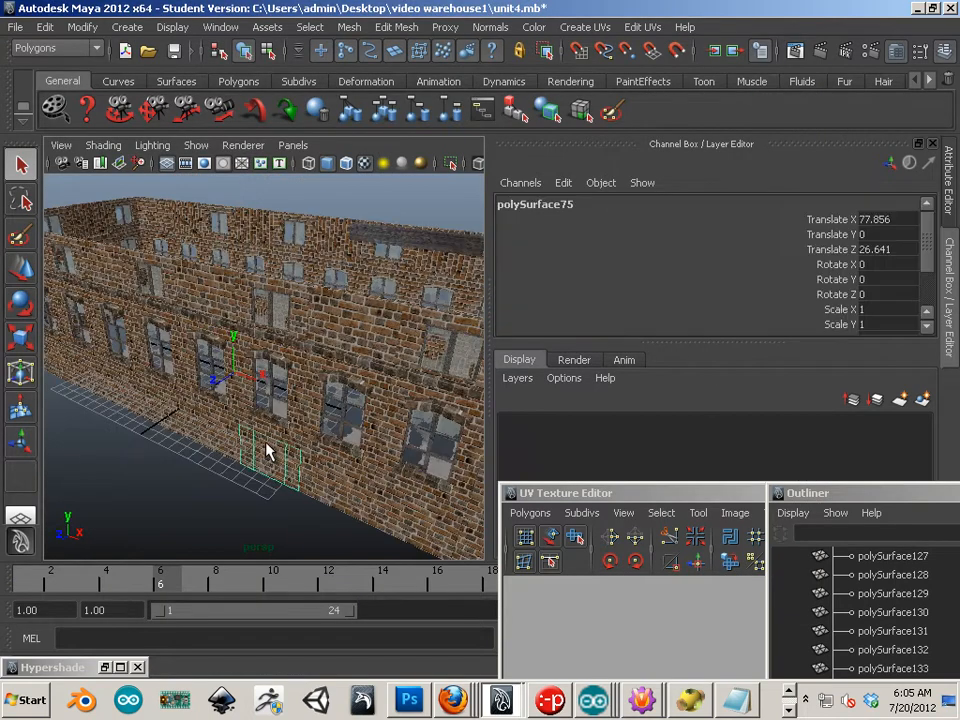
alt+drag(335, 485, 356, 467)
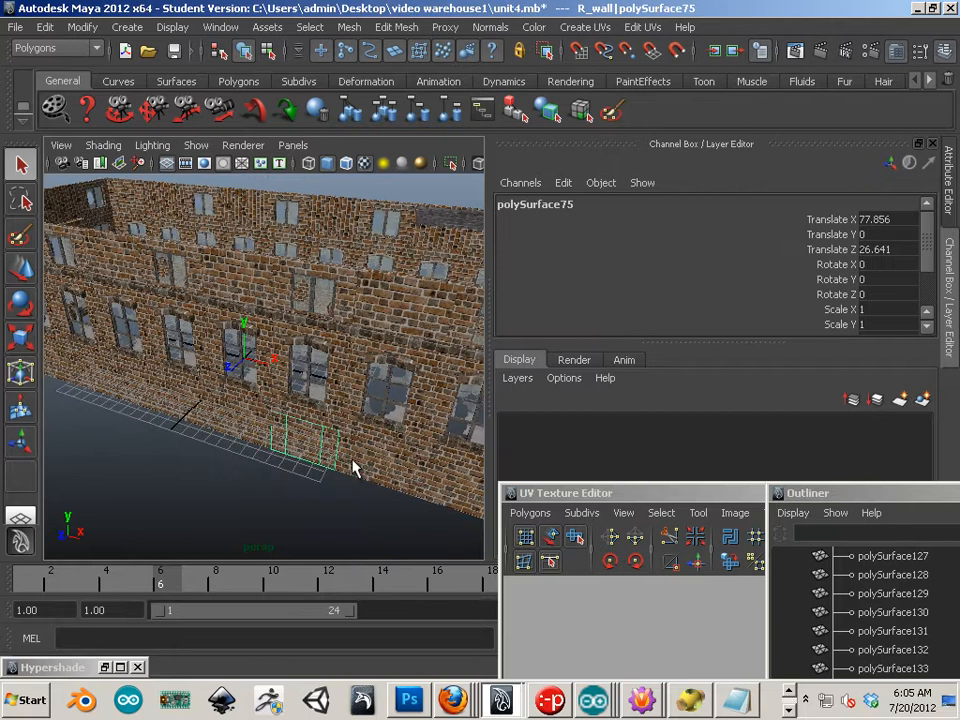
shift+click(357, 458)
alt+middle_drag(370, 457, 150, 406)
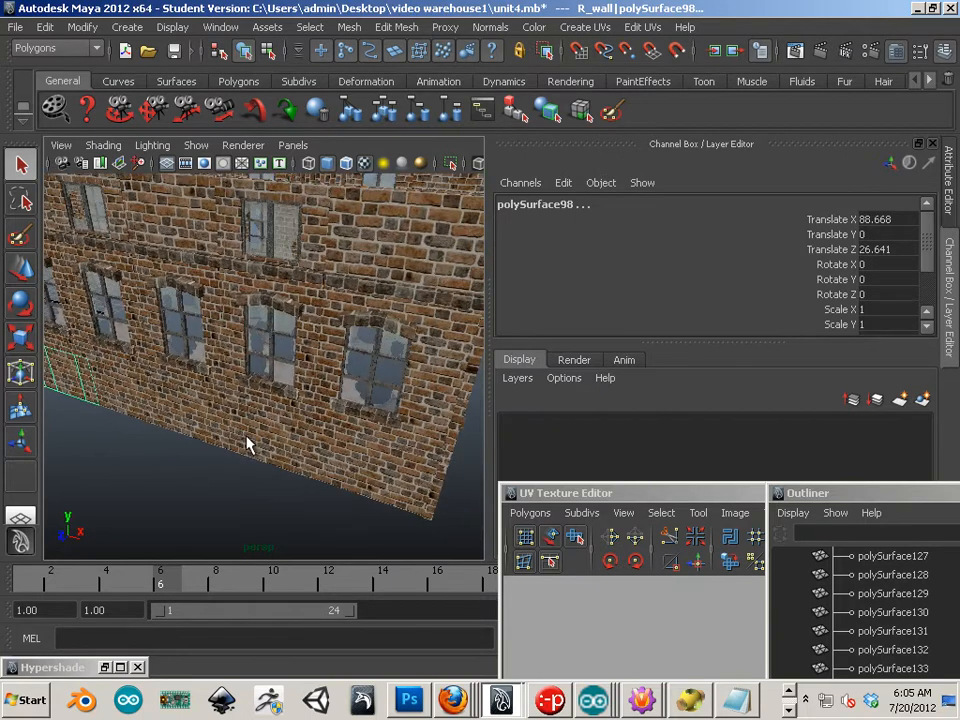
Step: Delete three adjacent ground-floor window bays near the end of the long wall, including their brick panels, sills, window frames and arches
click(246, 437)
shift+click(283, 387)
shift+click(280, 393)
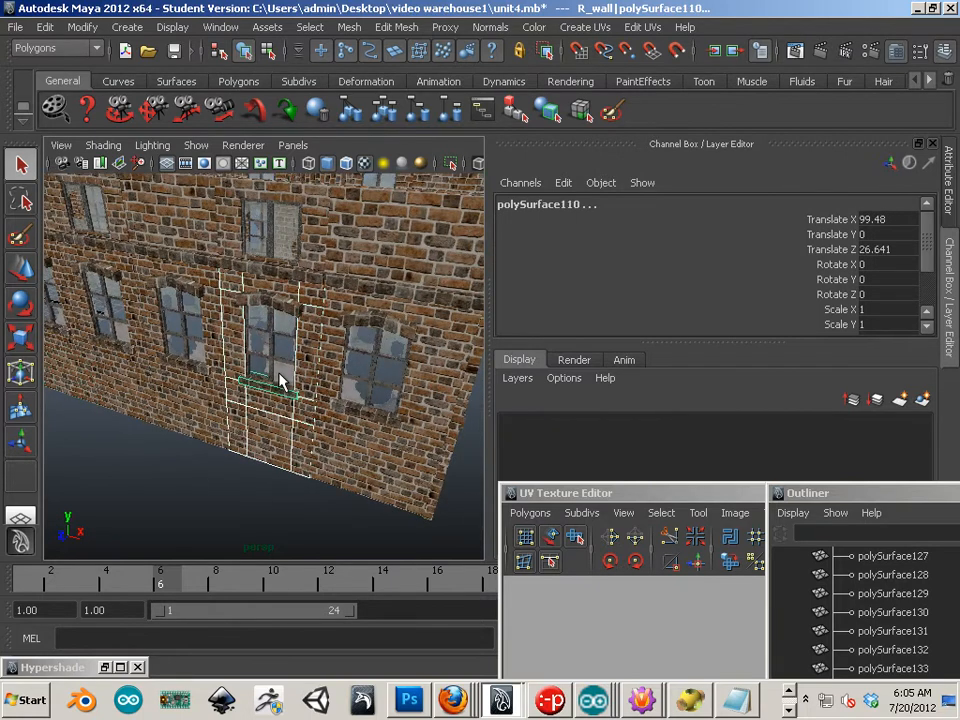
shift+click(270, 343)
shift+click(286, 309)
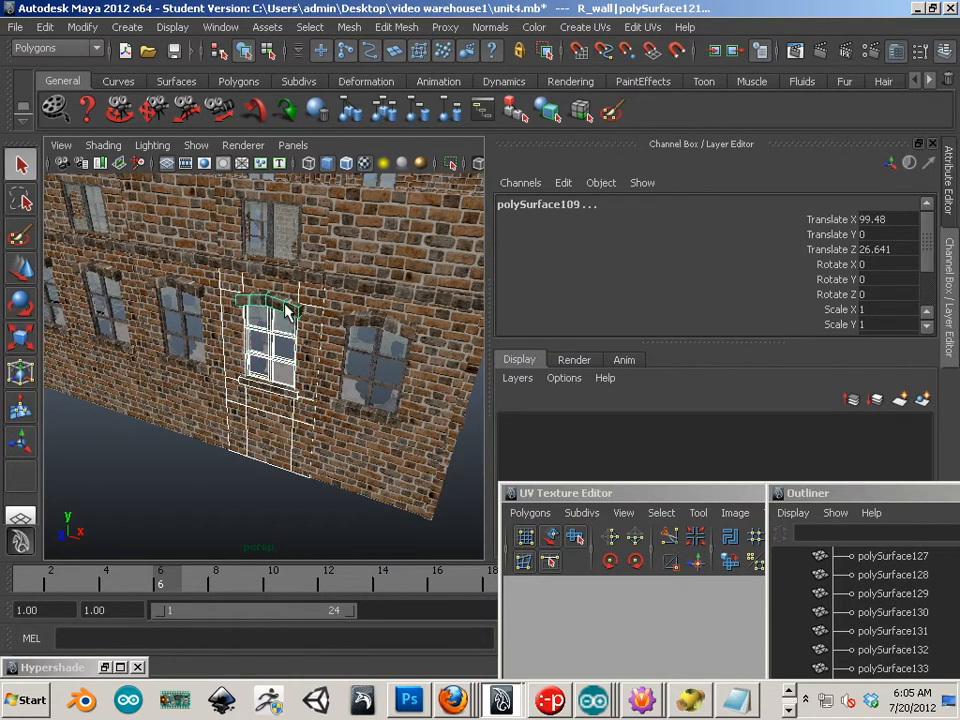
shift+click(205, 320)
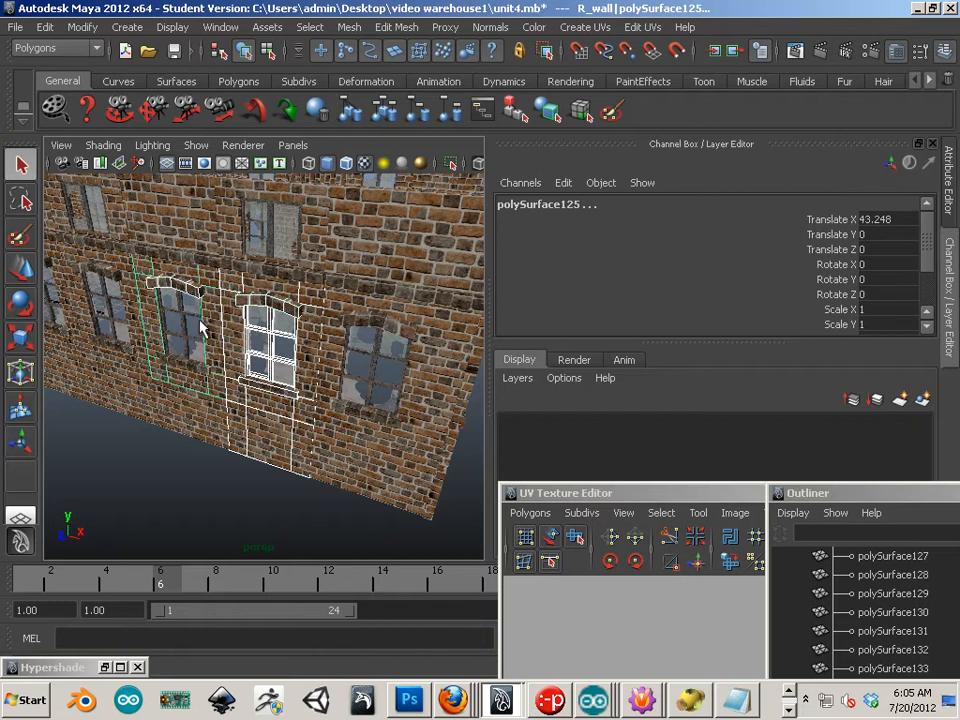
shift+click(188, 338)
shift+click(185, 304)
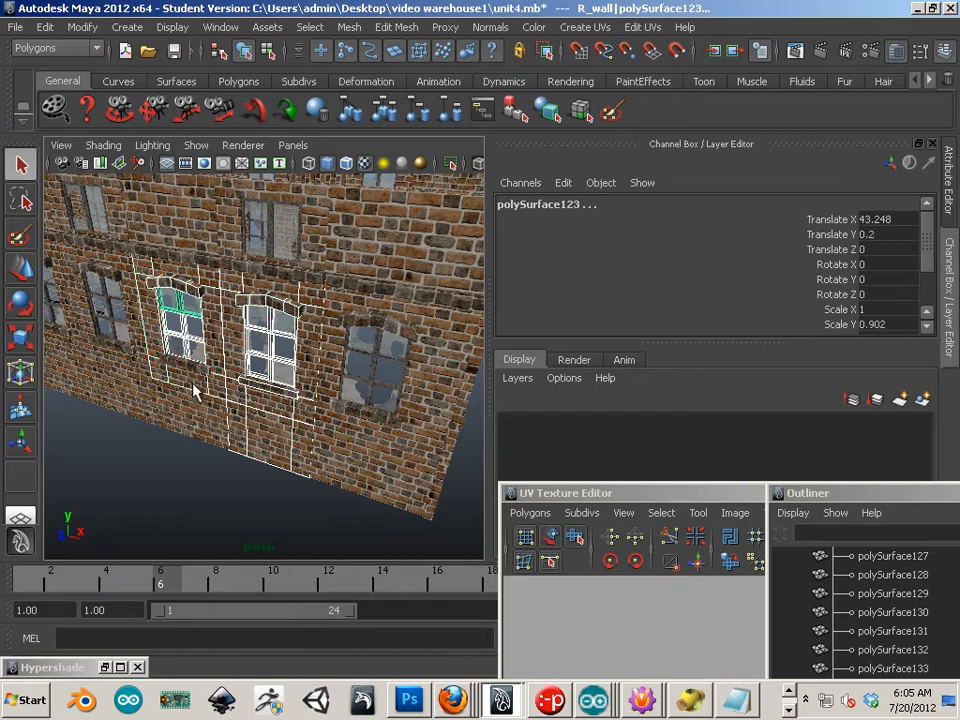
shift+click(192, 392)
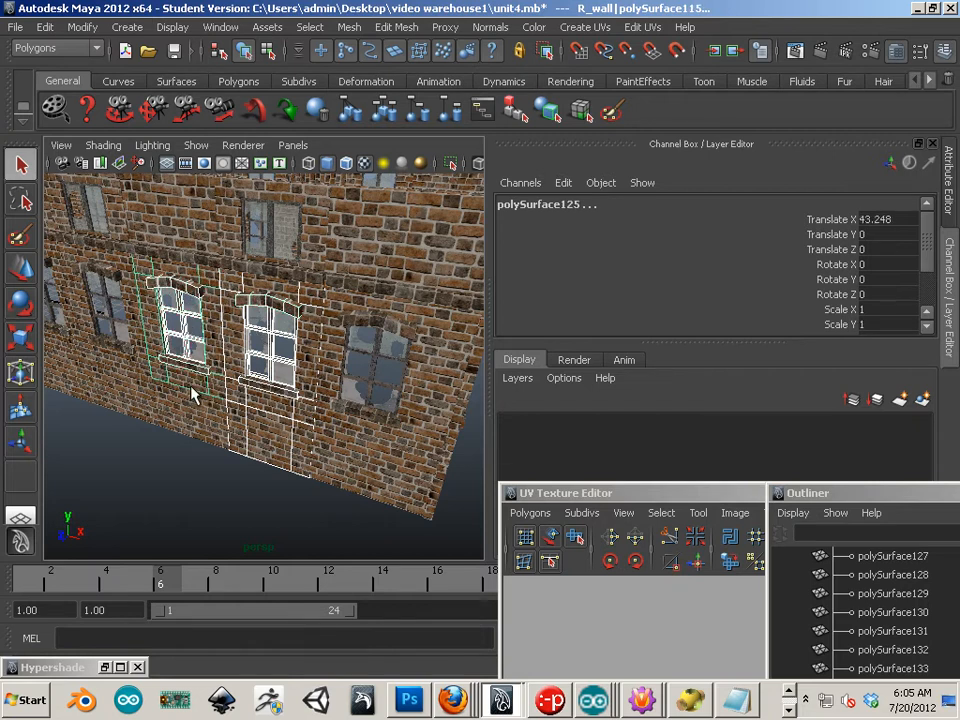
shift+click(190, 428)
alt+drag(155, 432, 204, 443)
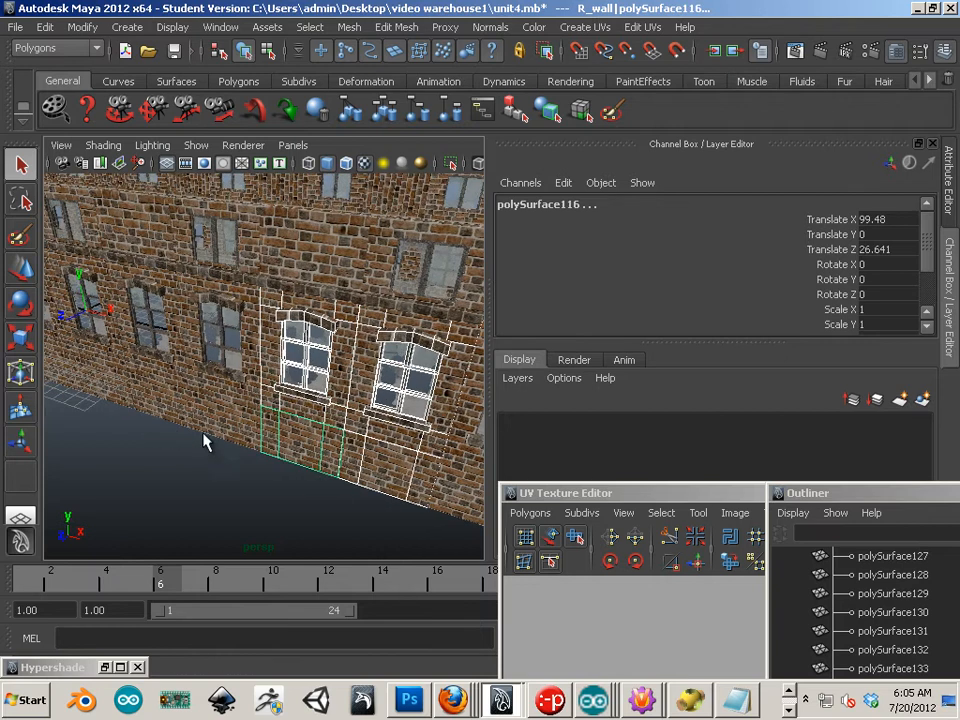
shift+click(208, 412)
shift+click(214, 382)
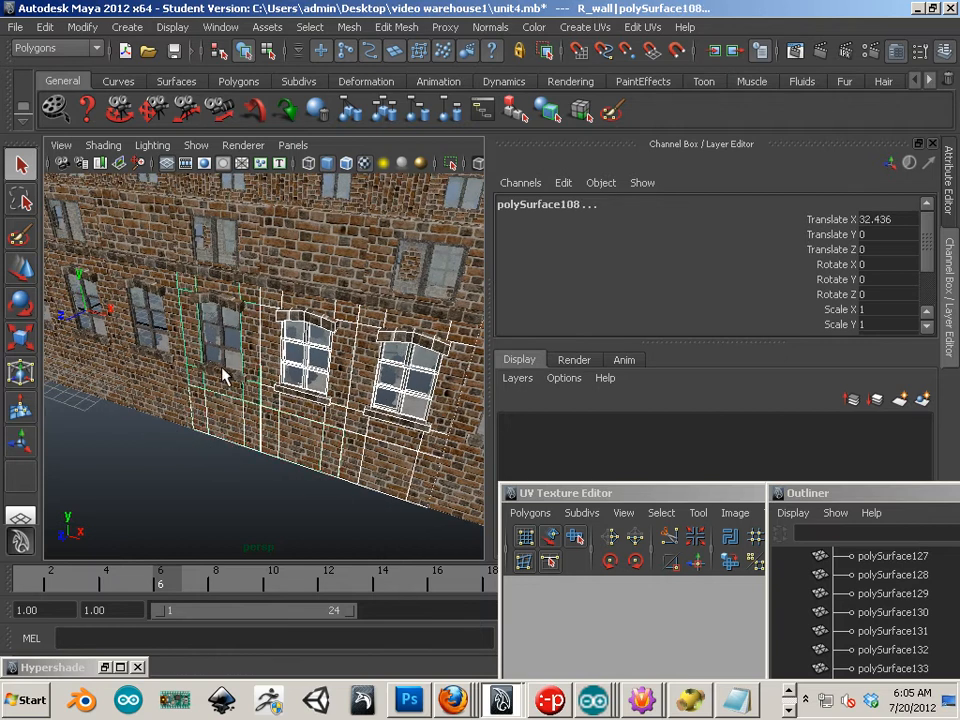
shift+click(221, 367)
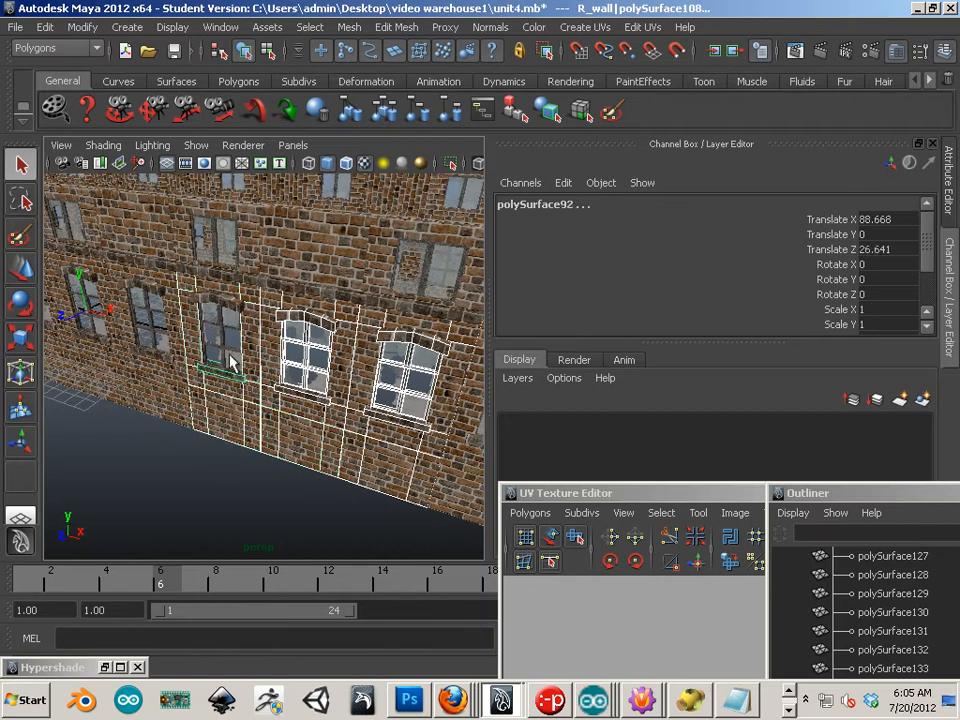
shift+click(226, 303)
alt+middle_drag(312, 386, 278, 390)
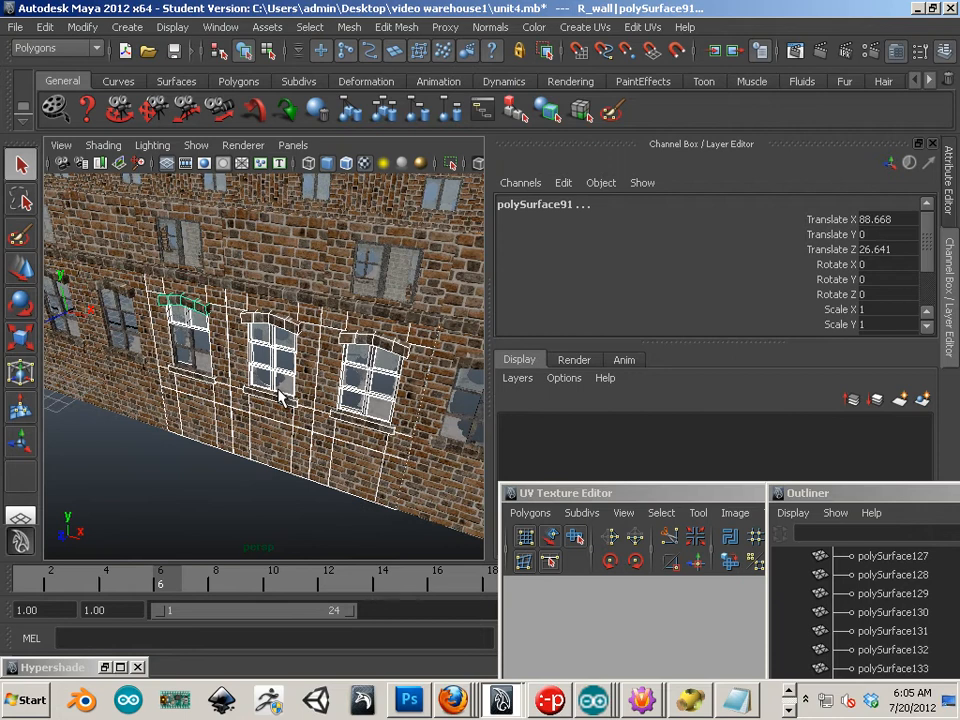
key(Delete)
alt+right_drag(279, 389, 168, 405)
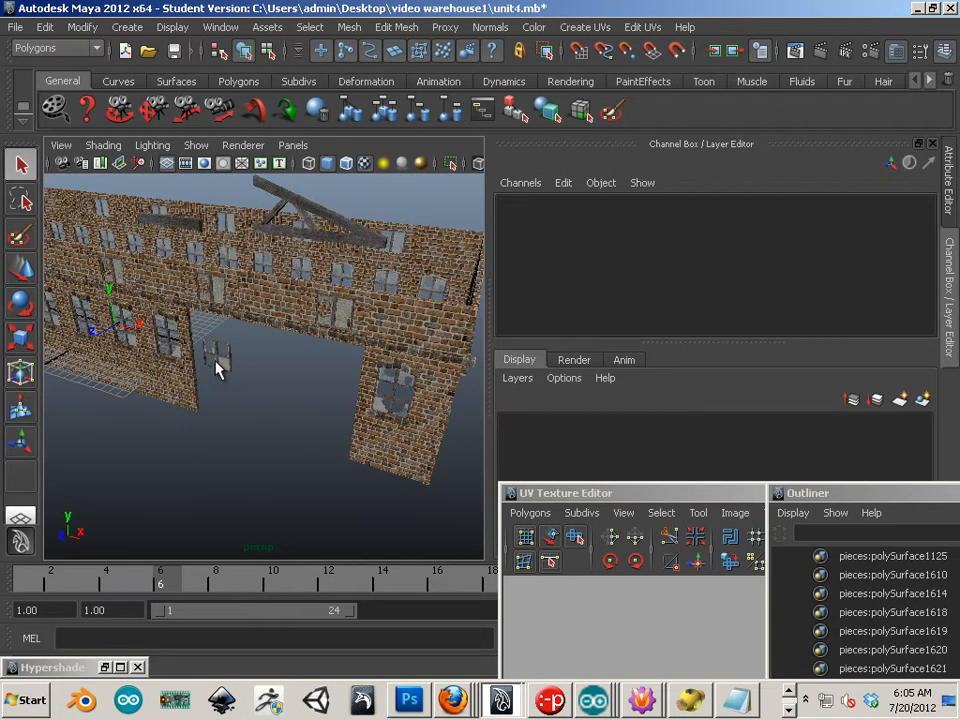
click(215, 358)
key(Delete)
Step: Center the pivot of the wooden door outside the building's end wall and move it along X to about 1.4
alt+middle_drag(198, 360, 266, 368)
alt+right_drag(266, 368, 205, 380)
alt+drag(141, 356, 212, 345)
alt+middle_drag(112, 386, 256, 386)
click(200, 428)
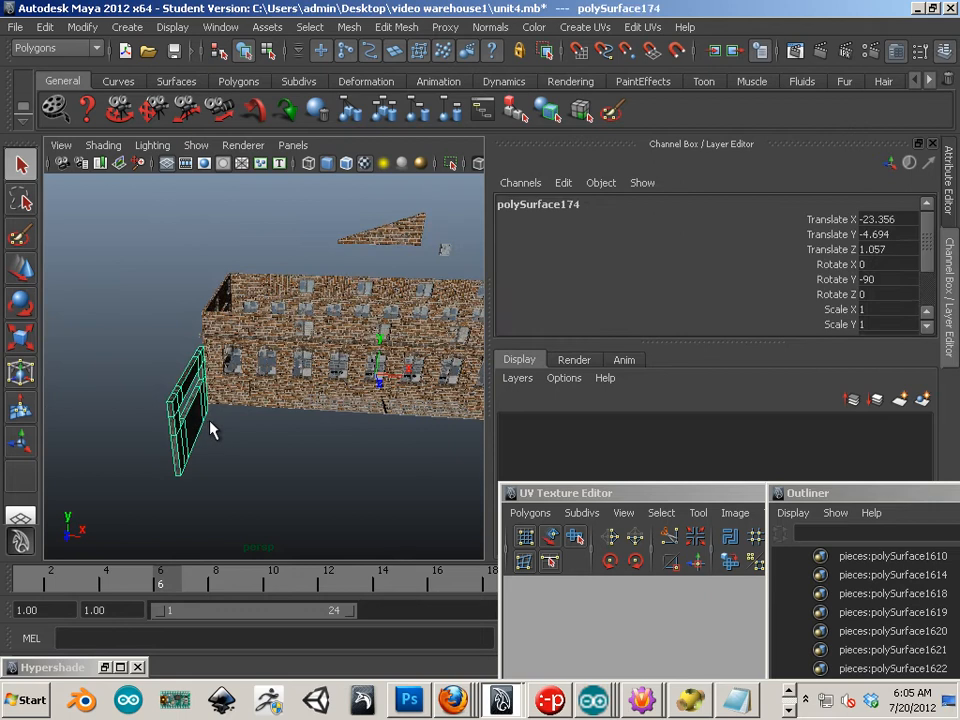
click(82, 27)
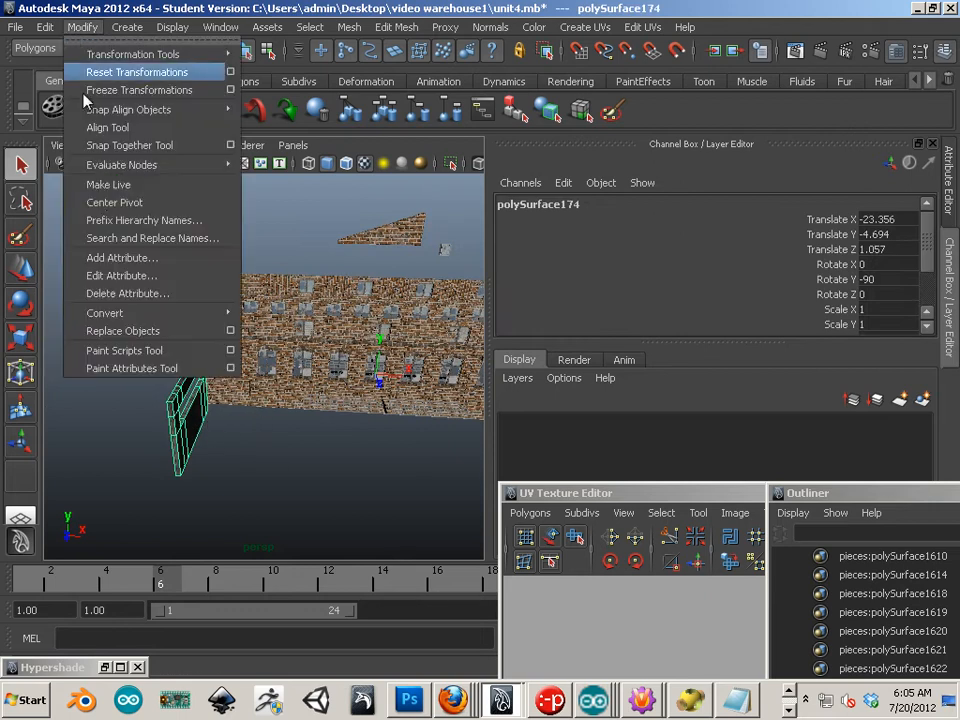
click(105, 199)
key(w)
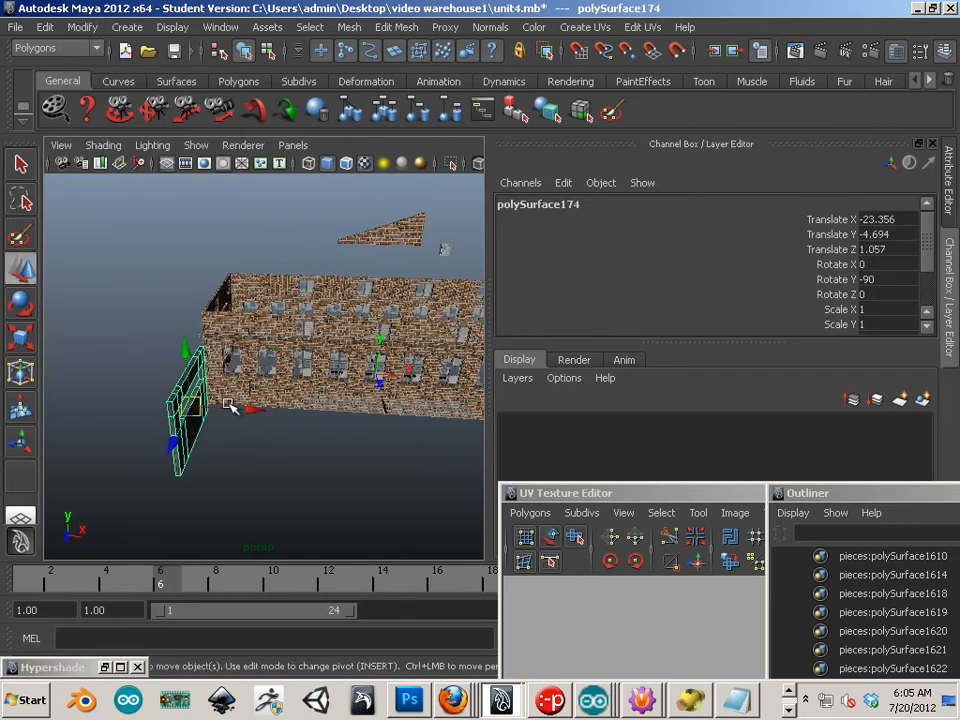
drag(228, 402, 326, 468)
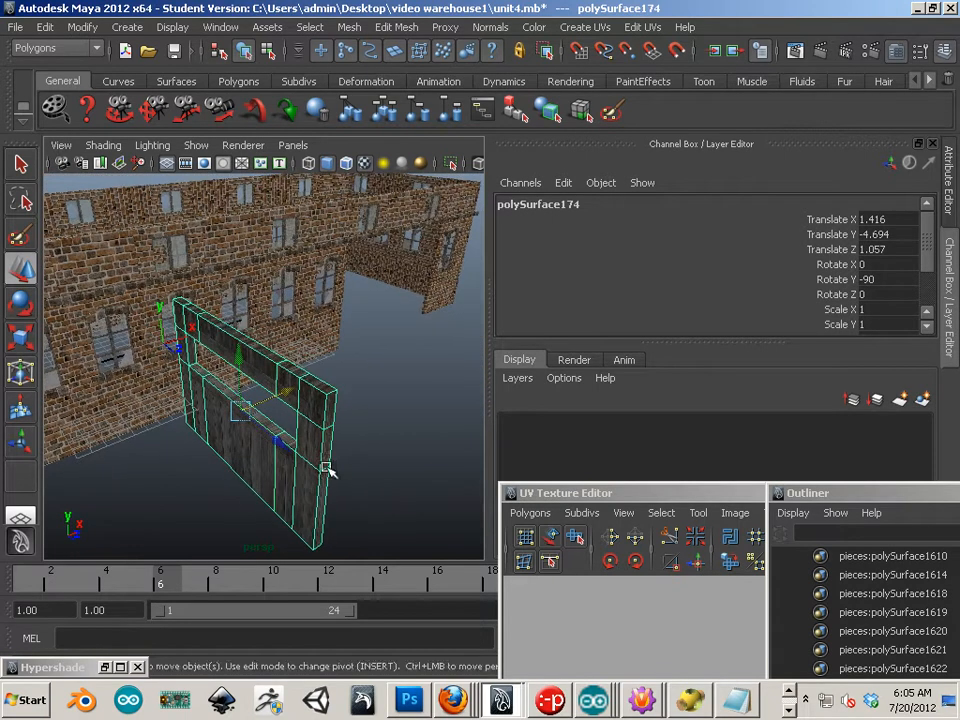
key(e)
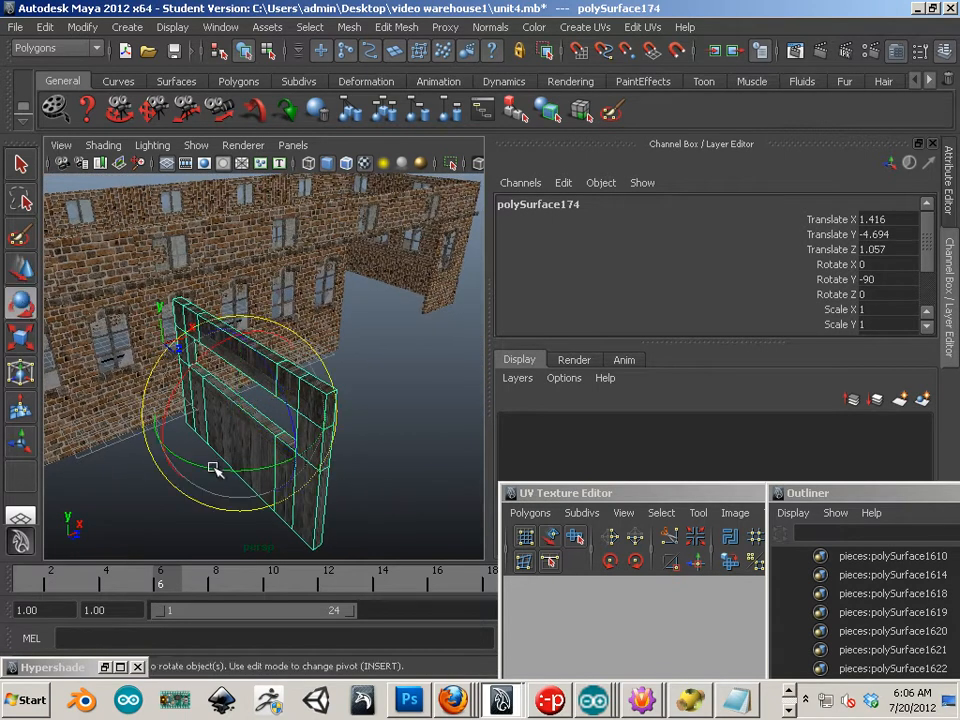
drag(213, 467, 326, 469)
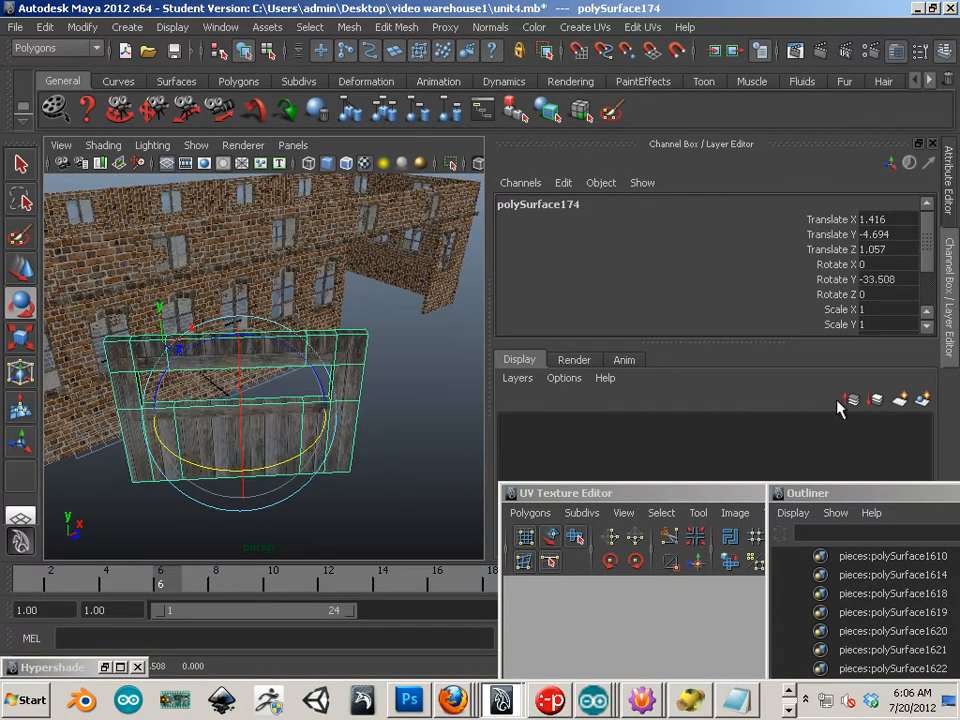
click(885, 278)
text(-90)
key(Return)
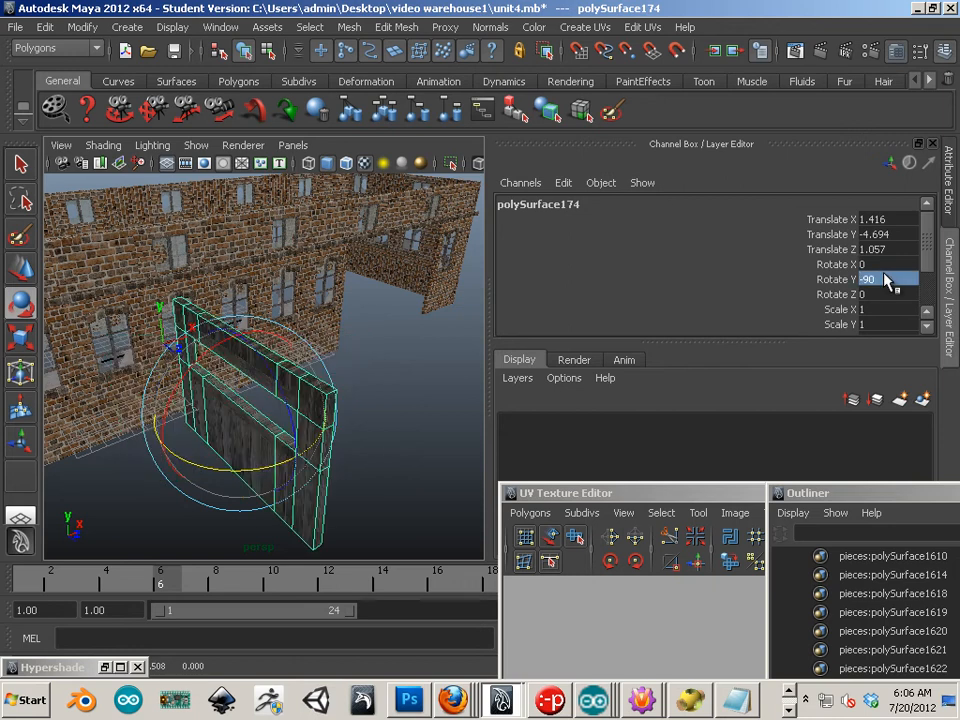
Step: Set the wooden door's Rotate Y to 0 and move it toward the wall opening, to about X 22.7 and Z -9.3
drag(250, 453, 416, 362)
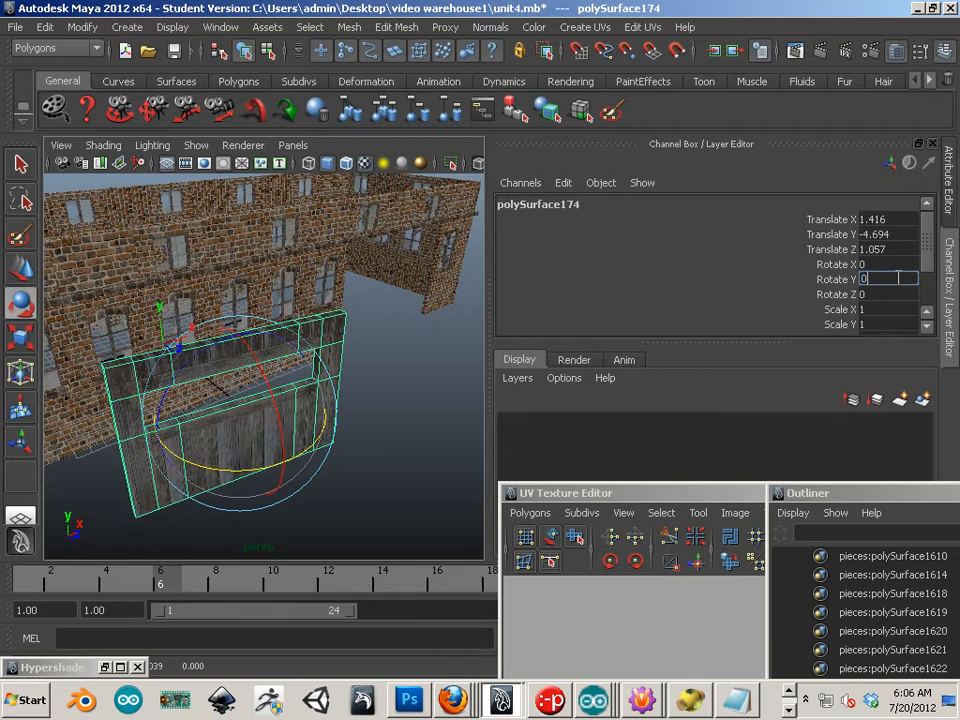
key(Return)
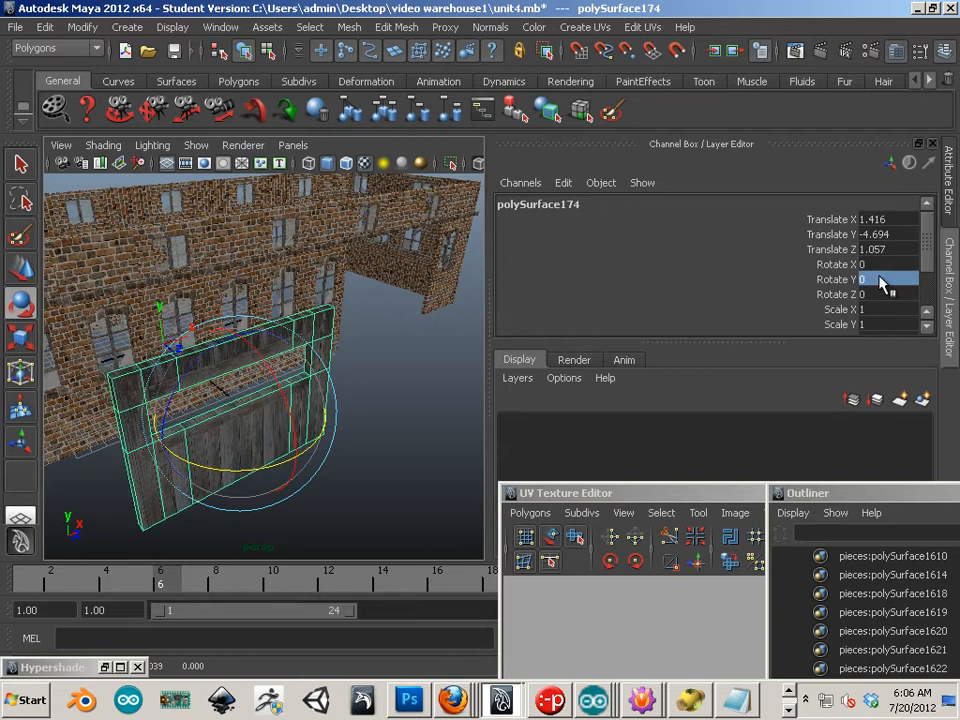
click(20, 268)
drag(281, 394, 460, 349)
alt+middle_drag(402, 408, 239, 424)
alt+drag(239, 424, 60, 432)
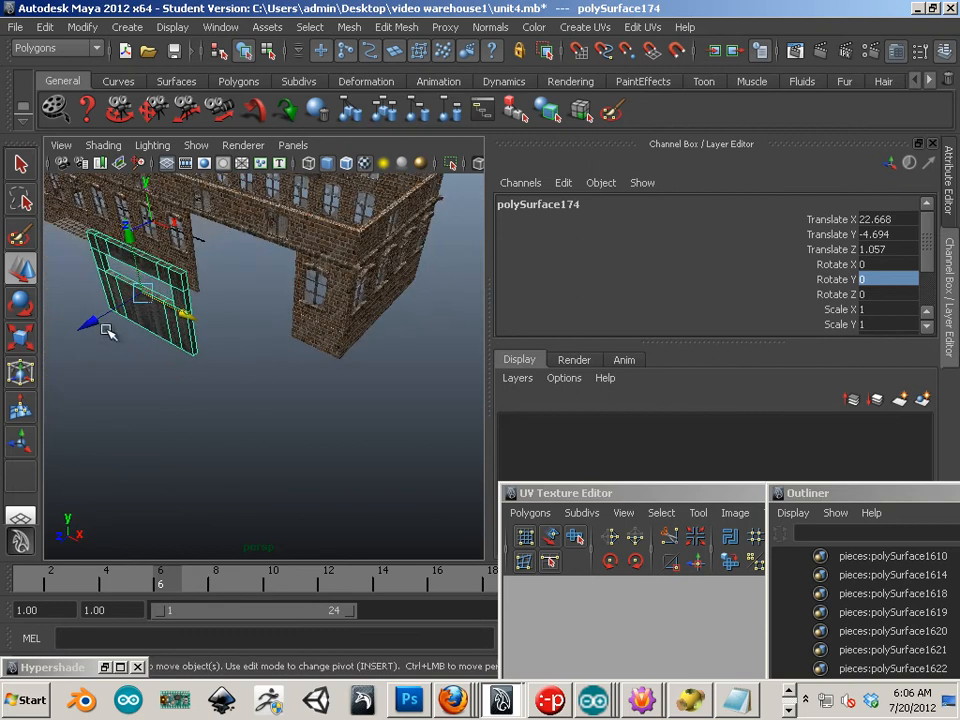
drag(99, 325, 178, 296)
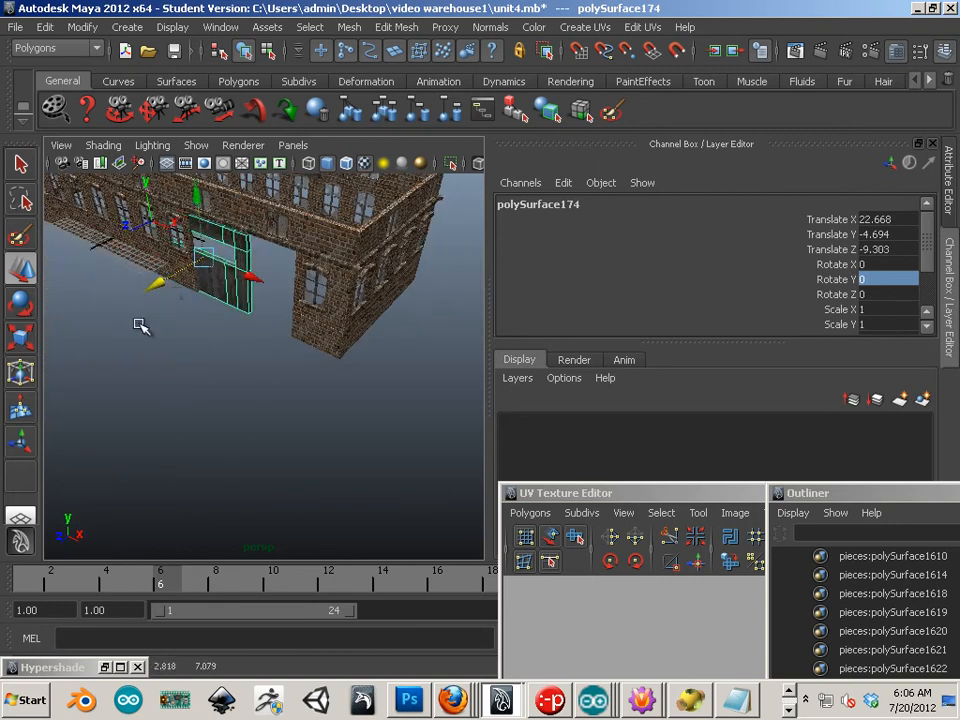
Step: Position the wooden door to fill the wall opening, at about X 29.4 and Z -9.2
alt+drag(134, 343, 255, 401)
alt+right_drag(255, 401, 290, 395)
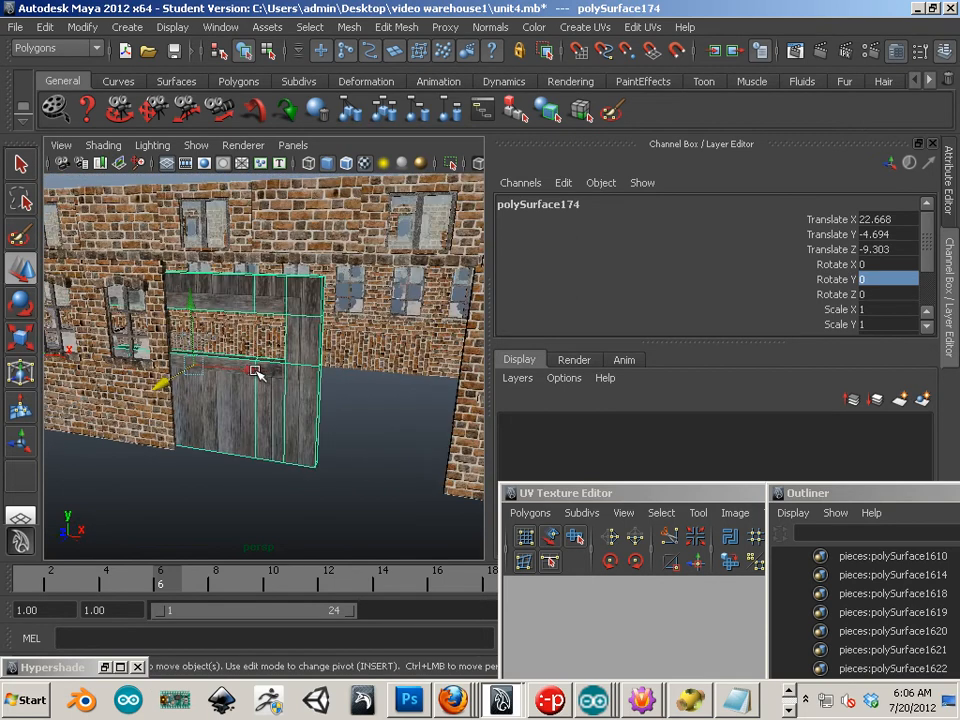
drag(256, 372, 373, 418)
alt+drag(340, 464, 255, 518)
drag(242, 420, 240, 421)
alt+drag(186, 451, 78, 424)
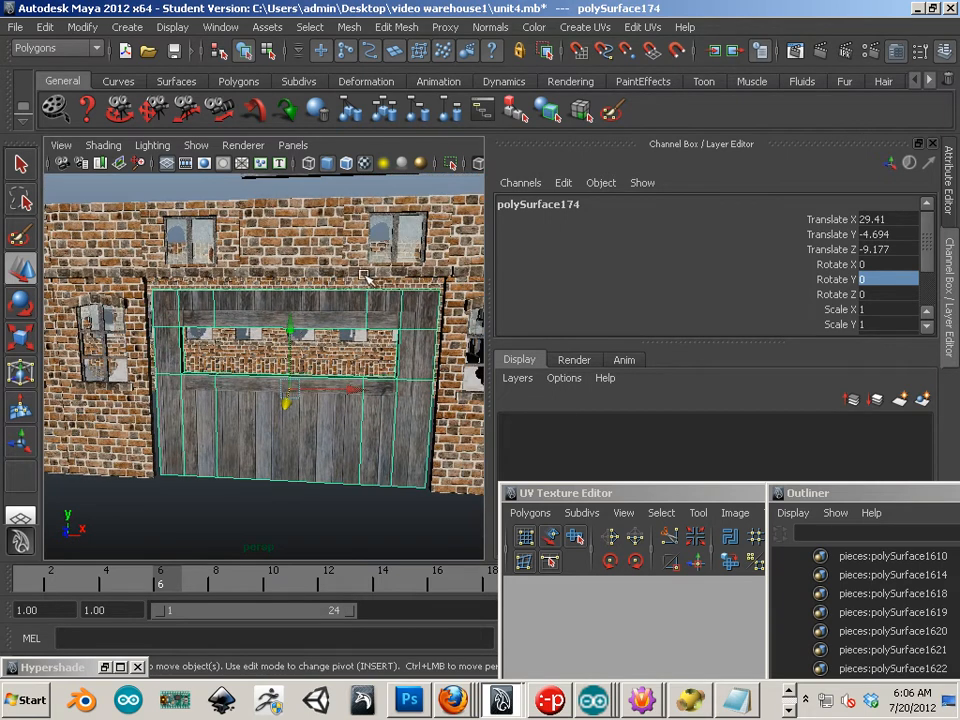
Step: Examine how the wooden door fits the opening and the brick wall above it, selecting the upper brick panel between the windows
alt+middle_drag(308, 411, 272, 382)
alt+right_drag(311, 399, 328, 401)
alt+drag(308, 398, 345, 372)
alt+middle_drag(296, 427, 271, 399)
alt+drag(271, 399, 270, 318)
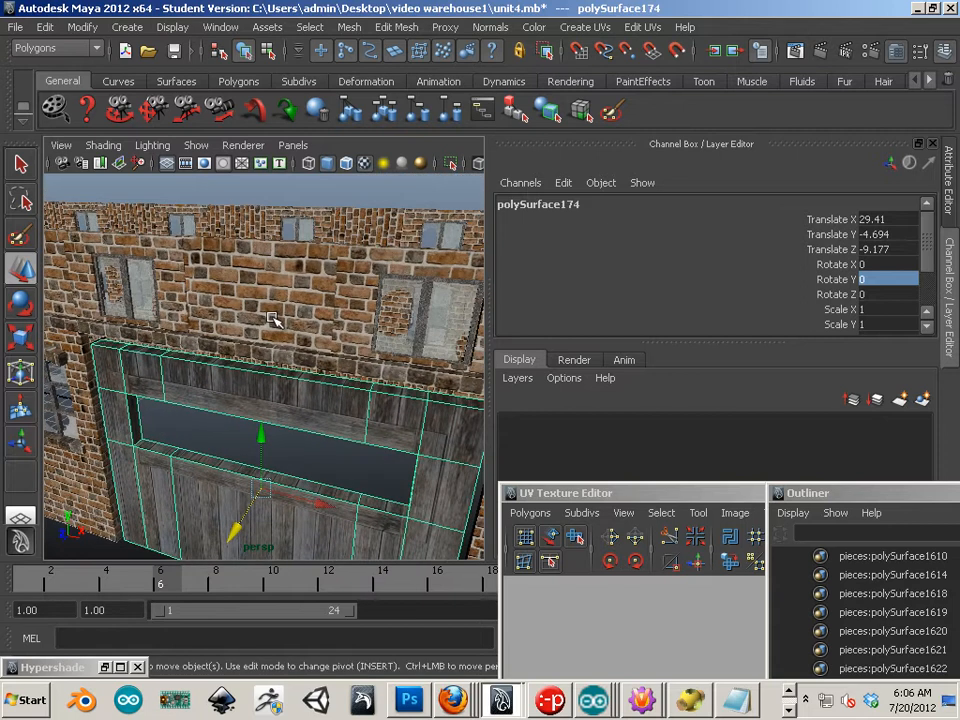
click(275, 309)
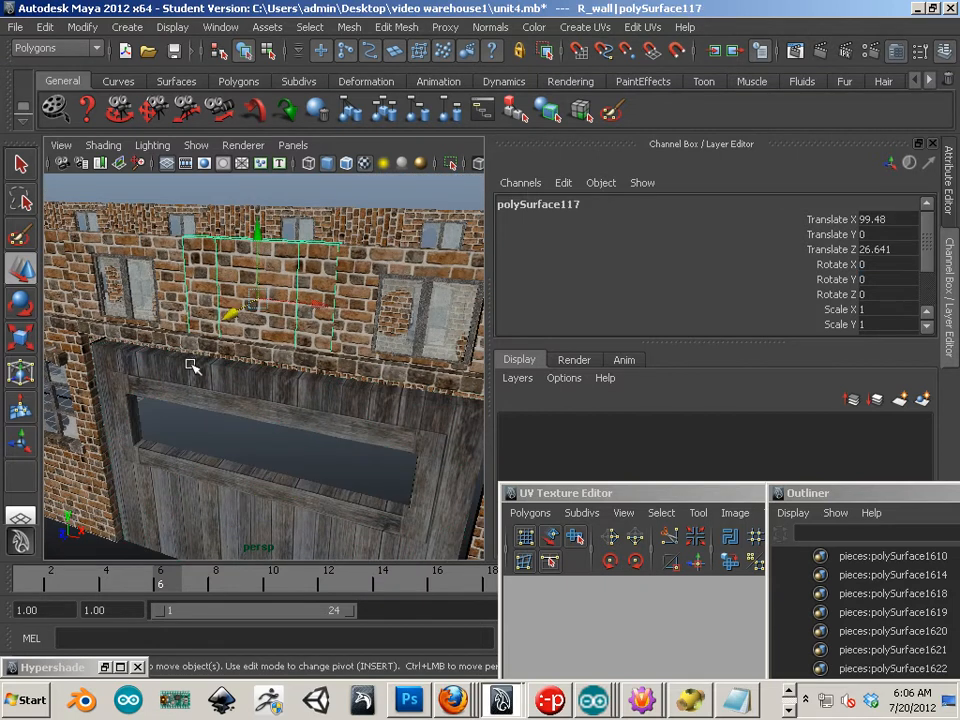
alt+drag(193, 366, 418, 382)
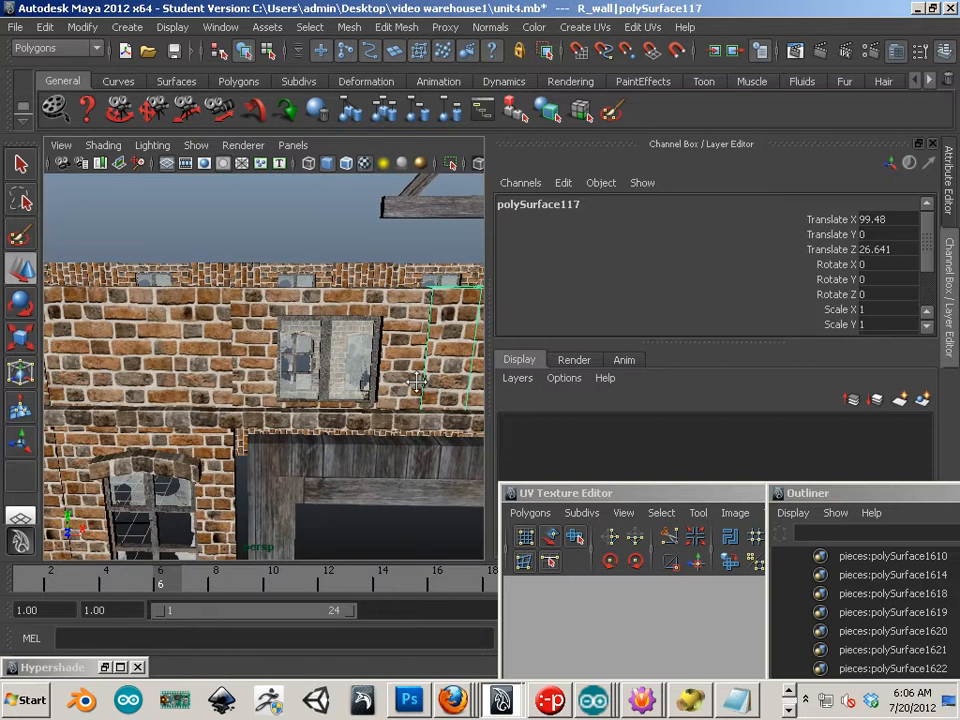
alt+middle_drag(417, 382, 235, 372)
alt+right_drag(235, 372, 264, 373)
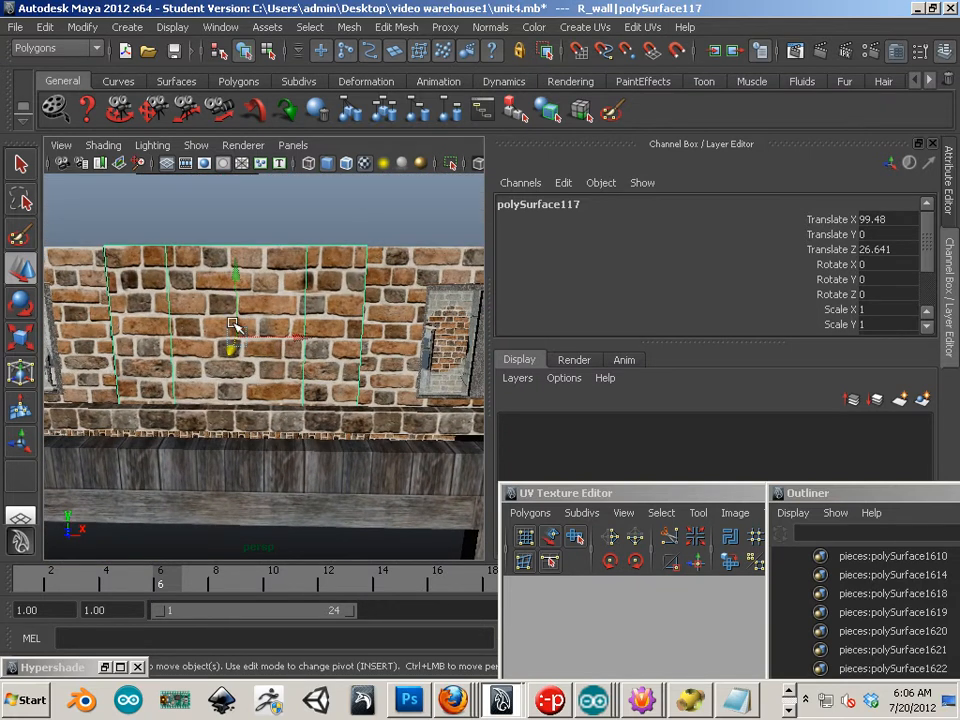
alt+middle_drag(250, 304, 343, 368)
alt+right_drag(343, 368, 206, 350)
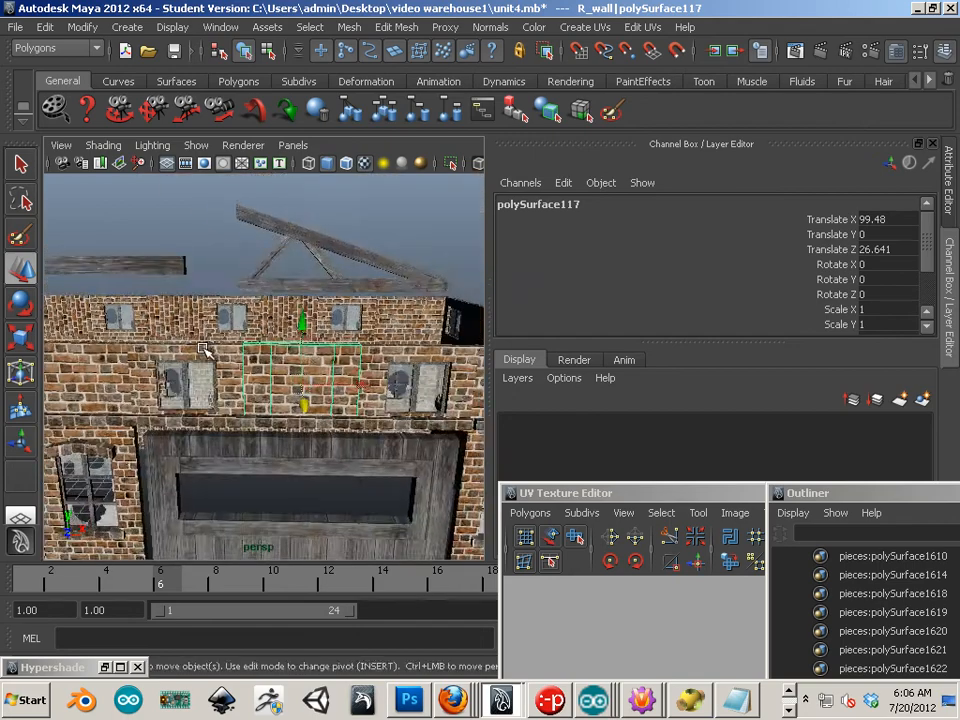
alt+drag(206, 350, 186, 346)
alt+middle_drag(186, 392, 171, 274)
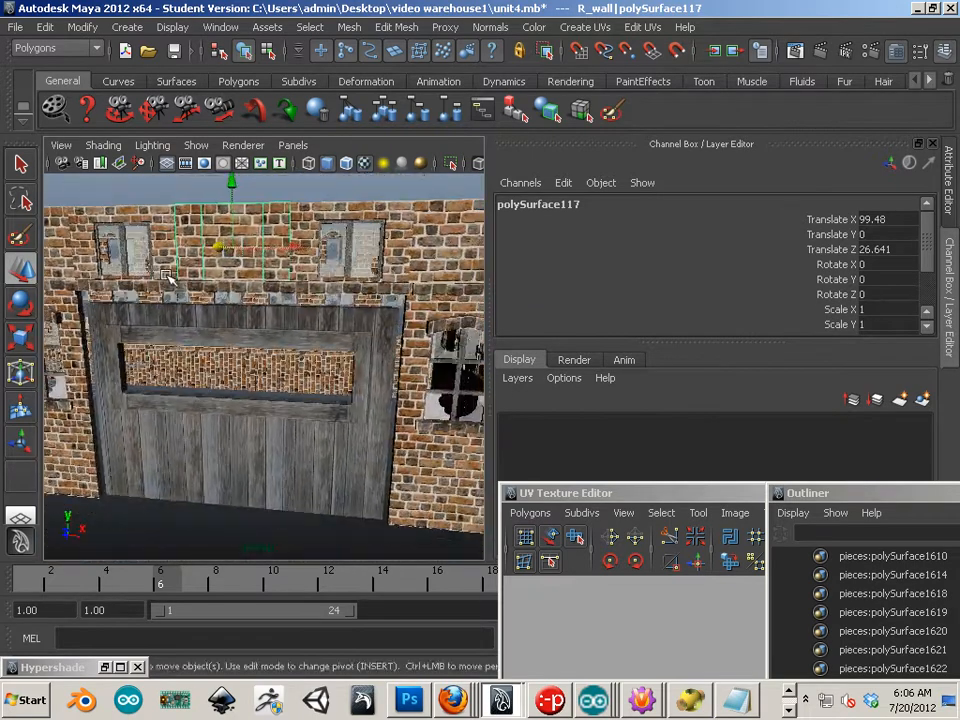
alt+right_drag(171, 274, 210, 339)
mouse_move(262, 372)
alt+mouse_down()
mouse_move(227, 388)
mouse_move(270, 371)
alt+mouse_up()
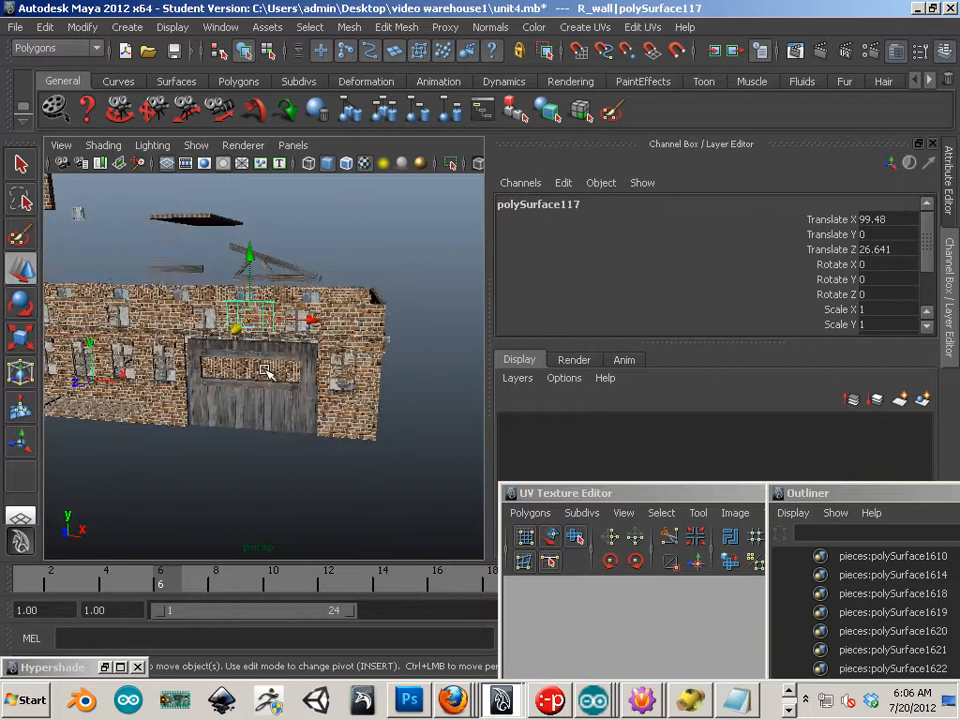
alt+right_drag(270, 371, 392, 422)
alt+middle_drag(277, 261, 271, 291)
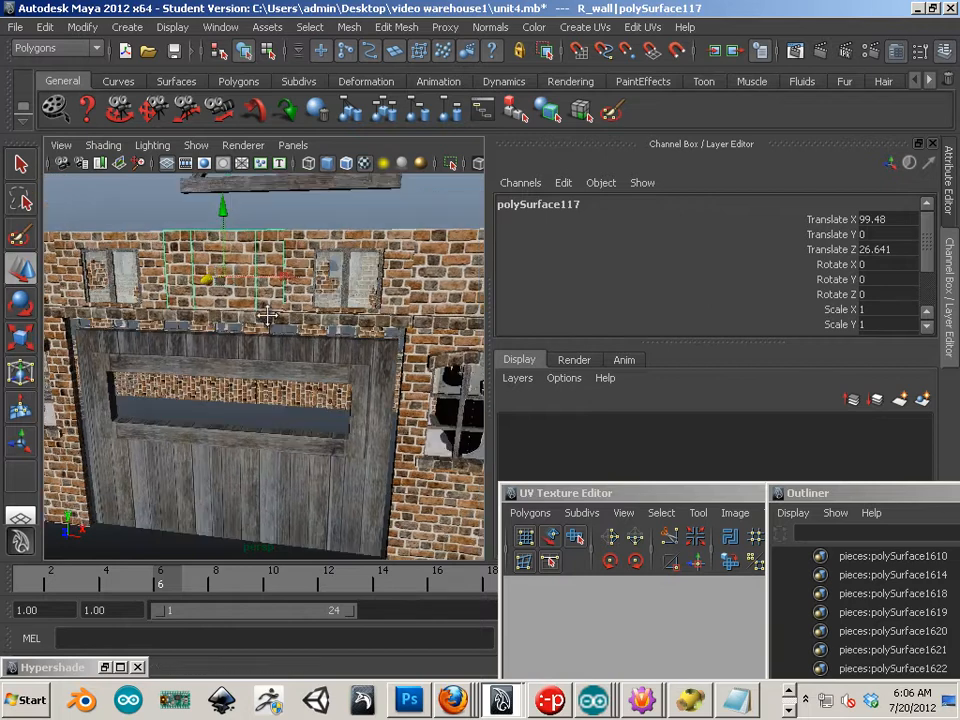
alt+drag(271, 291, 242, 315)
alt+right_drag(242, 315, 208, 347)
alt+middle_drag(208, 347, 217, 303)
alt+right_drag(217, 303, 307, 350)
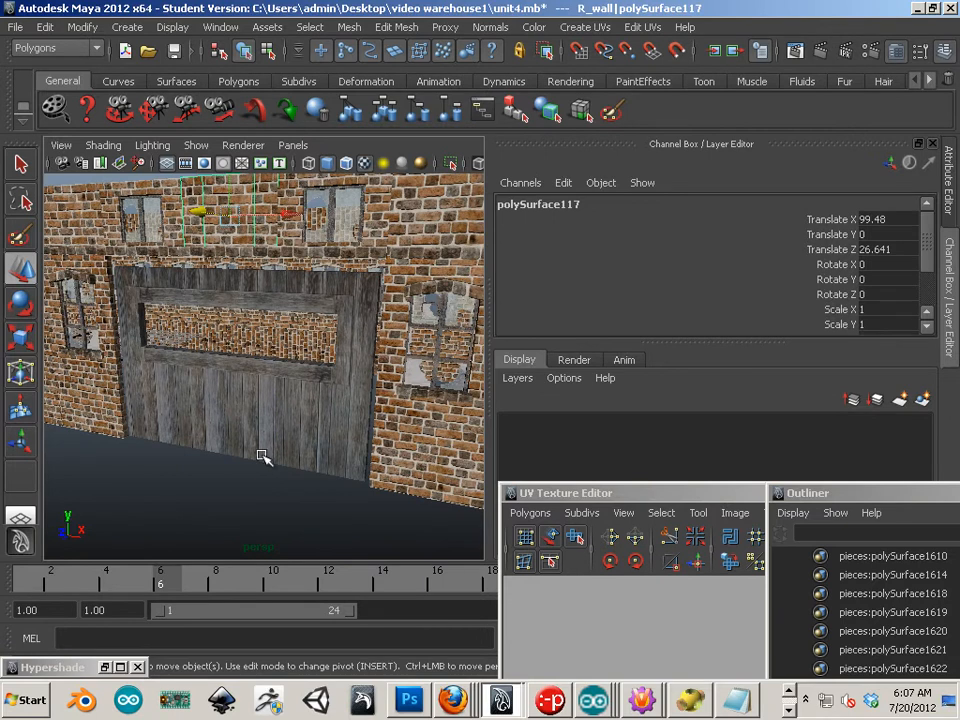
Step: Move the concrete pillar from the spare parts to the wooden door's side nearest the building corner, at about X 23.9
scroll(267, 479, down, 5)
scroll(253, 462, up, 4)
alt+drag(238, 409, 202, 444)
alt+middle_drag(202, 444, 259, 463)
alt+drag(259, 463, 280, 450)
alt+middle_drag(280, 450, 362, 499)
alt+right_drag(362, 499, 215, 464)
alt+middle_drag(311, 474, 193, 458)
click(318, 429)
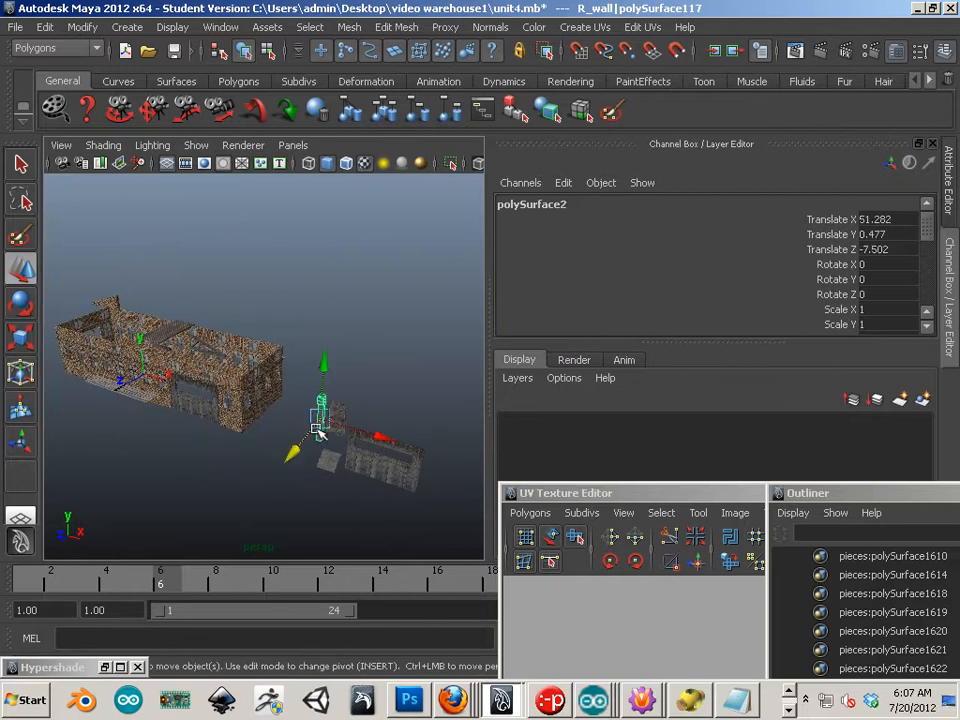
drag(384, 442, 264, 420)
alt+right_drag(167, 437, 210, 450)
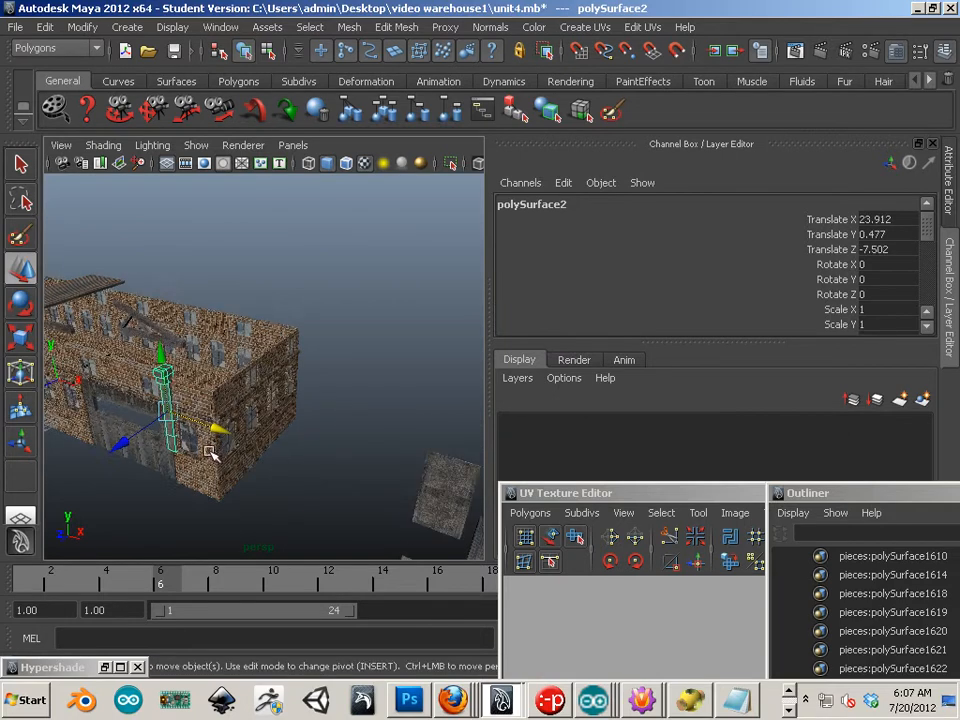
Step: Lower the concrete pillar to about Y -4.9 and align it with the wooden door's edge at about X 23.5
alt+middle_drag(210, 450, 349, 399)
alt+right_drag(349, 399, 376, 404)
alt+drag(376, 404, 364, 394)
alt+right_drag(364, 394, 415, 383)
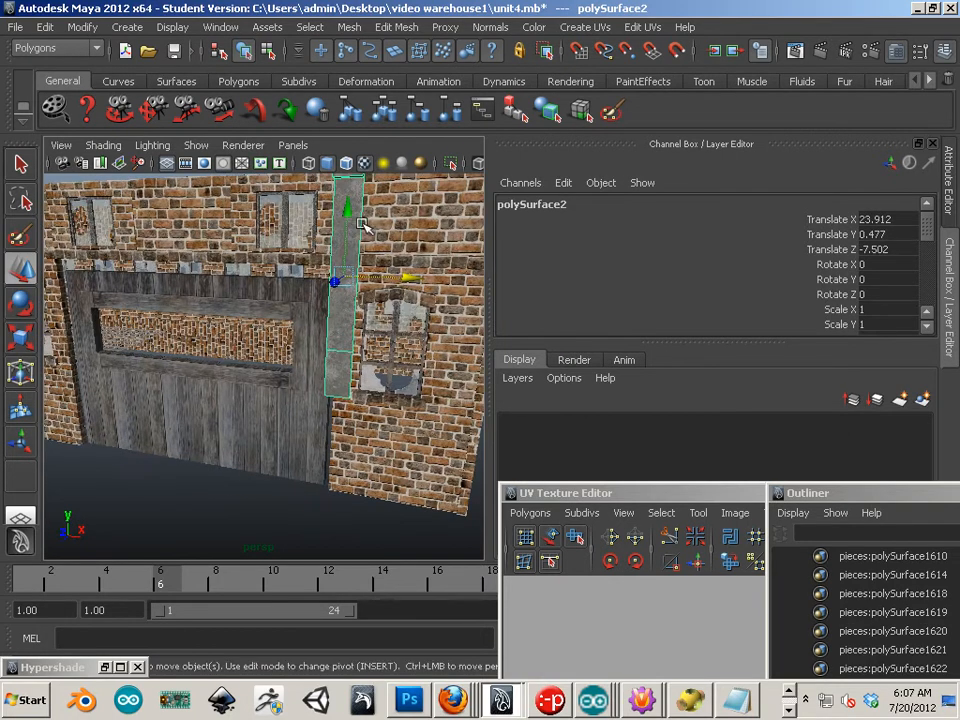
drag(350, 217, 345, 365)
drag(401, 397, 391, 396)
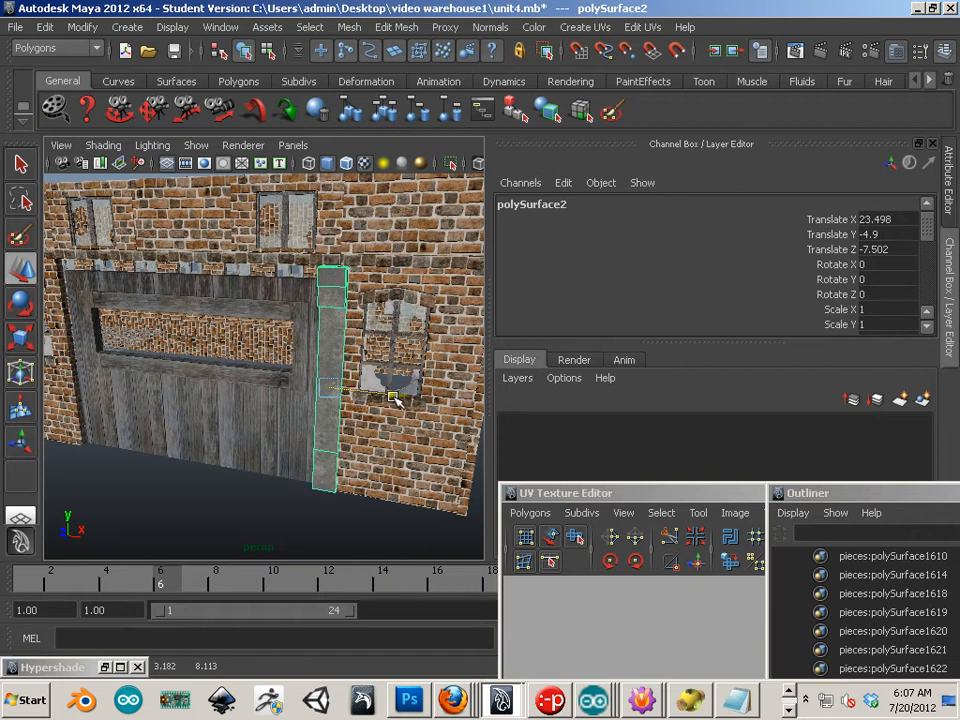
alt+drag(275, 447, 316, 455)
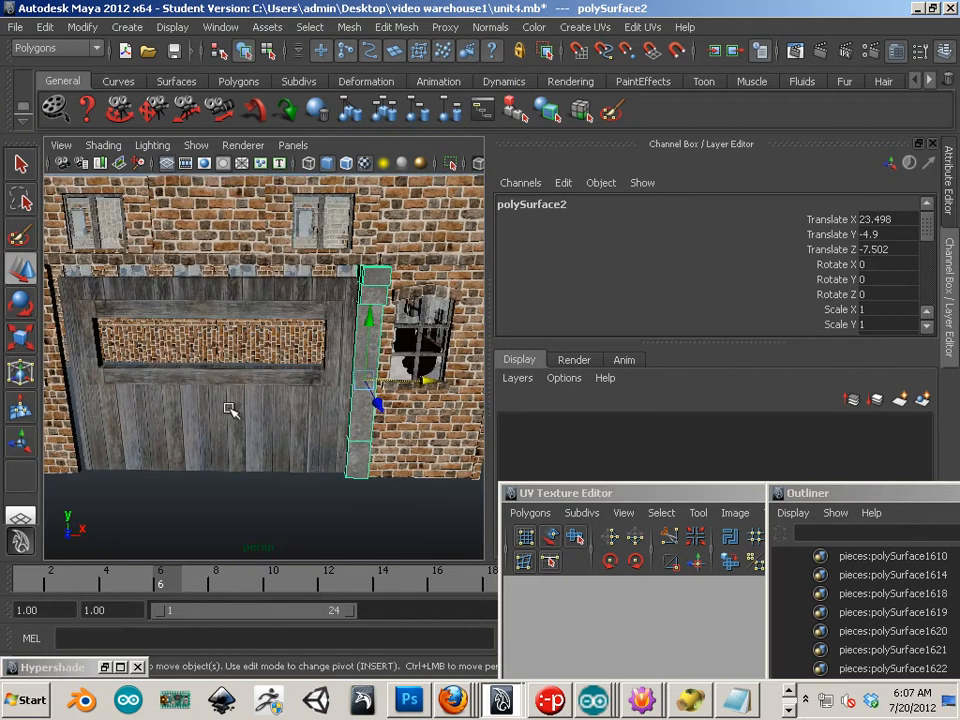
Step: Duplicate the concrete pillar and move the copy to the wooden door's opposite edge, at about X 7.8
key(ctrl+d)
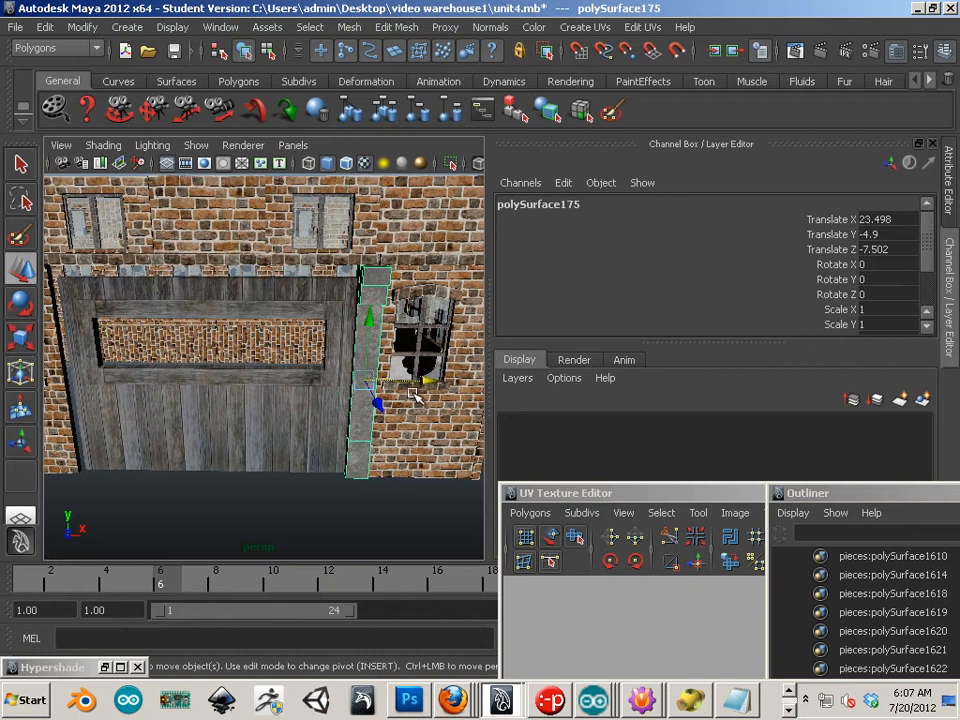
drag(422, 383, 125, 385)
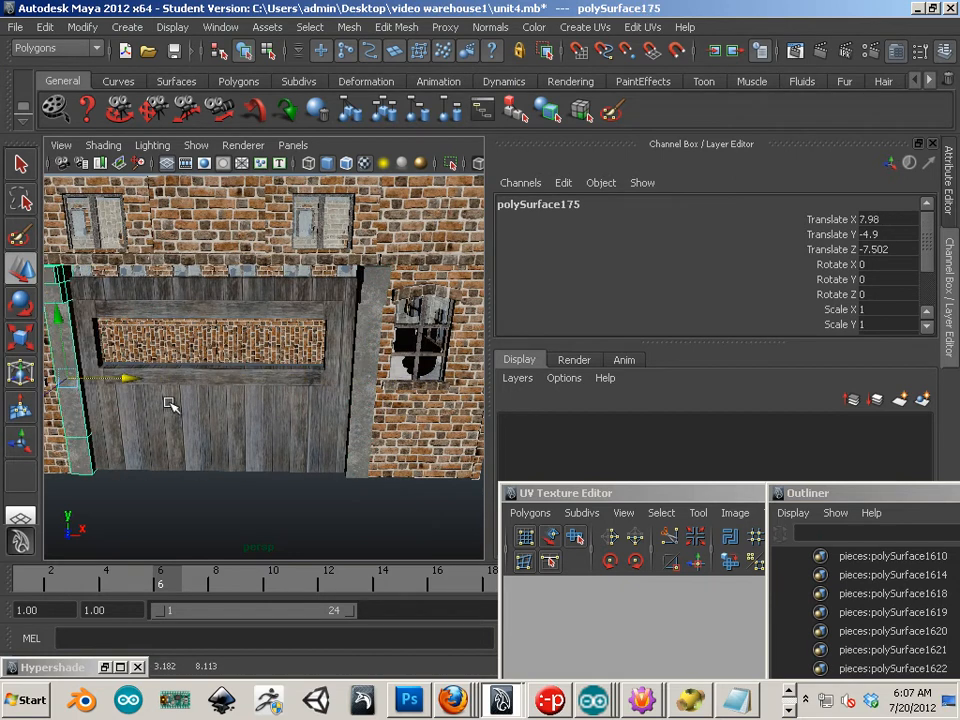
alt+middle_drag(171, 407, 272, 390)
mouse_move(272, 377)
mouse_down()
mouse_move(237, 375)
mouse_move(268, 385)
mouse_up()
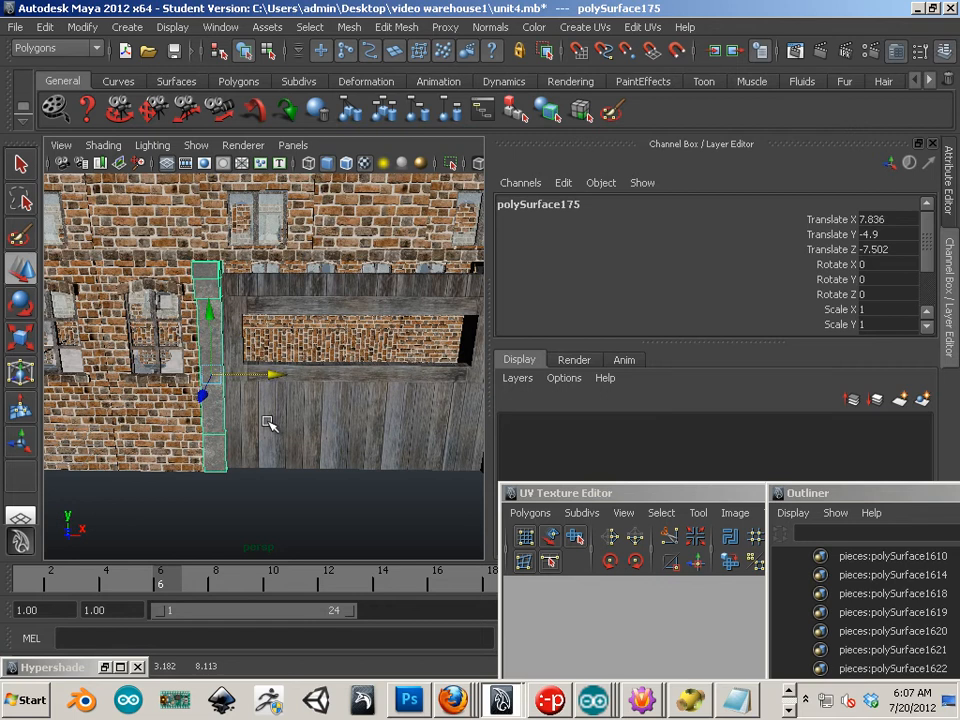
Step: Bring the wooden beam floating above the building down to the top of the wooden door
click(281, 488)
alt+right_drag(374, 476, 300, 464)
alt+middle_drag(306, 458, 165, 490)
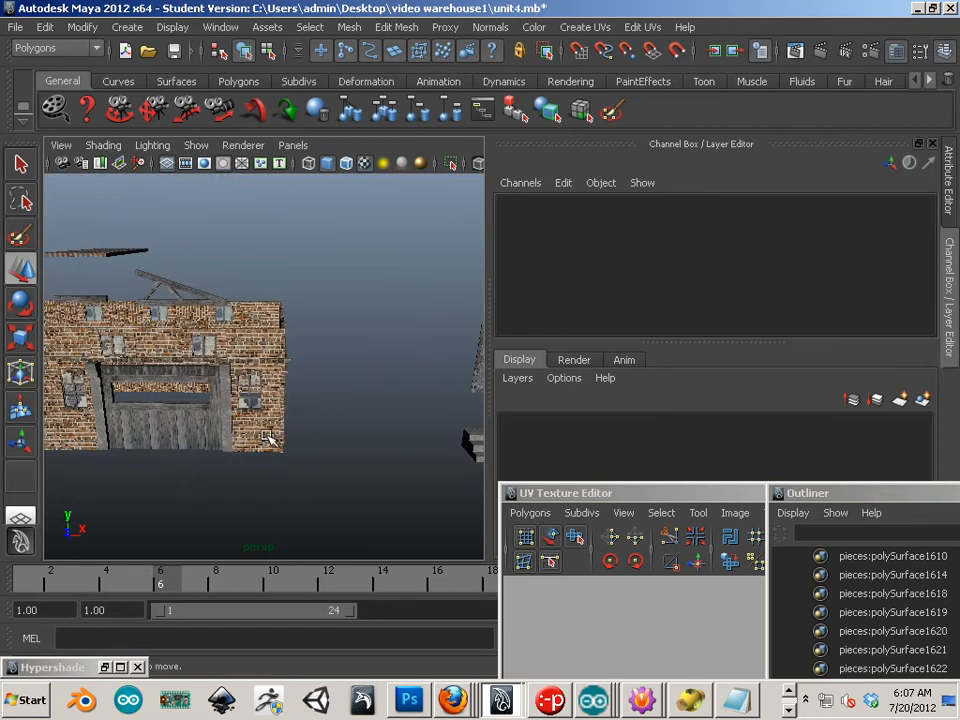
alt+drag(272, 433, 313, 429)
alt+middle_drag(275, 424, 328, 403)
alt+right_drag(248, 400, 309, 401)
alt+middle_drag(170, 270, 258, 332)
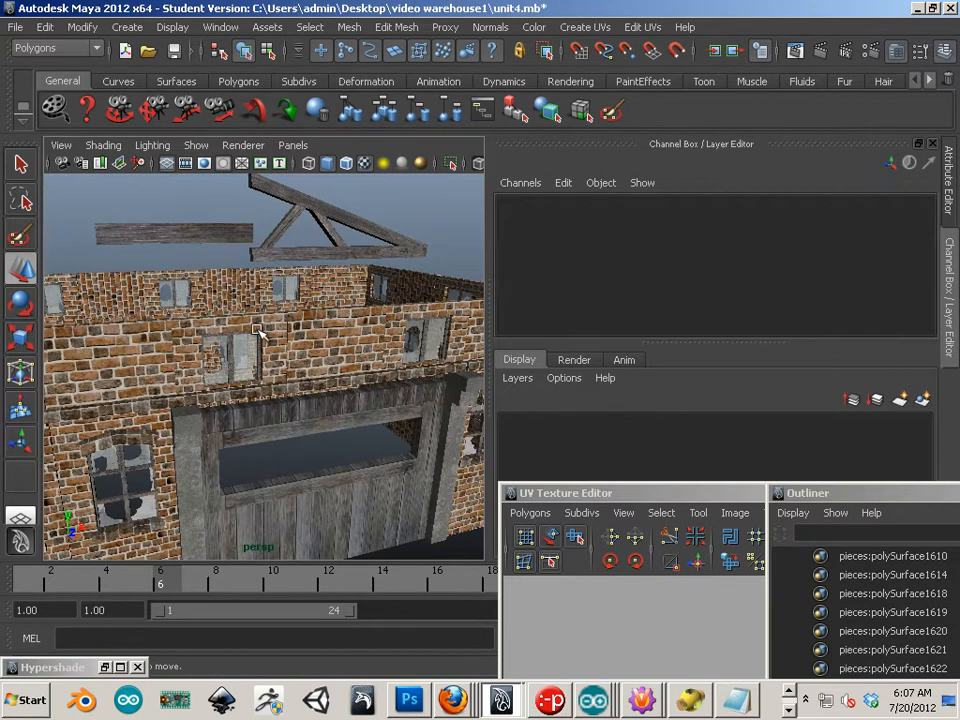
click(175, 232)
drag(177, 204, 190, 476)
drag(315, 515, 289, 497)
Step: Align the wooden beam over the gap above the door, starting beside the pillar, at about X 21.4 and Y -17.7
alt+drag(214, 491, 156, 459)
alt+right_drag(154, 458, 226, 464)
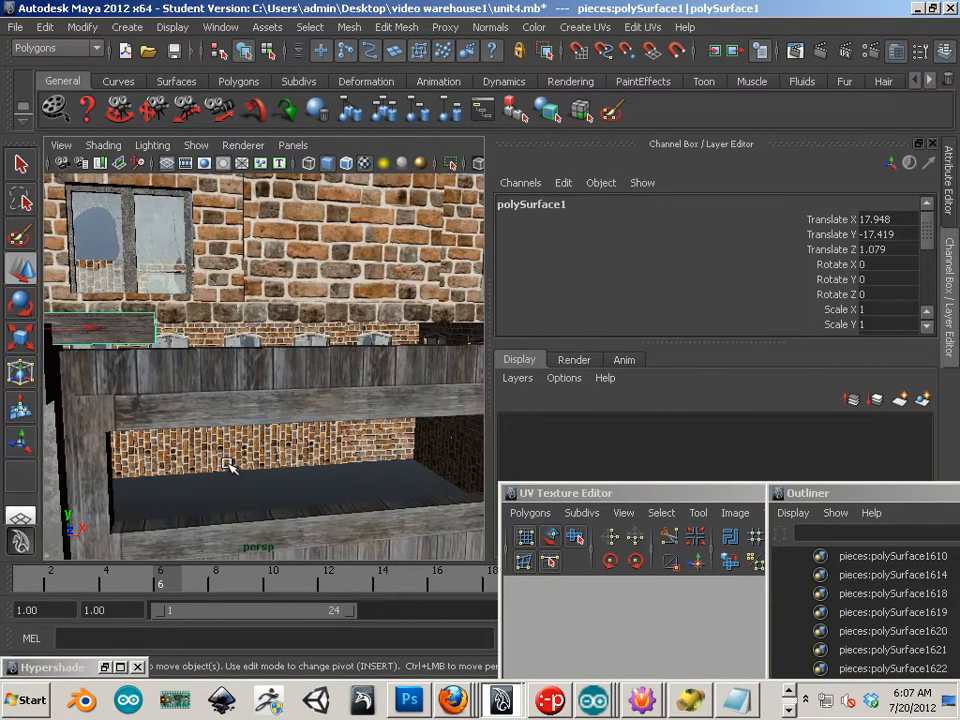
alt+middle_drag(194, 427, 266, 435)
drag(179, 281, 174, 295)
drag(220, 365, 358, 391)
alt+drag(358, 391, 279, 336)
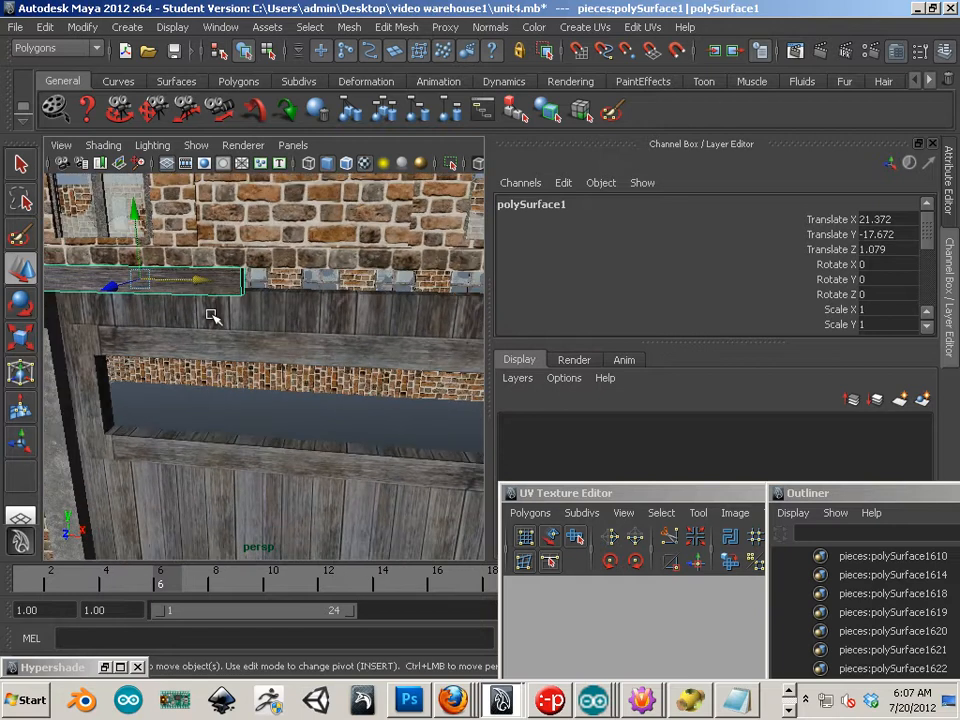
Step: Duplicate the wooden beam and place the copy end to end with it above the door, at about X 27.2
key(ctrl+d)
drag(200, 281, 204, 354)
click(420, 330)
click(375, 300)
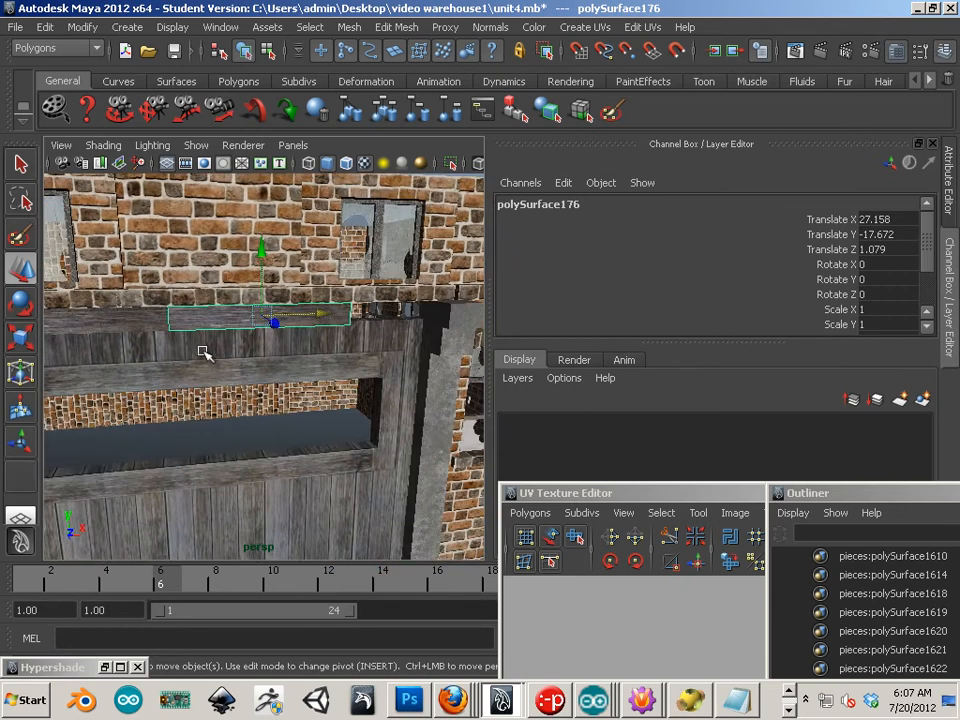
Step: Duplicate the second beam and place the third piece at about X 32.9 to complete the row above the door
shift+click(162, 324)
click(220, 321)
drag(320, 313, 474, 328)
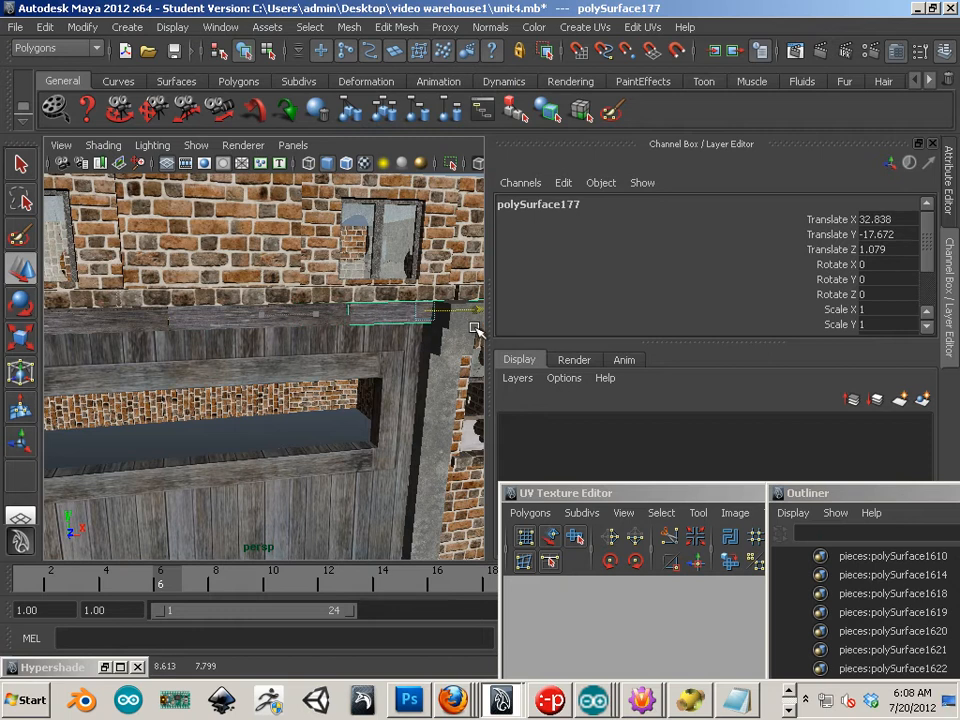
alt+drag(336, 336, 388, 328)
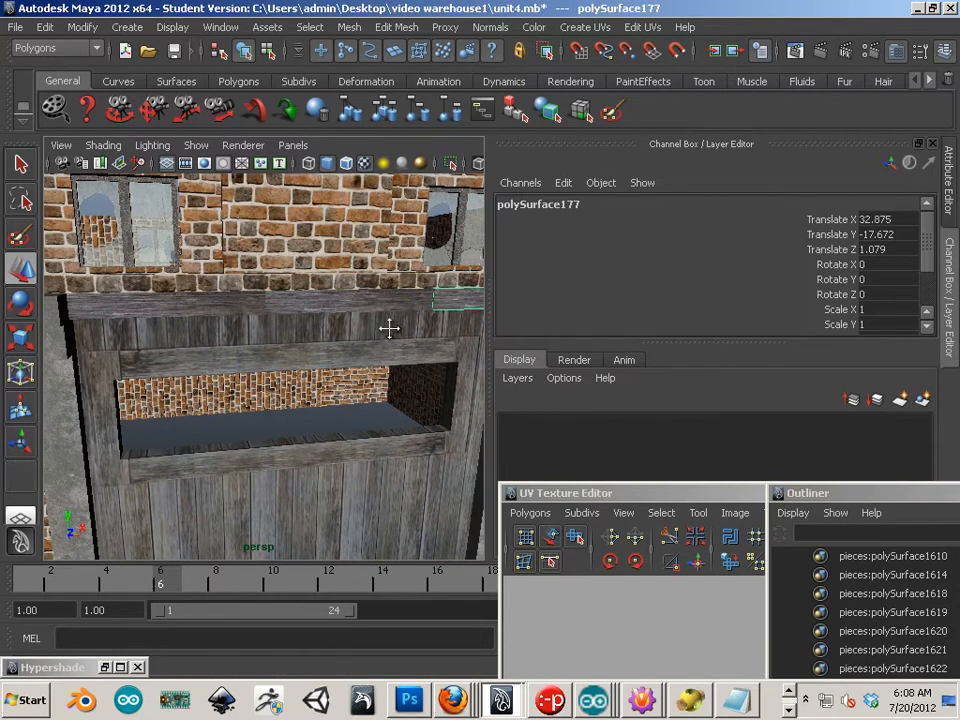
Step: Duplicate the first wooden beam and raise the copy above the building as a spare
shift+click(328, 305)
click(237, 306)
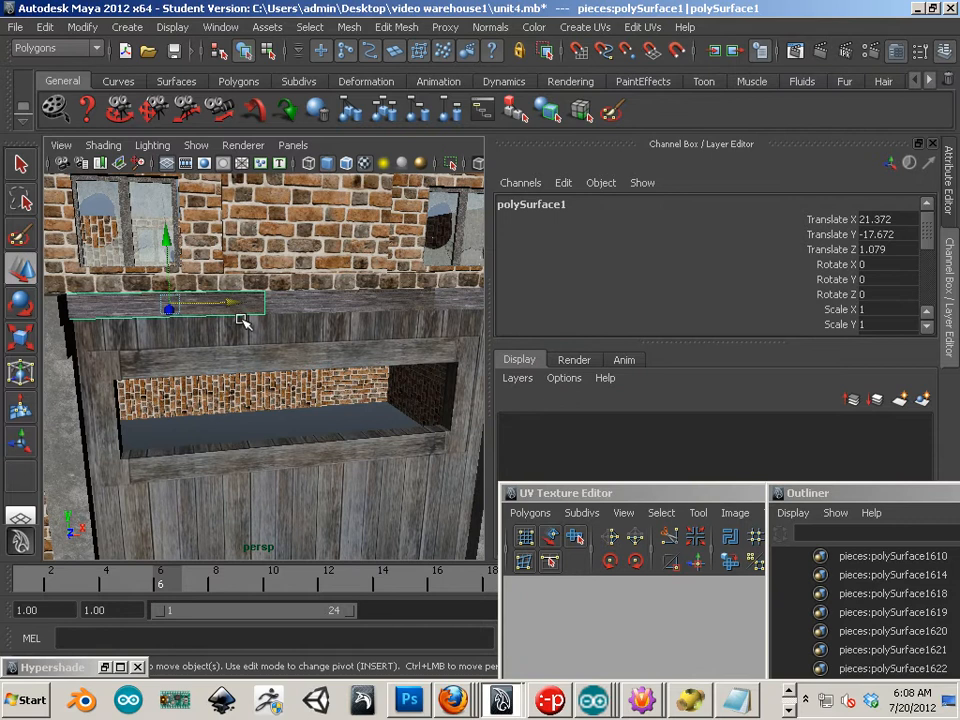
scroll(241, 322, down, 5)
key(ctrl+d)
drag(223, 273, 223, 149)
scroll(307, 311, up, 5)
scroll(307, 311, up, 1)
Step: Group the three wooden beams above the door and center the group's pivot
click(229, 305)
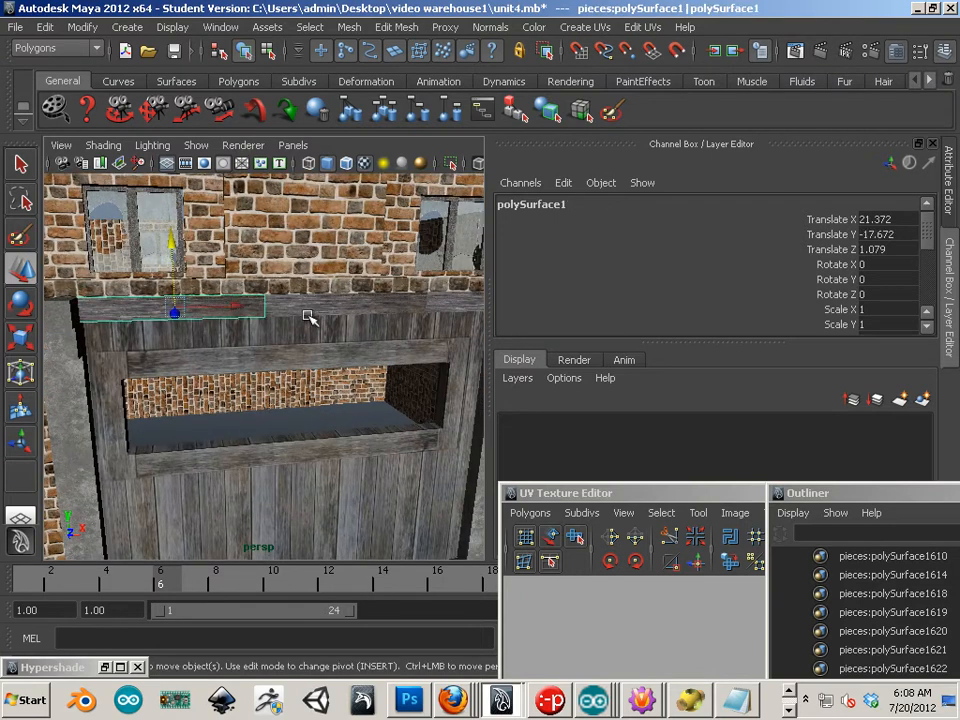
shift+click(321, 307)
shift+click(451, 306)
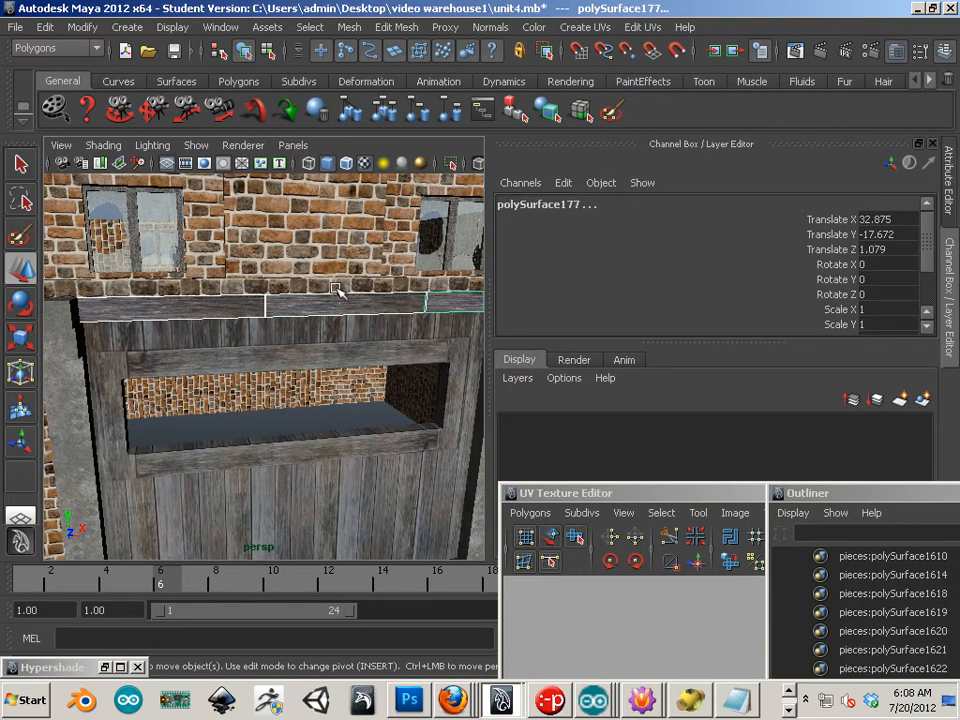
click(349, 117)
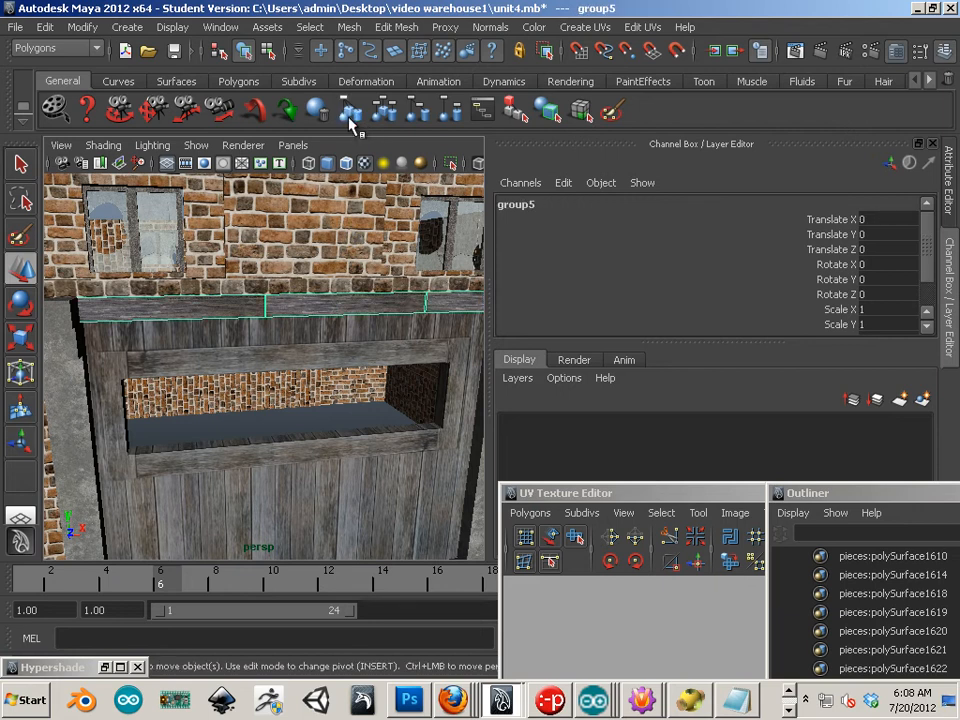
alt+drag(265, 301, 273, 296)
alt+right_drag(273, 296, 190, 283)
alt+drag(190, 283, 170, 287)
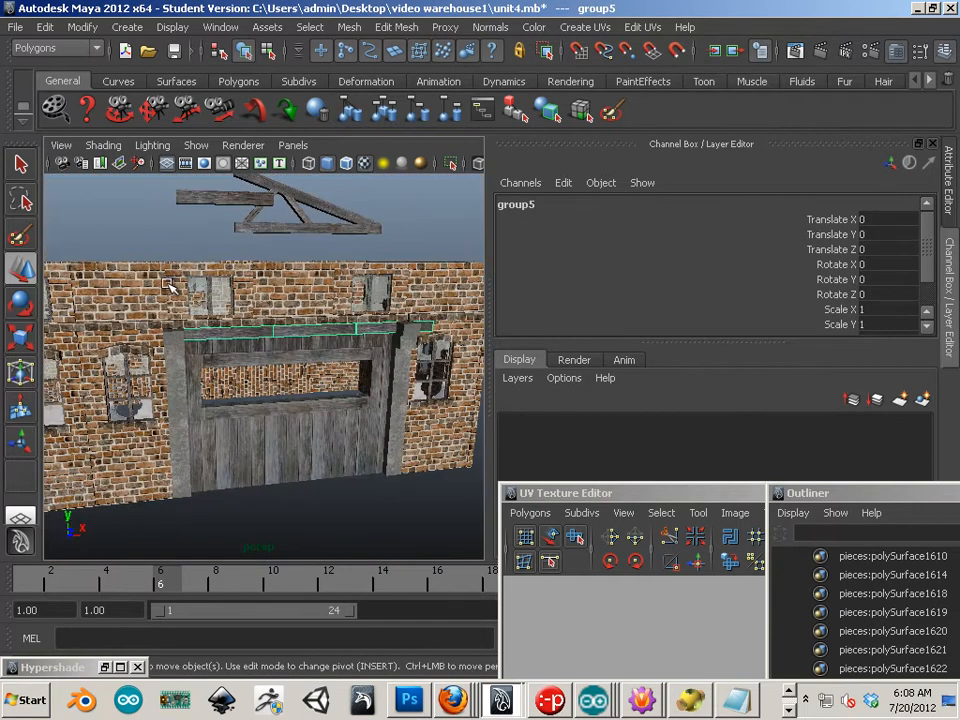
click(82, 27)
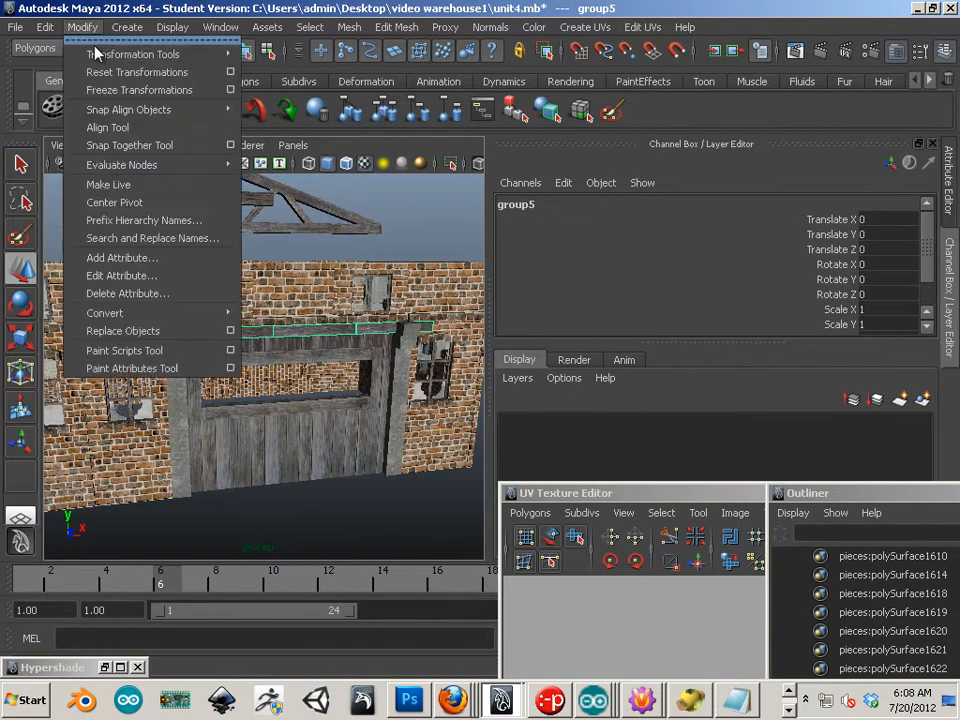
click(108, 202)
Step: Move the beam group's pivot along X to the group's starting end, beside the duplicated pillar
scroll(306, 332, up, 5)
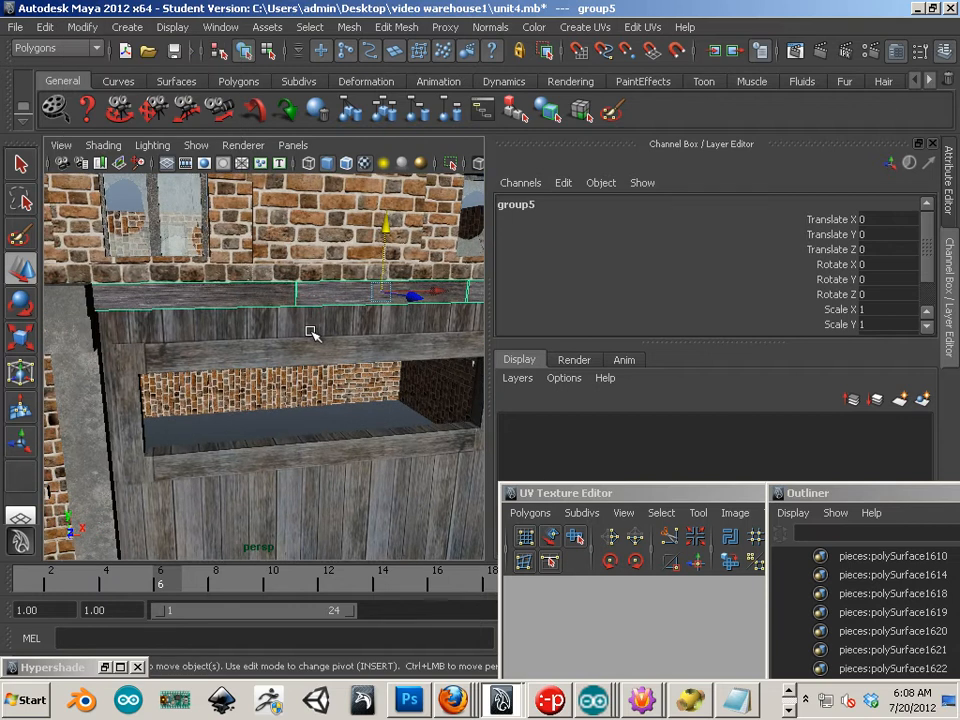
key(Insert)
drag(398, 292, 331, 298)
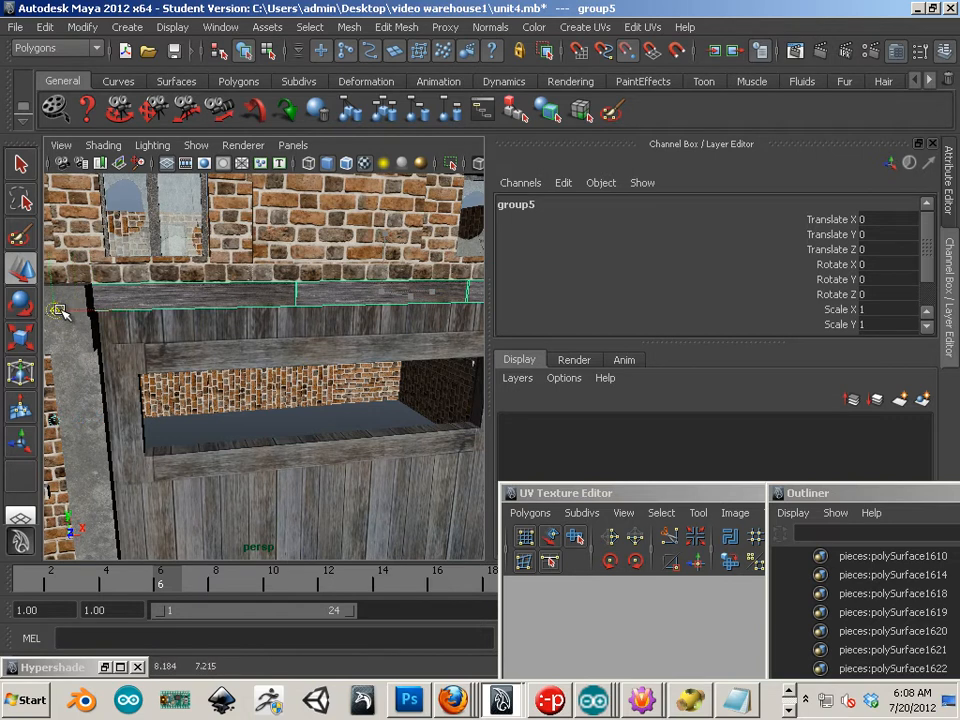
key(Insert)
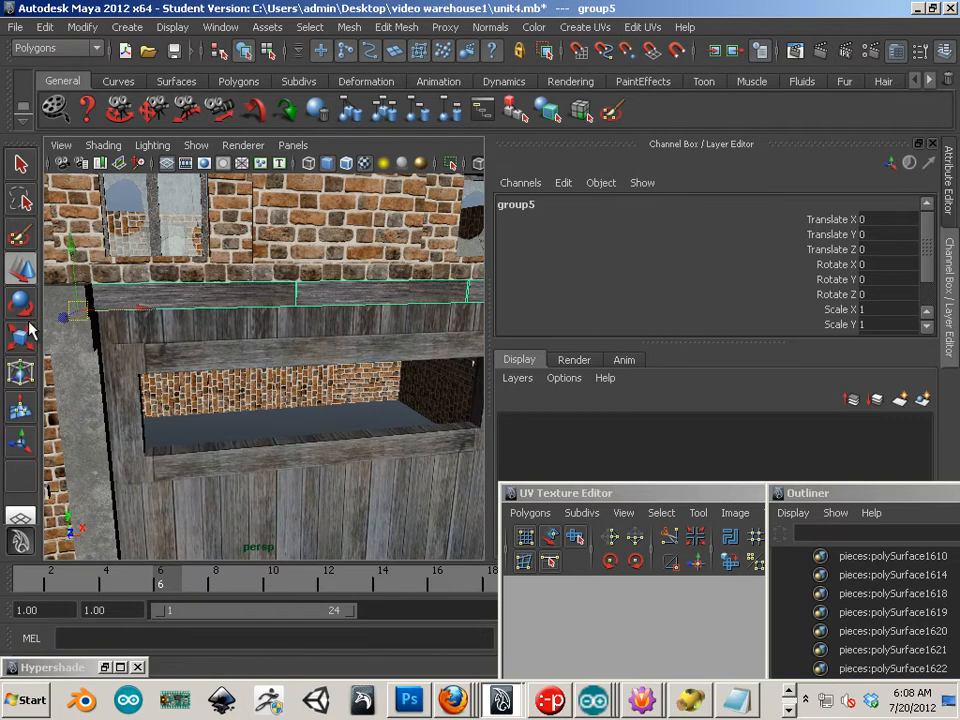
Step: Scale the beam group along X to about 0.896 so it fits between the two pillars, and deselect it
key(r)
alt+drag(262, 349, 236, 351)
alt+right_drag(236, 351, 195, 340)
mouse_move(190, 323)
mouse_down()
mouse_move(168, 327)
mouse_move(179, 330)
mouse_up()
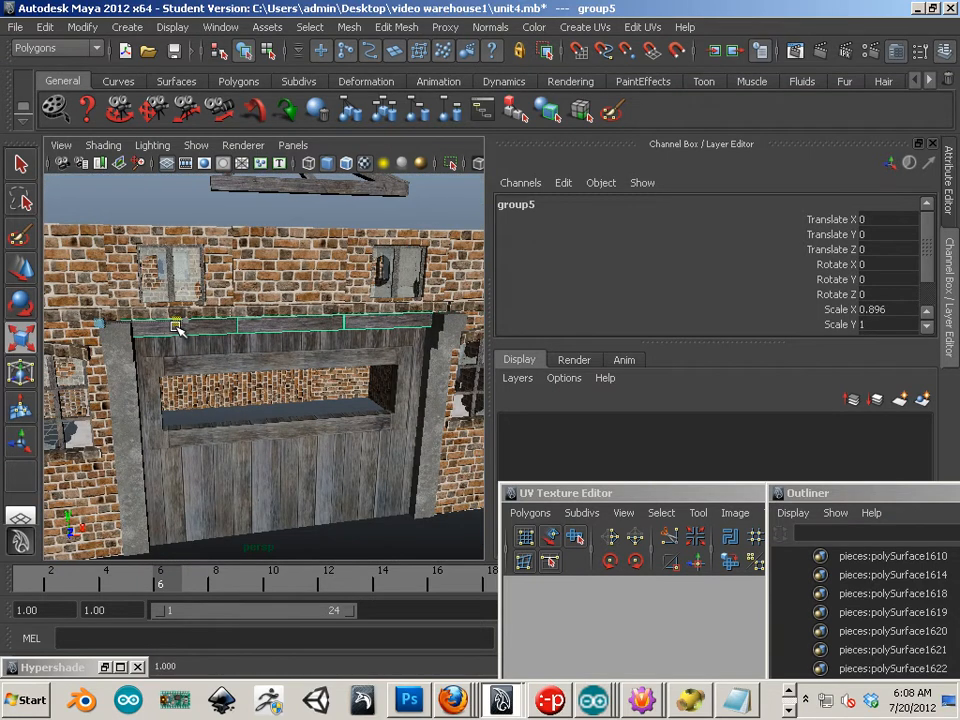
click(138, 222)
Step: Move the concrete steps from the spare parts to the building's opposite end wall, at about X -42.1
alt+drag(233, 365, 284, 480)
alt+drag(256, 441, 269, 481)
scroll(269, 481, down, 5)
alt+drag(145, 455, 333, 431)
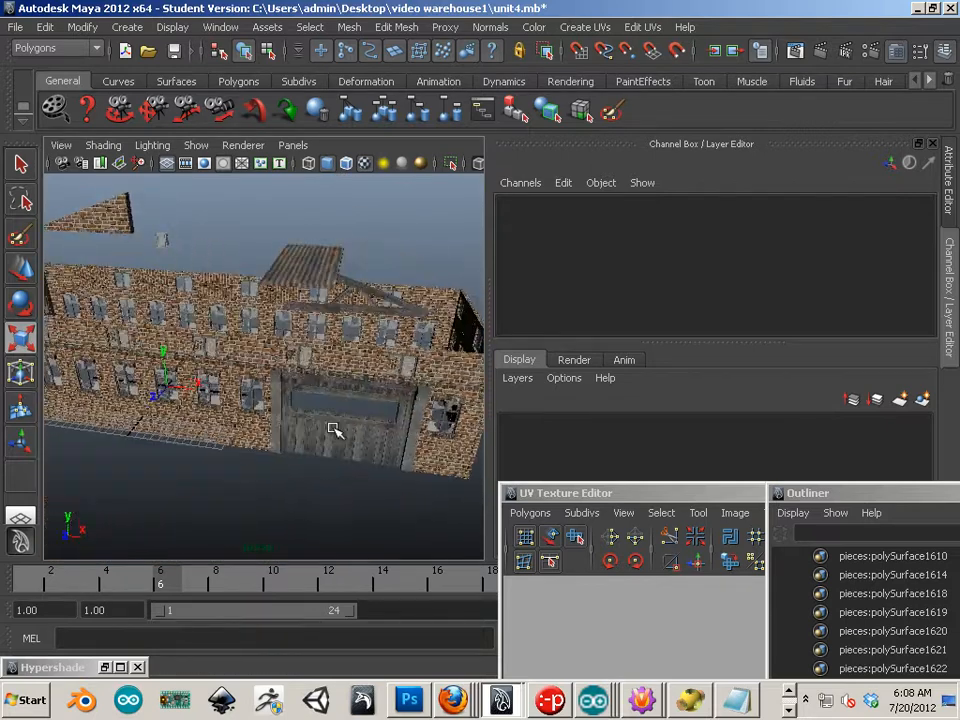
scroll(310, 413, down, 5)
alt+middle_drag(302, 405, 198, 388)
scroll(309, 419, up, 4)
alt+drag(310, 420, 360, 401)
click(365, 400)
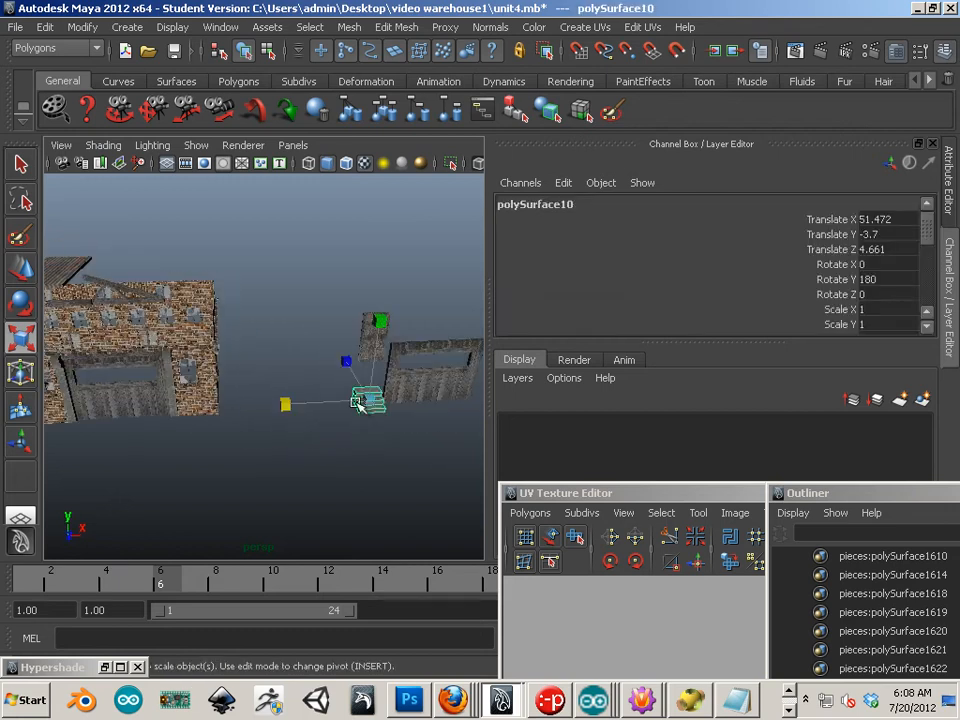
key(w)
drag(427, 398, 118, 409)
alt+middle_drag(119, 453, 396, 376)
alt+drag(270, 400, 326, 403)
drag(465, 316, 349, 452)
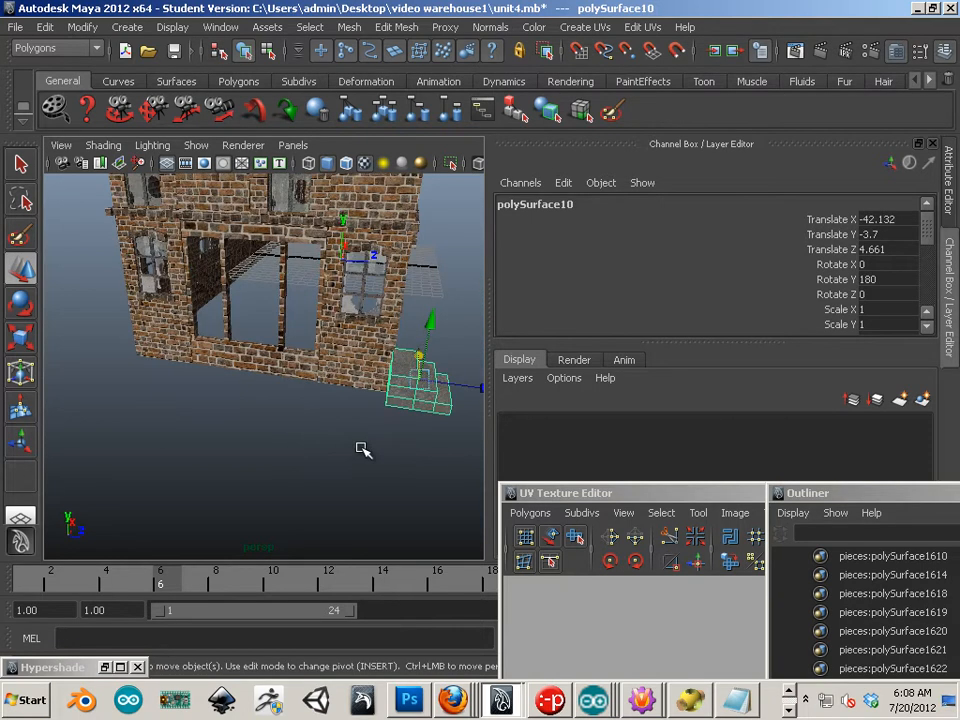
Step: Rotate the concrete steps to face the end wall, setting Rotate Y to 90
key(e)
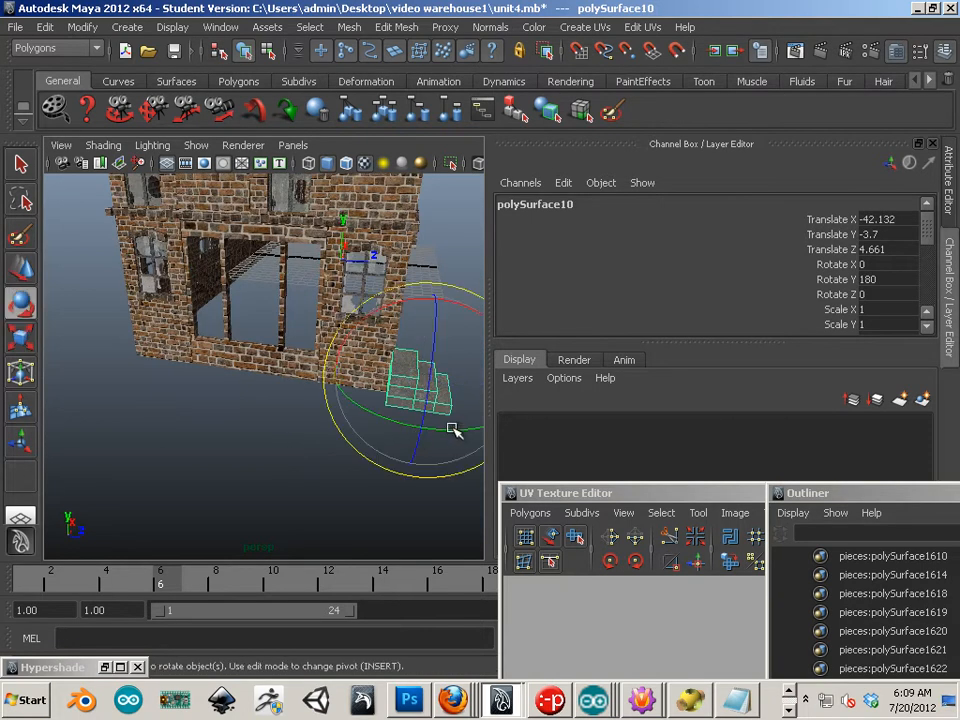
drag(452, 431, 316, 410)
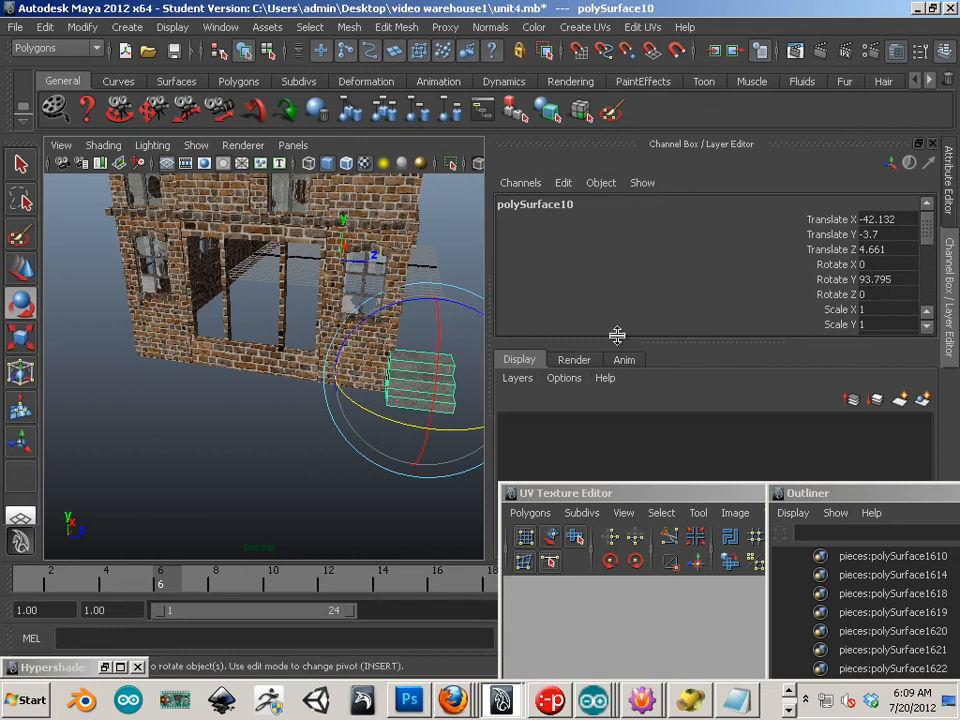
click(879, 285)
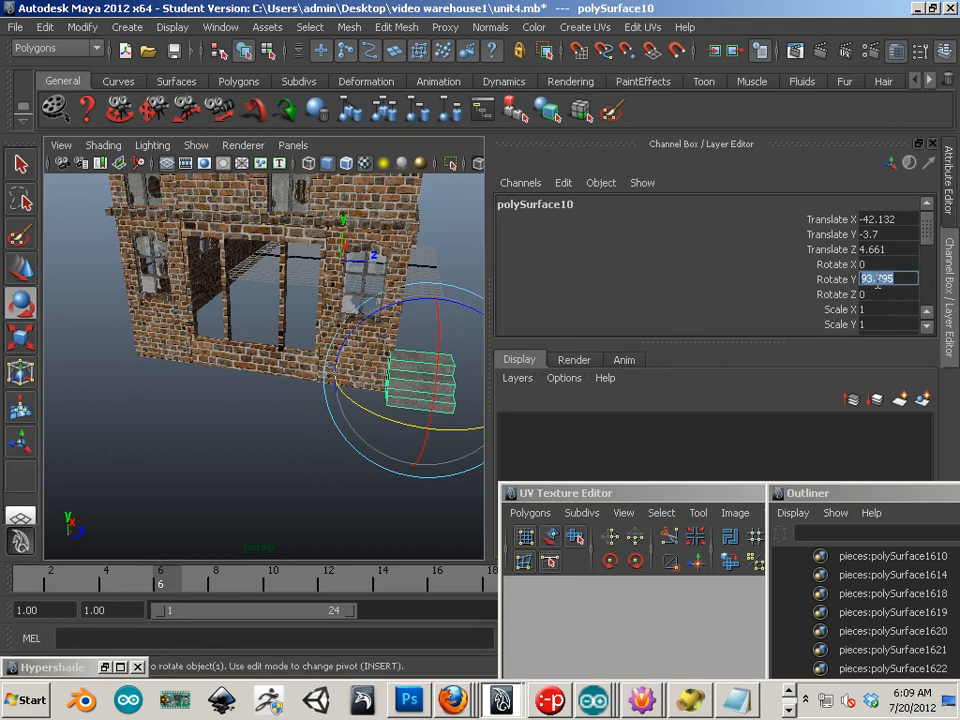
text(90)
key(Return)
Step: Position the concrete steps in front of the end wall's opening, at about Y -4.9 and Z -8.4
key(w)
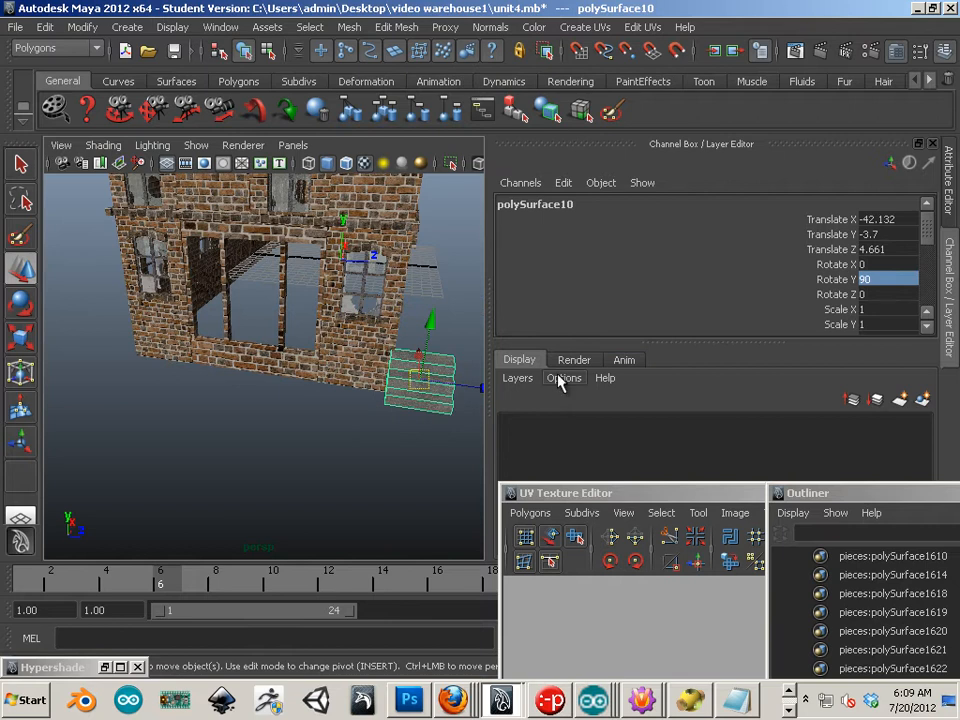
drag(470, 382, 249, 396)
key(f)
drag(190, 270, 182, 316)
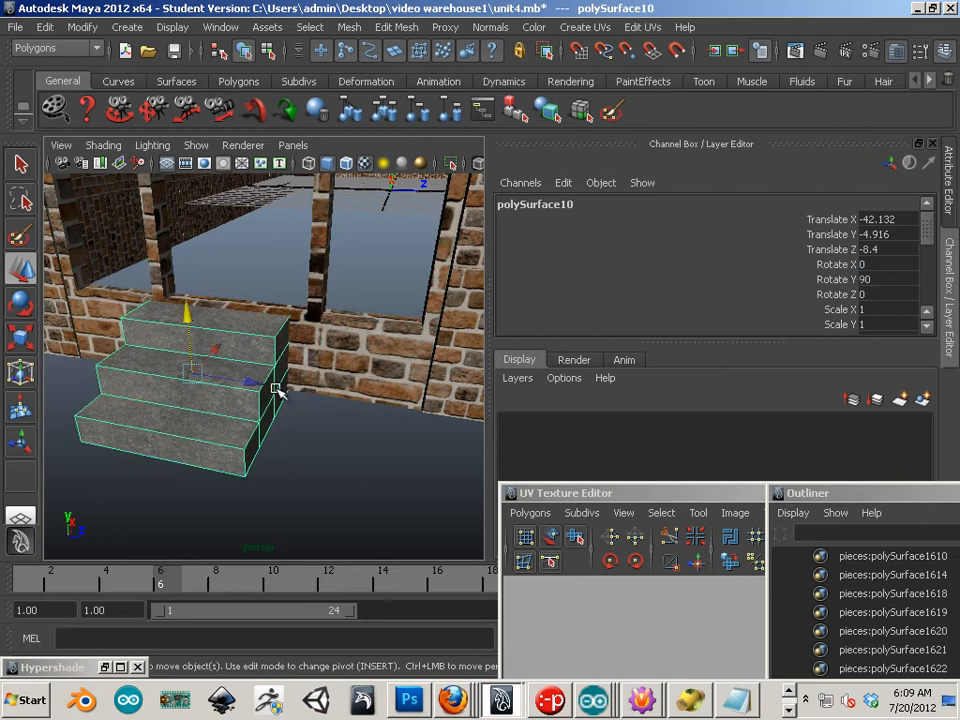
Step: Widen the concrete steps along the end wall by scaling X to about 2.36
key(r)
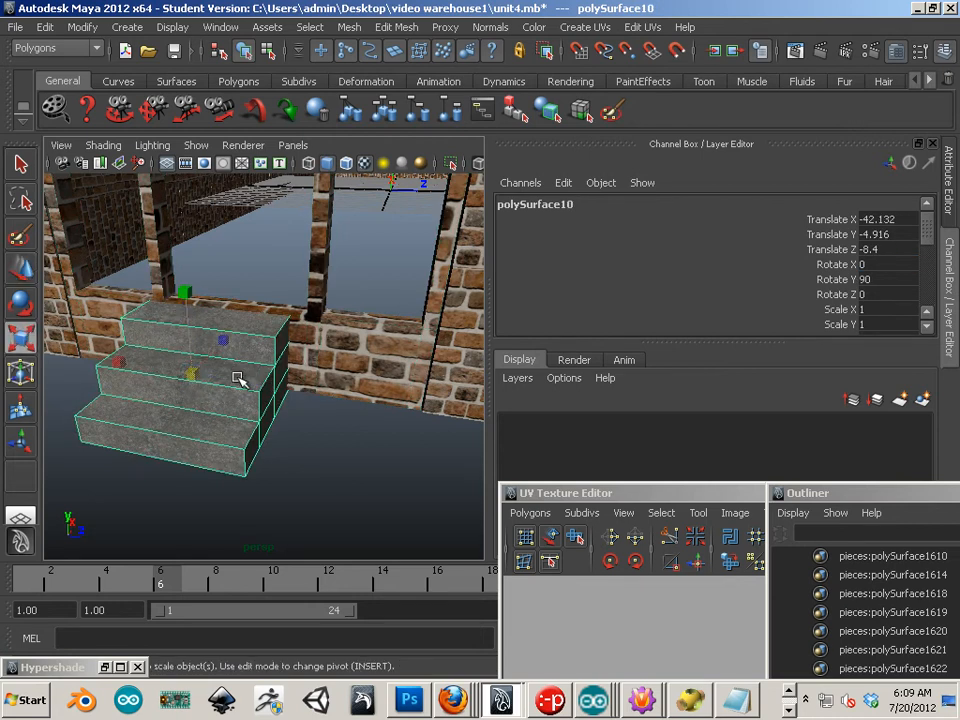
drag(127, 363, 249, 430)
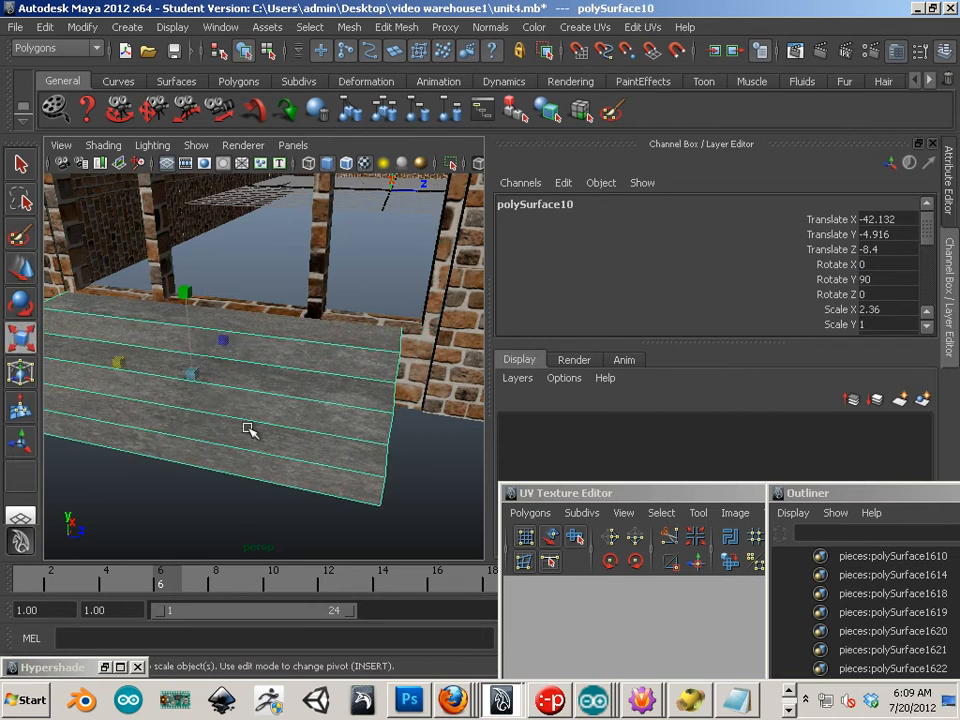
Step: Undo the concrete steps' widening and shift them along the end wall to about Z -8.0
key(ctrl+z)
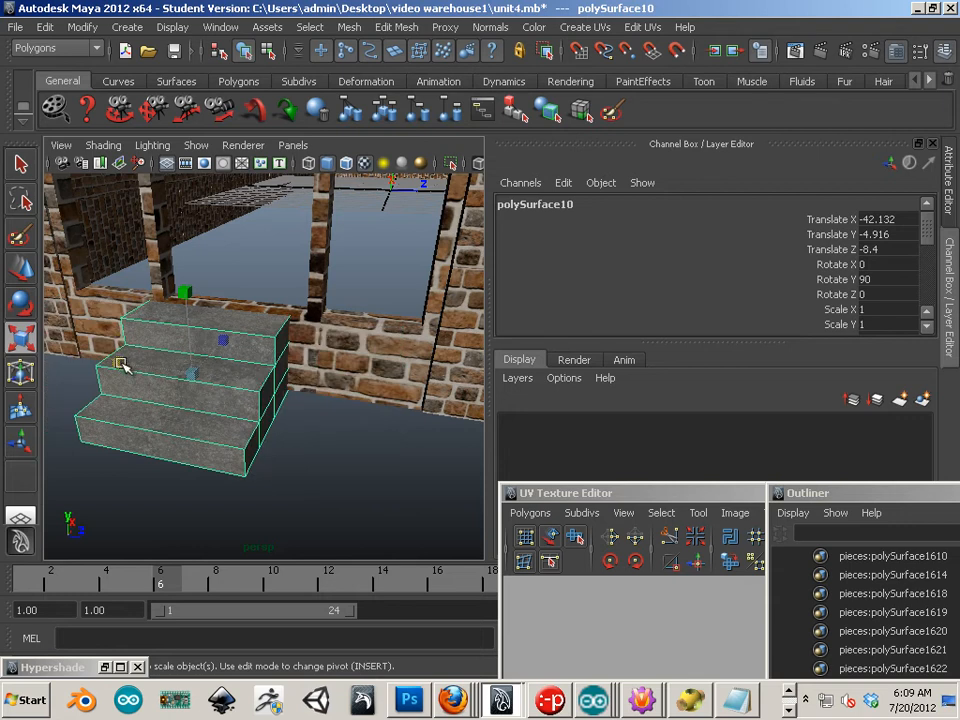
key(w)
drag(253, 396, 276, 396)
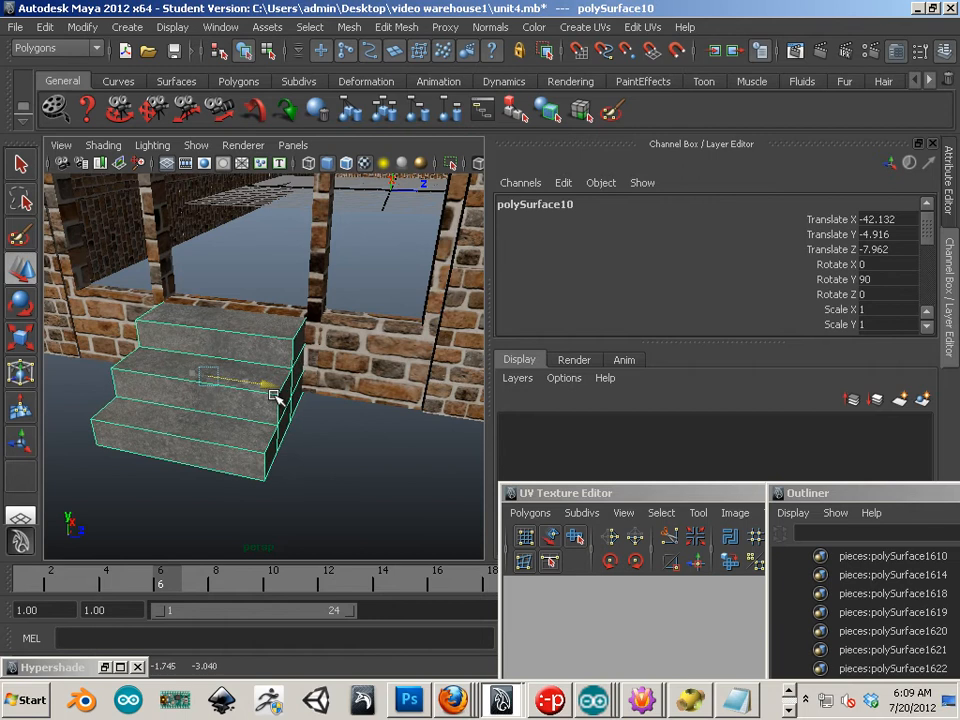
click(342, 500)
Step: Duplicate the spare panelled door and move the copy to the end-wall side of the building, at about X -83.9
alt+right_drag(351, 489, 281, 461)
alt+drag(281, 461, 265, 492)
alt+right_drag(265, 492, 300, 500)
alt+drag(300, 500, 316, 344)
click(315, 340)
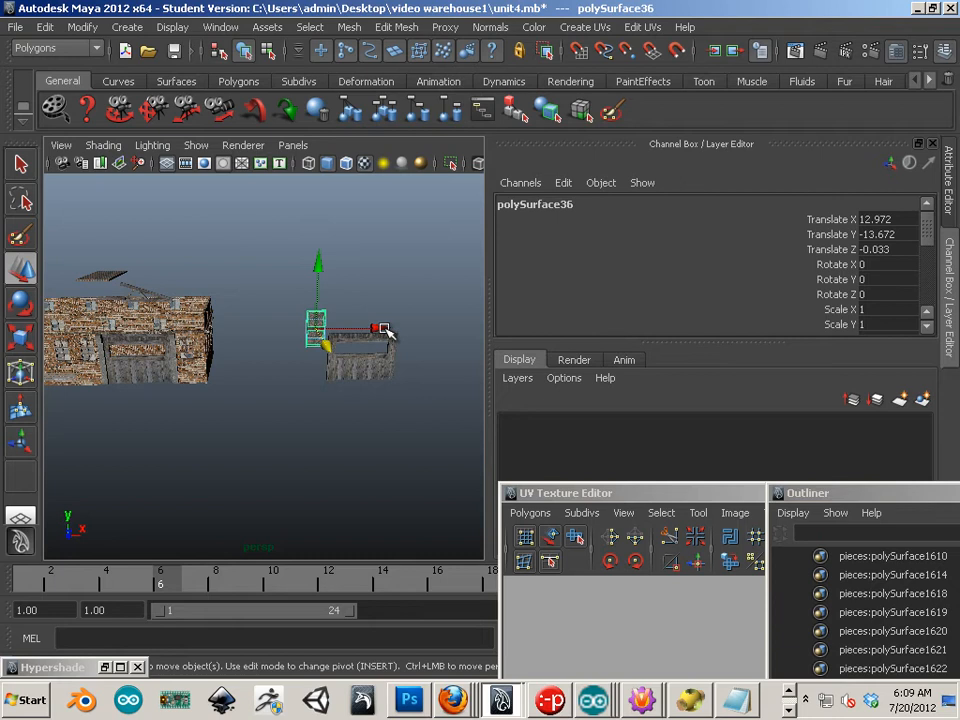
key(ctrl+d)
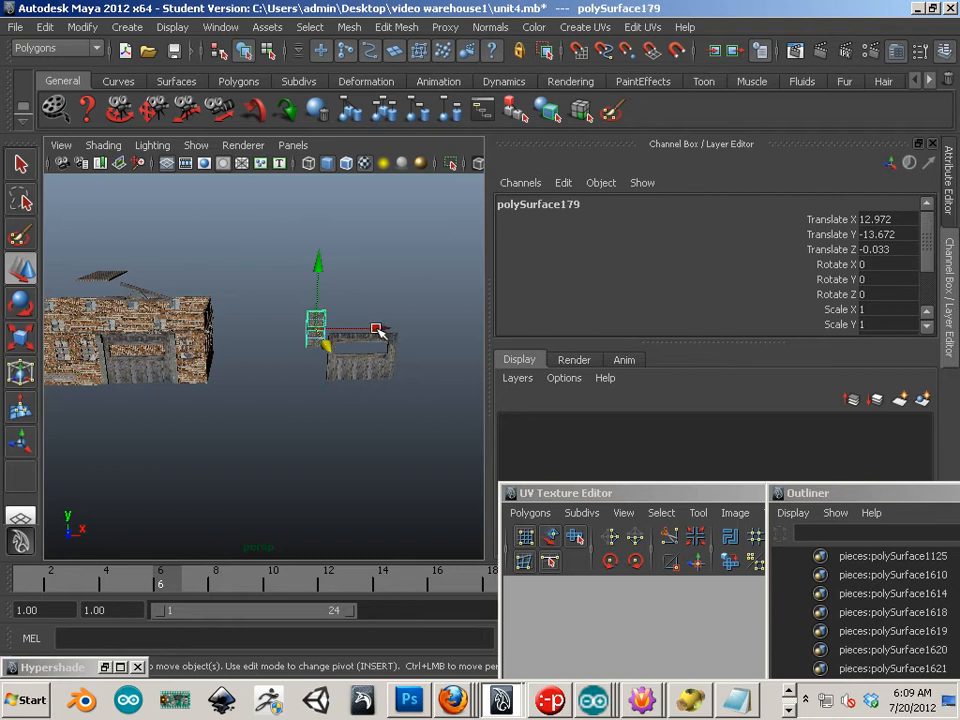
drag(380, 332, 180, 318)
alt+drag(155, 378, 387, 403)
alt+right_drag(387, 403, 447, 436)
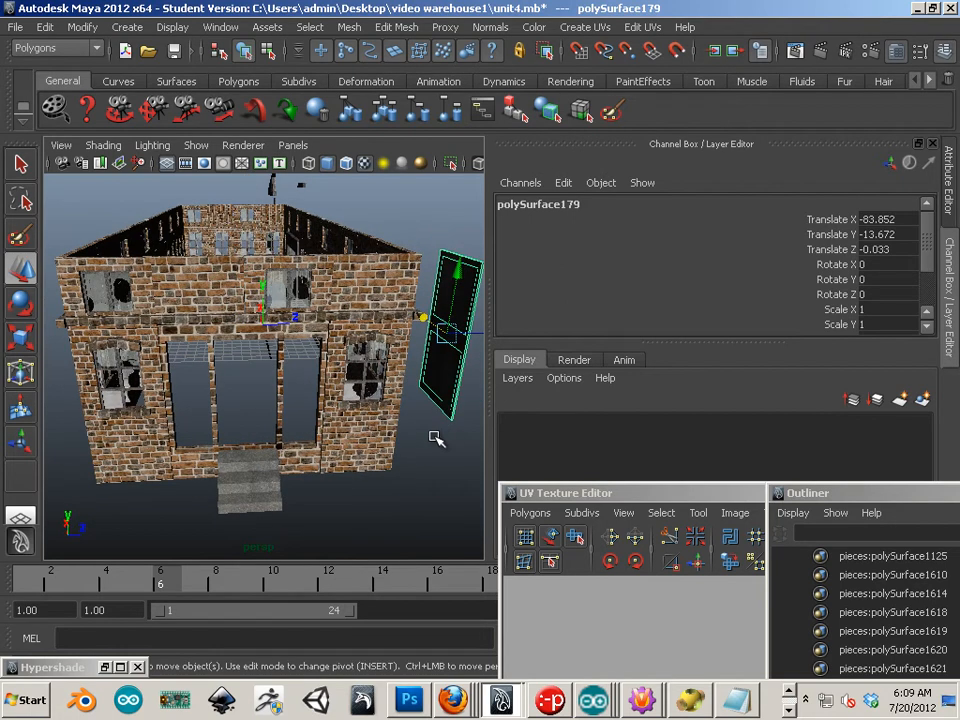
Step: Rotate the door copy to face the end wall, setting Rotate Y to -90
key(e)
drag(429, 403, 348, 346)
drag(424, 357, 403, 356)
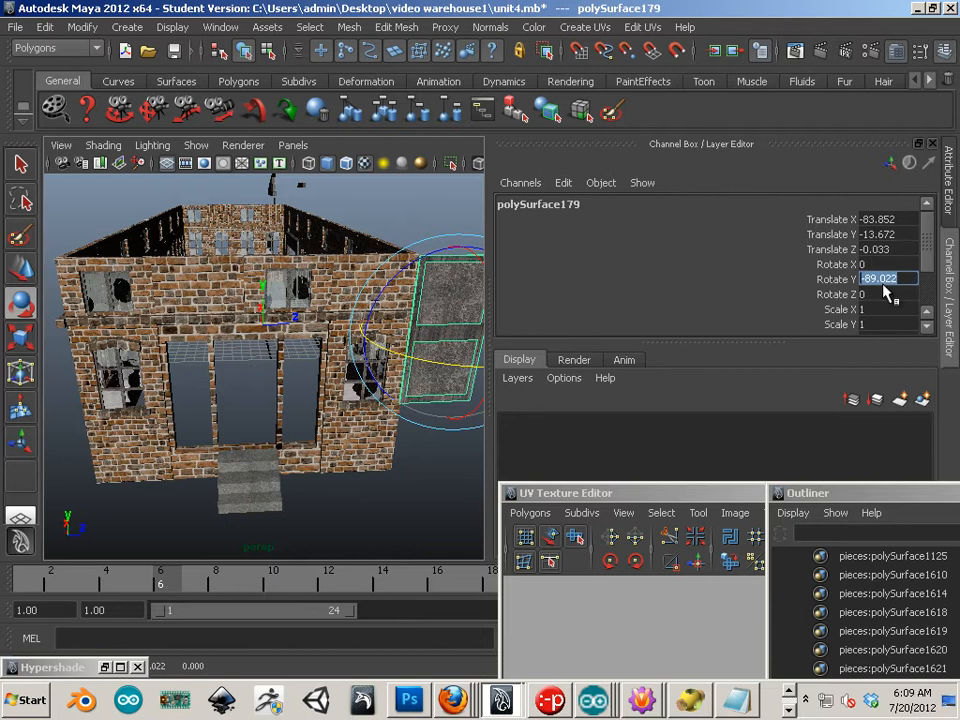
key(Return)
Step: Fit the door into the end wall's middle opening above the steps, at about X -78.8, Y -19.4 and Z -10.7
key(w)
drag(467, 331, 252, 356)
alt+drag(275, 310, 238, 360)
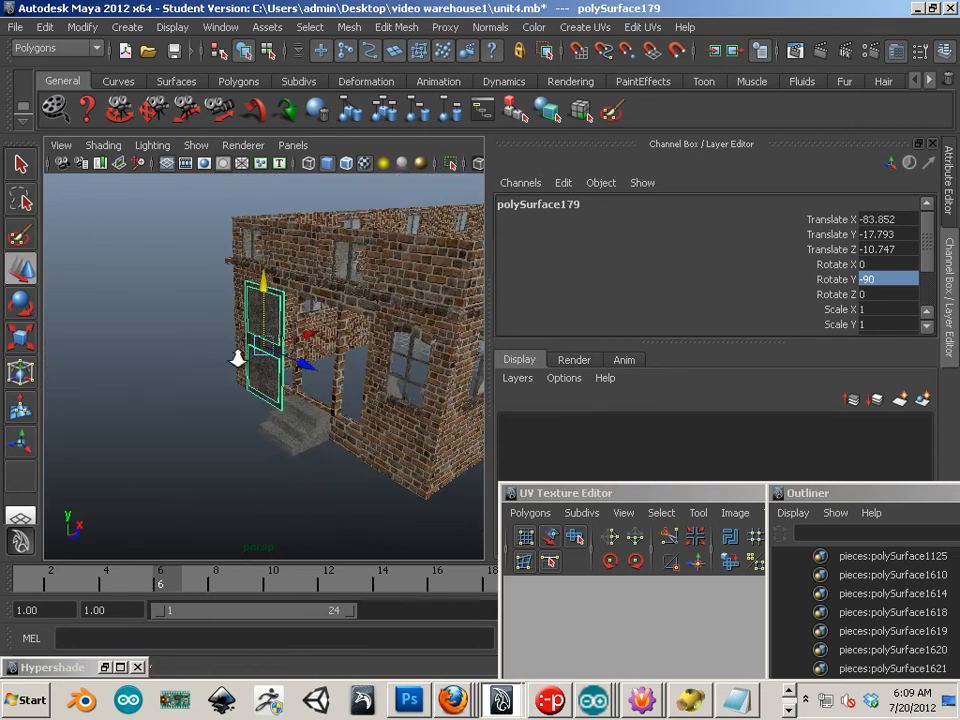
alt+right_drag(238, 360, 310, 376)
alt+drag(326, 364, 403, 300)
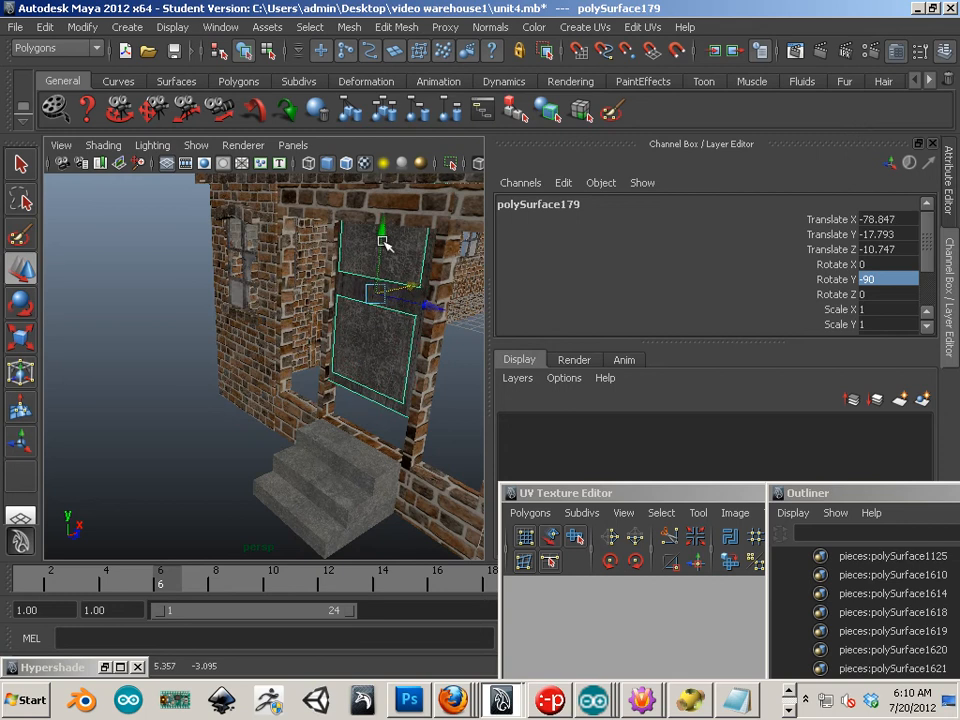
drag(383, 243, 372, 289)
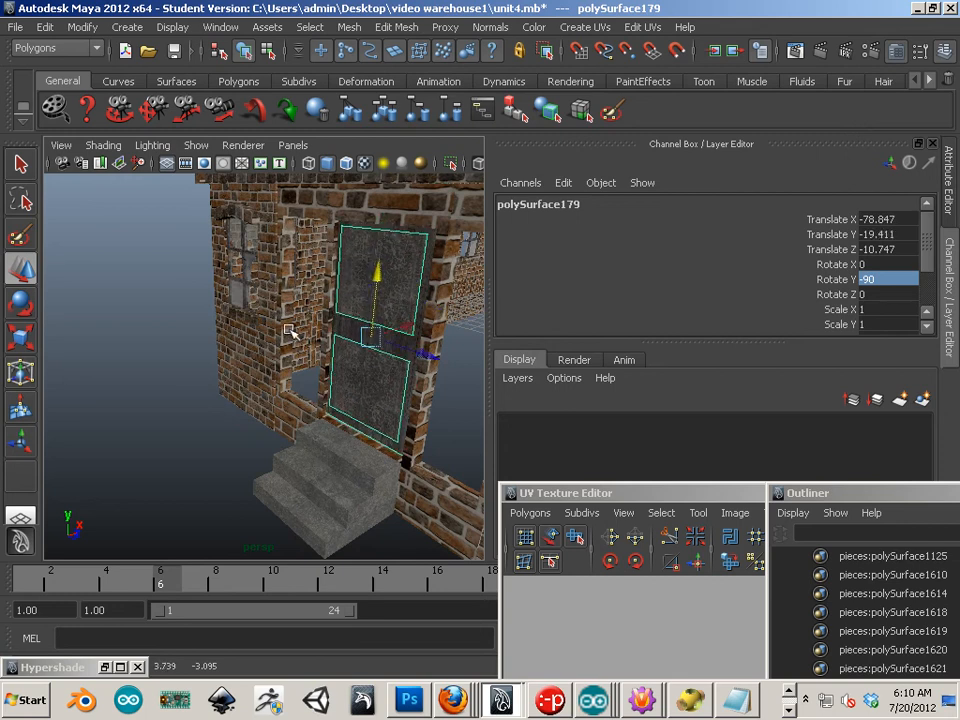
click(121, 364)
Step: Duplicate the spare glass block above the building and move the copy towards the end wall, at about X -37.9
alt+right_drag(375, 350, 279, 354)
alt+drag(279, 354, 221, 388)
alt+drag(400, 384, 300, 410)
click(283, 327)
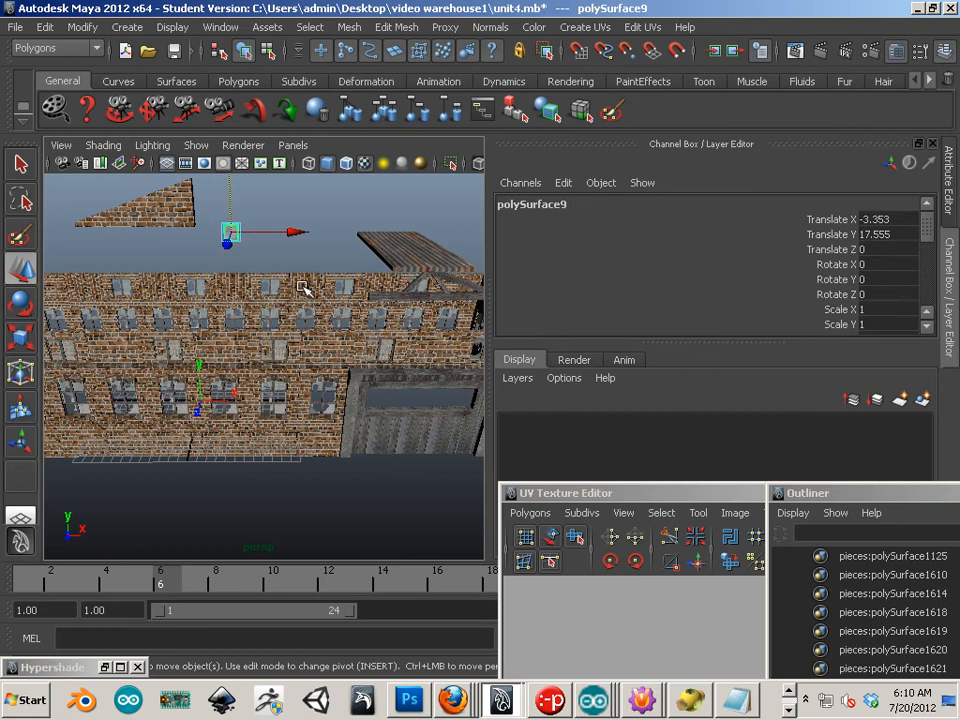
drag(297, 232, 308, 360)
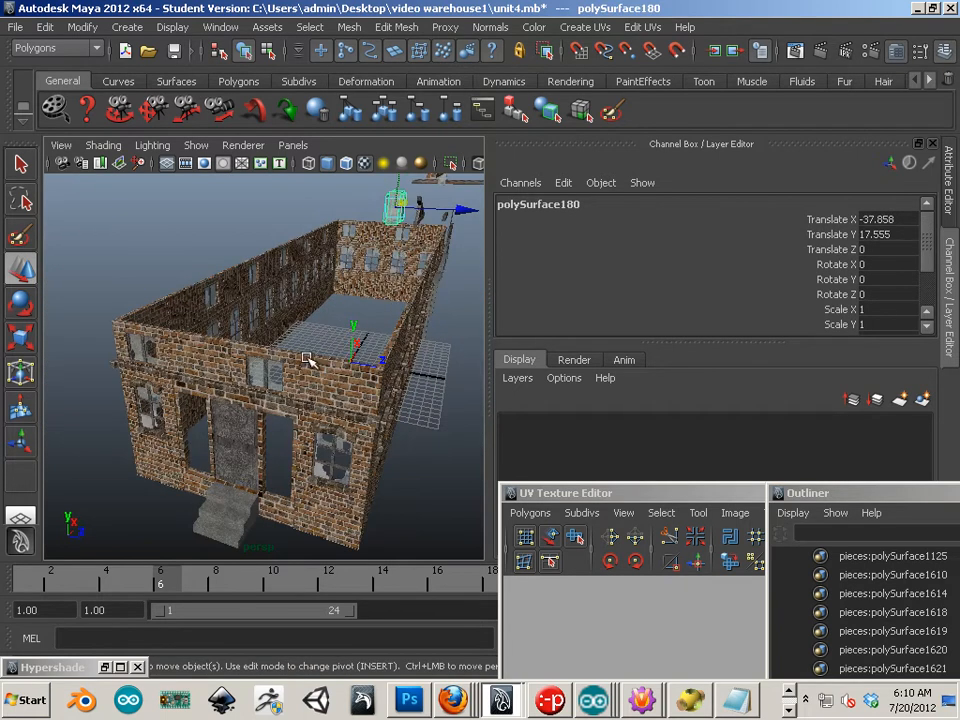
Step: Rotate the glass block copy to face the end wall, setting Rotate Y to -90
click(22, 306)
drag(455, 221, 311, 206)
click(886, 280)
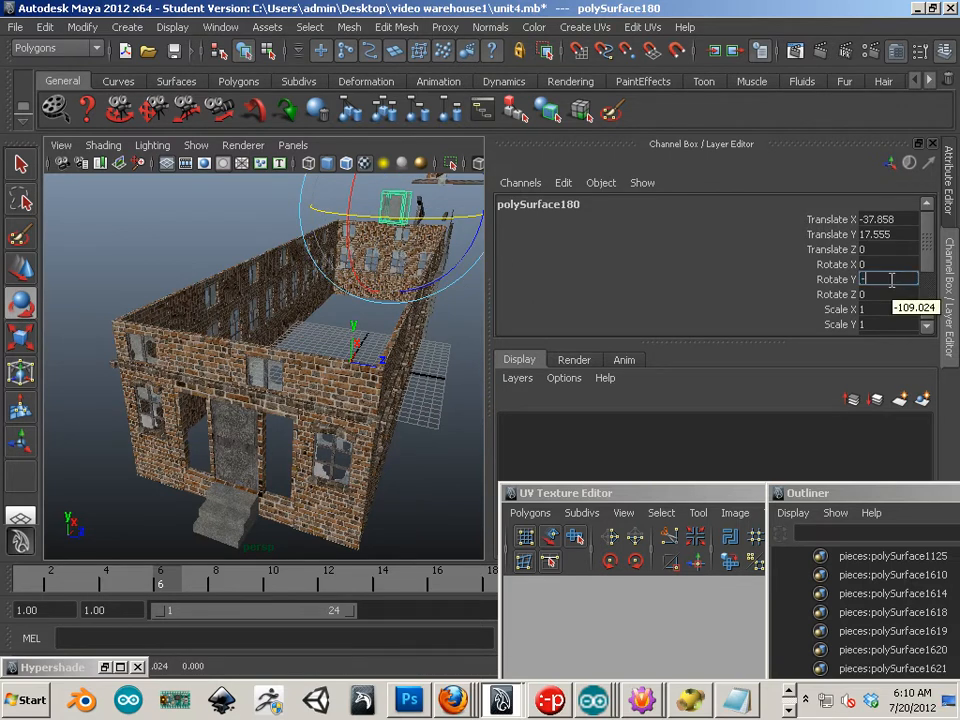
key(Return)
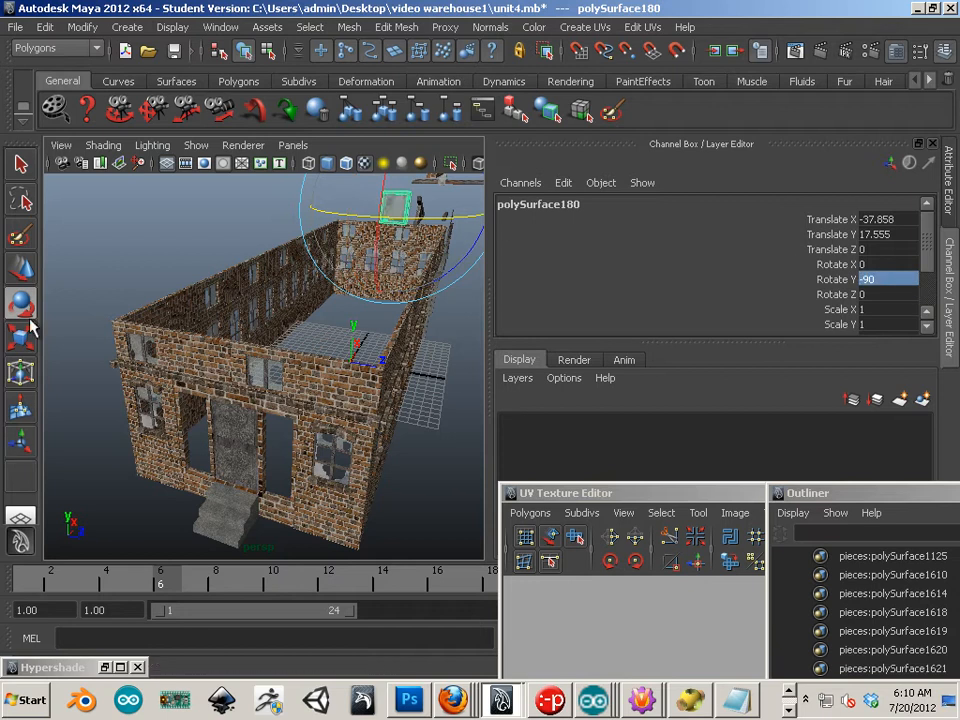
Step: Bring the glass block down to the end wall's doorway, at about X -35.8, Y 0.5 and Z -6.4
click(20, 268)
drag(388, 192, 273, 527)
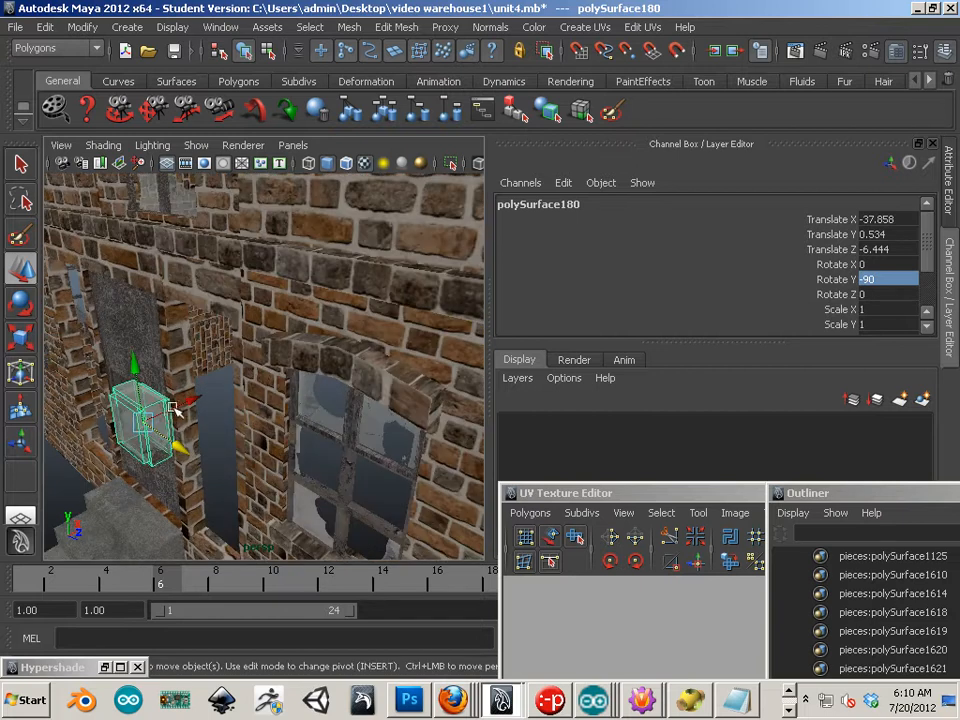
drag(189, 403, 250, 377)
alt+drag(150, 415, 212, 438)
alt+middle_drag(212, 442, 213, 465)
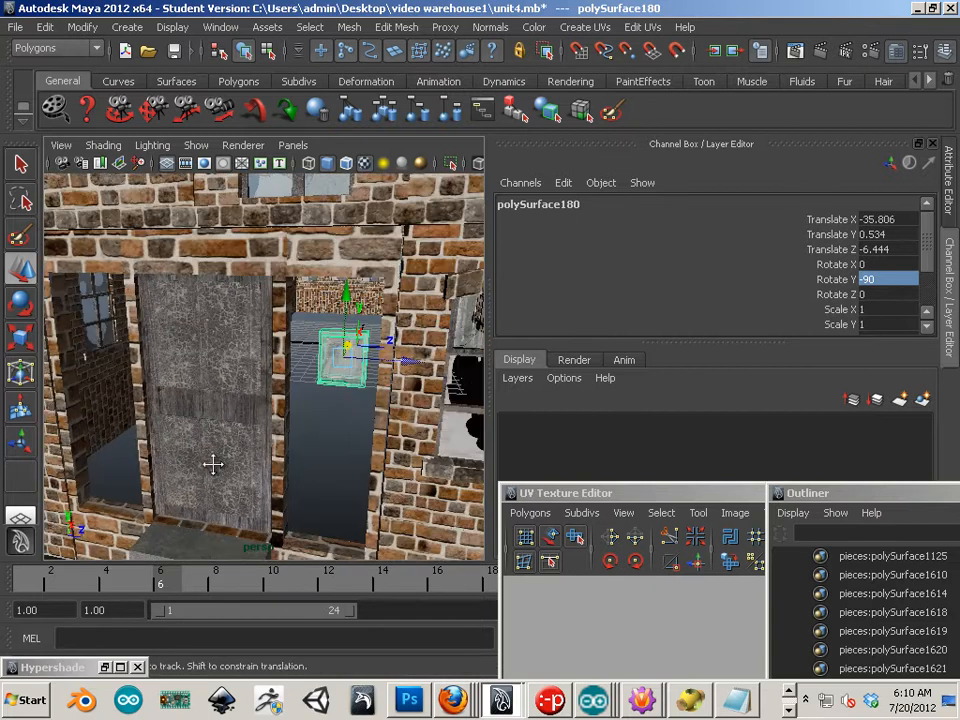
Step: Seat the glass block on the sill of the narrow opening beside the door, at about X -35.6, Y -4.9 and Z -6.2
scroll(211, 461, up, 3)
alt+drag(213, 465, 268, 403)
drag(317, 208, 304, 400)
alt+middle_drag(293, 435, 285, 350)
drag(313, 190, 289, 340)
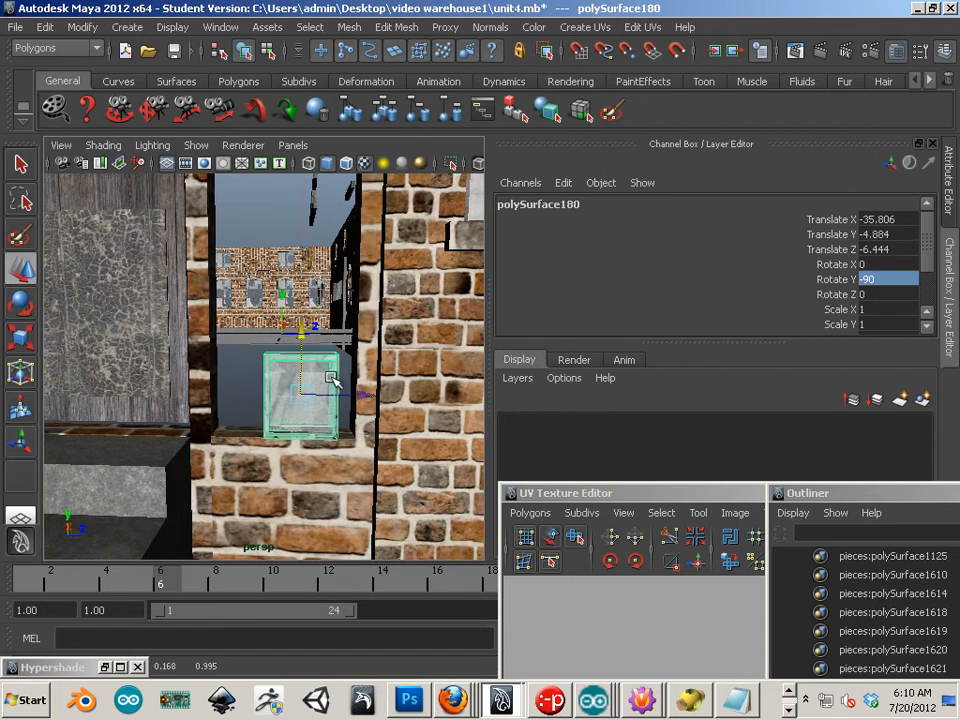
mouse_move(356, 394)
mouse_down()
mouse_move(381, 406)
mouse_move(371, 409)
mouse_up()
alt+drag(299, 487, 217, 527)
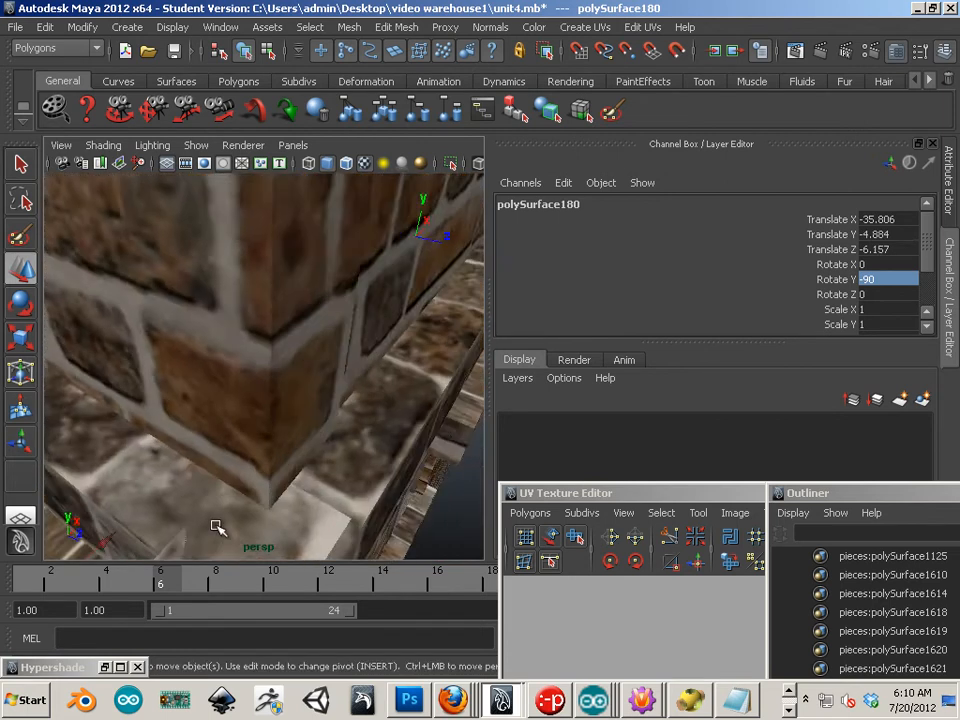
alt+middle_drag(217, 527, 320, 370)
alt+right_drag(320, 370, 385, 396)
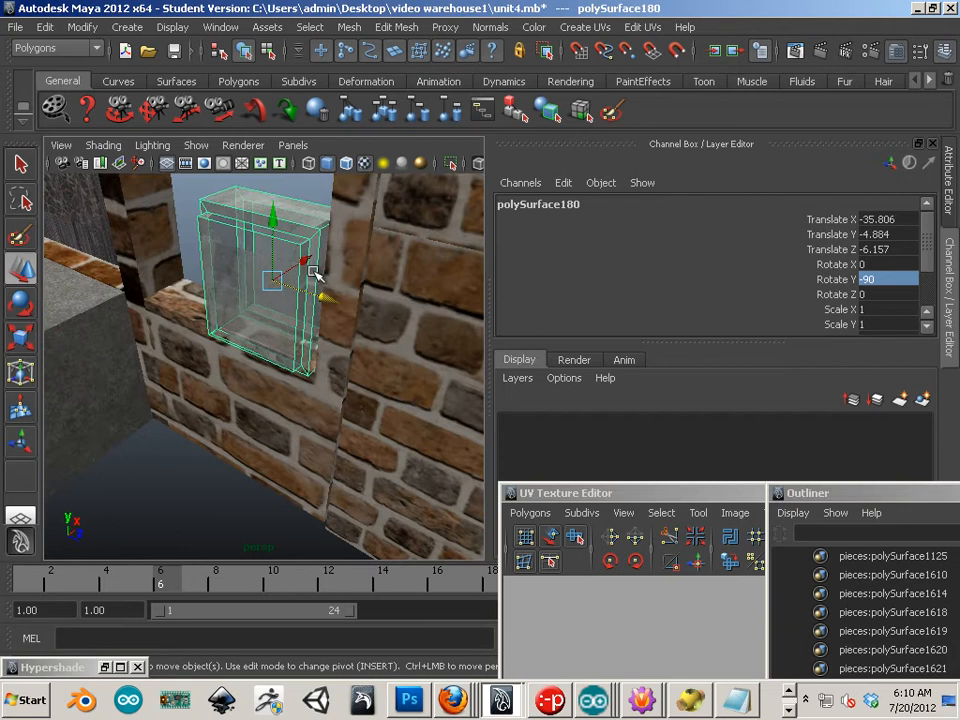
drag(313, 272, 271, 342)
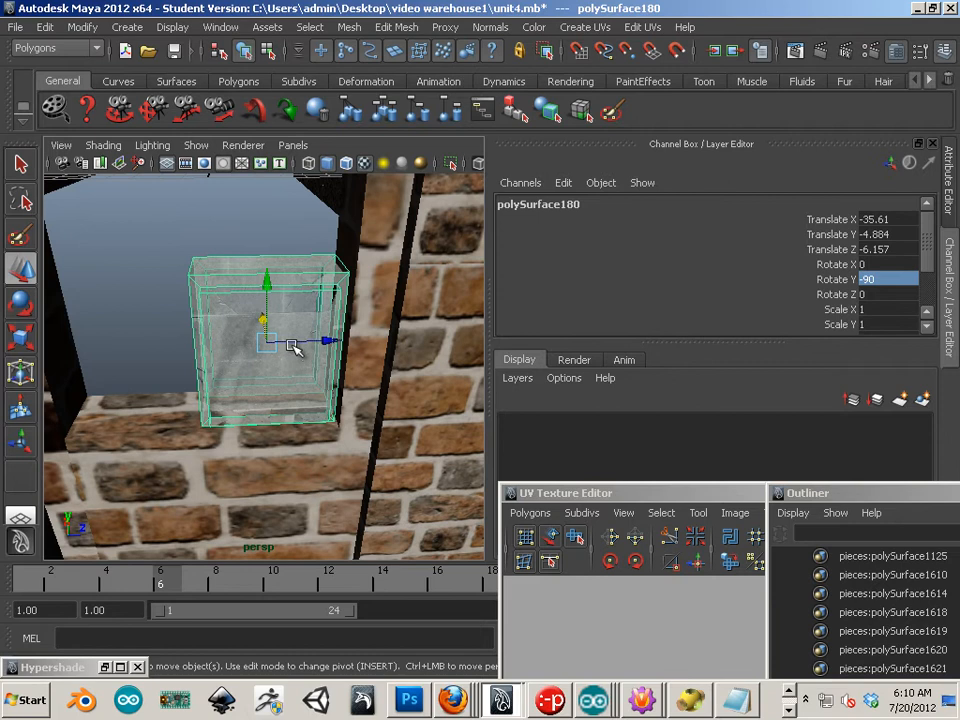
Step: Duplicate the glass block and place the copy next to it on the sill, at about Z -7.4
click(294, 345)
key(ctrl+z)
drag(329, 341, 196, 349)
key(ctrl+d)
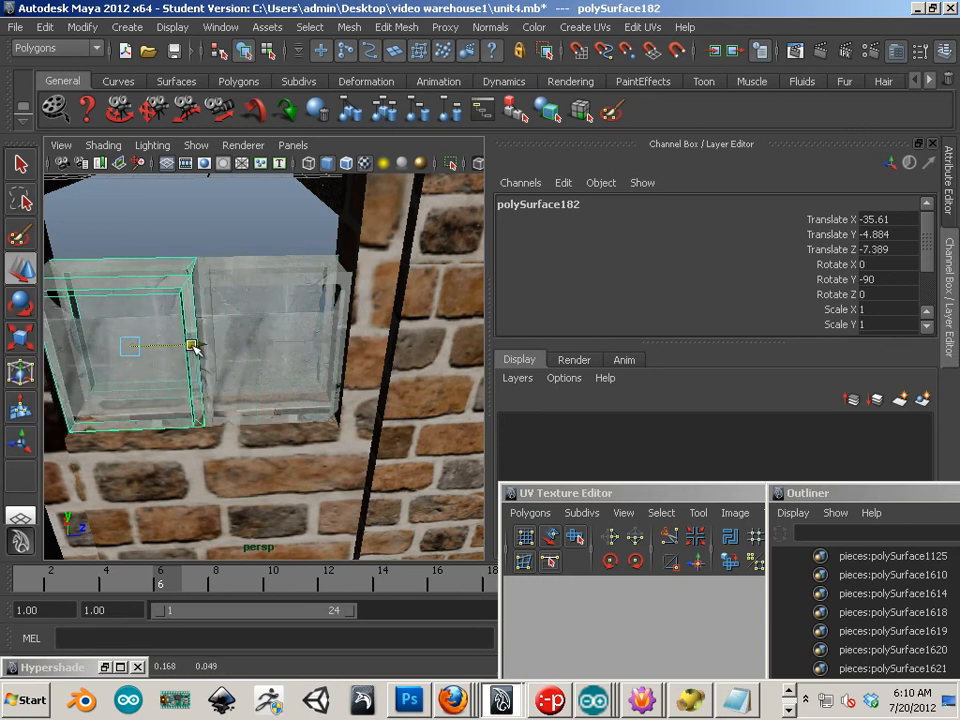
Step: Duplicate the two glass blocks and stack the copies directly on top, at about Y -3.4
alt+drag(295, 375, 285, 260)
click(280, 385)
key(ctrl+d)
alt+drag(229, 322, 215, 337)
alt+middle_drag(215, 337, 218, 400)
alt+right_drag(218, 400, 257, 405)
alt+drag(257, 405, 255, 371)
alt+middle_drag(255, 371, 288, 385)
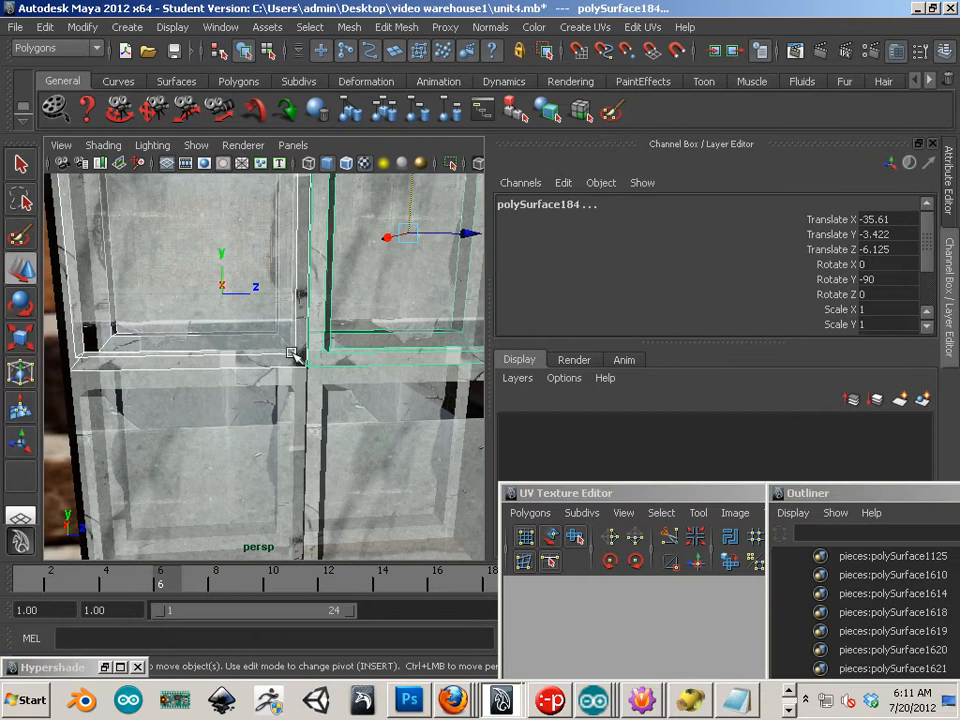
drag(407, 213, 400, 233)
Step: Duplicate the four glass blocks twice, stacking the copies upward from about Y -2.0 and Y 1.0 to fill the narrow opening
scroll(400, 233, down, 4)
click(257, 405)
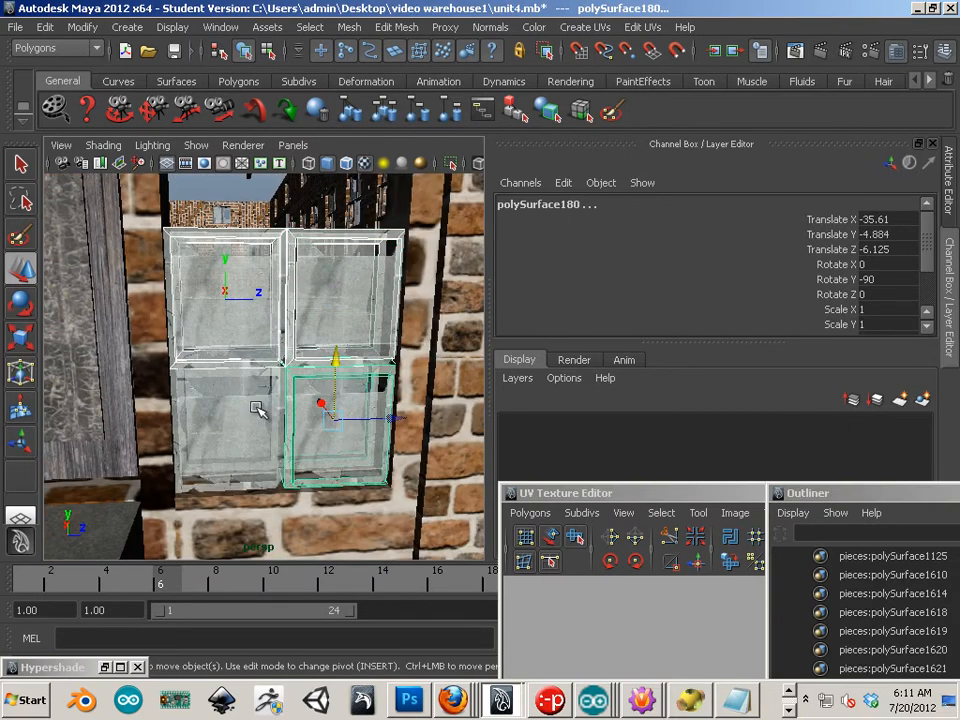
key(ctrl+d)
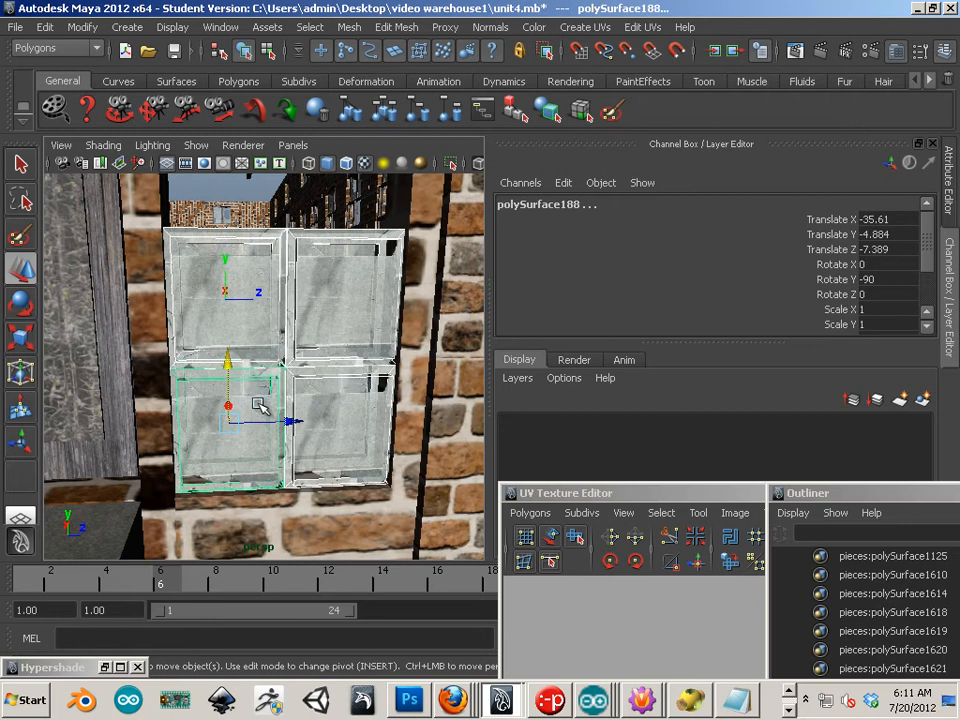
drag(225, 366, 236, 179)
alt+middle_drag(271, 211, 258, 302)
drag(189, 398, 192, 334)
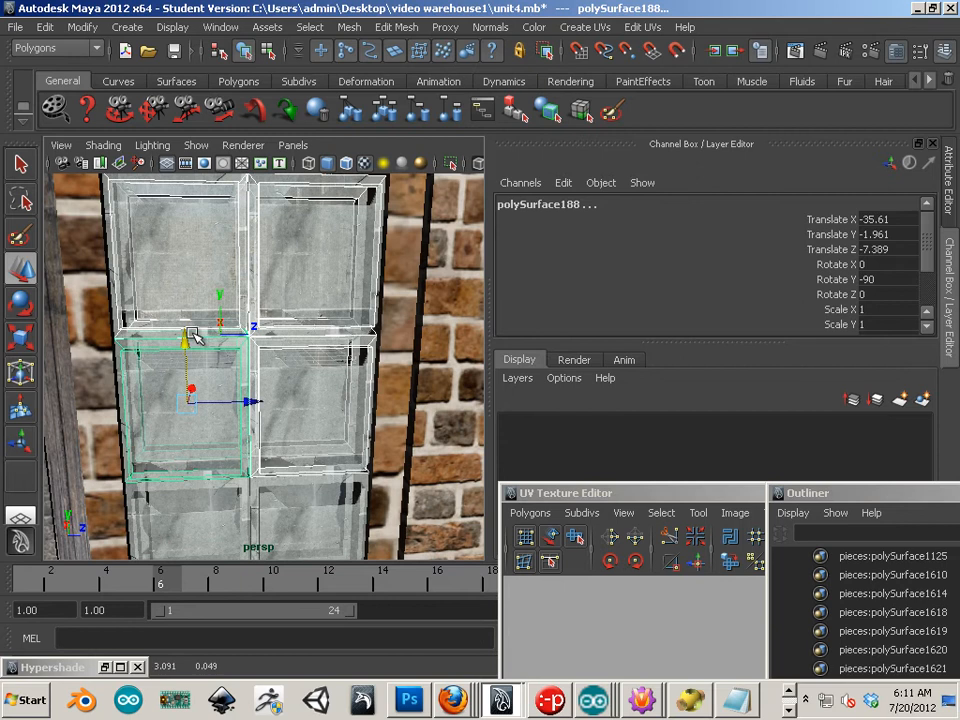
scroll(230, 350, down, 6)
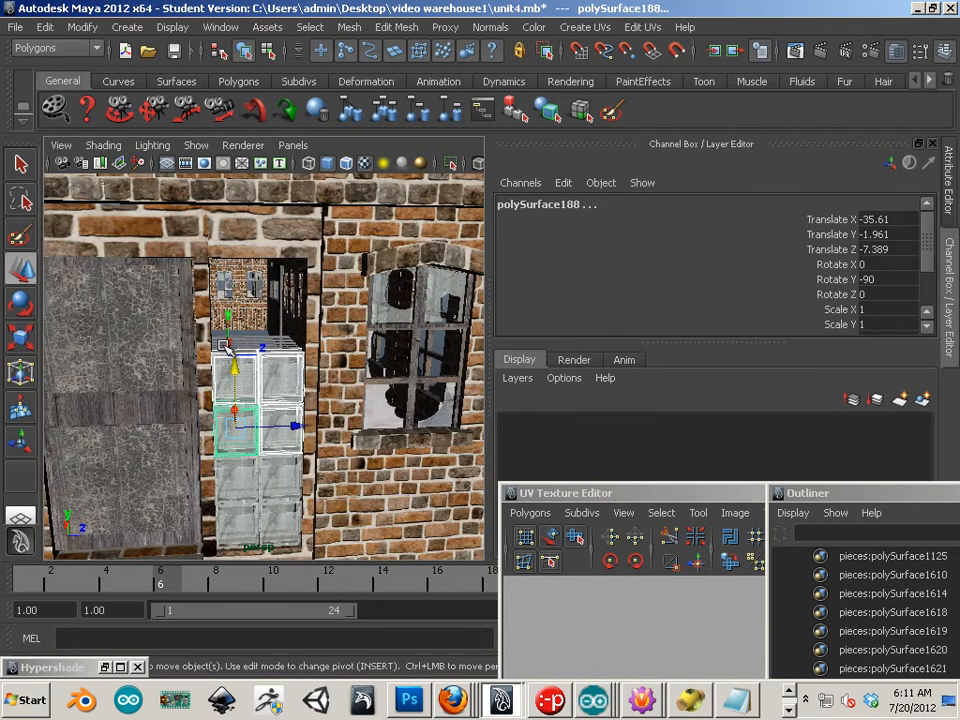
click(226, 347)
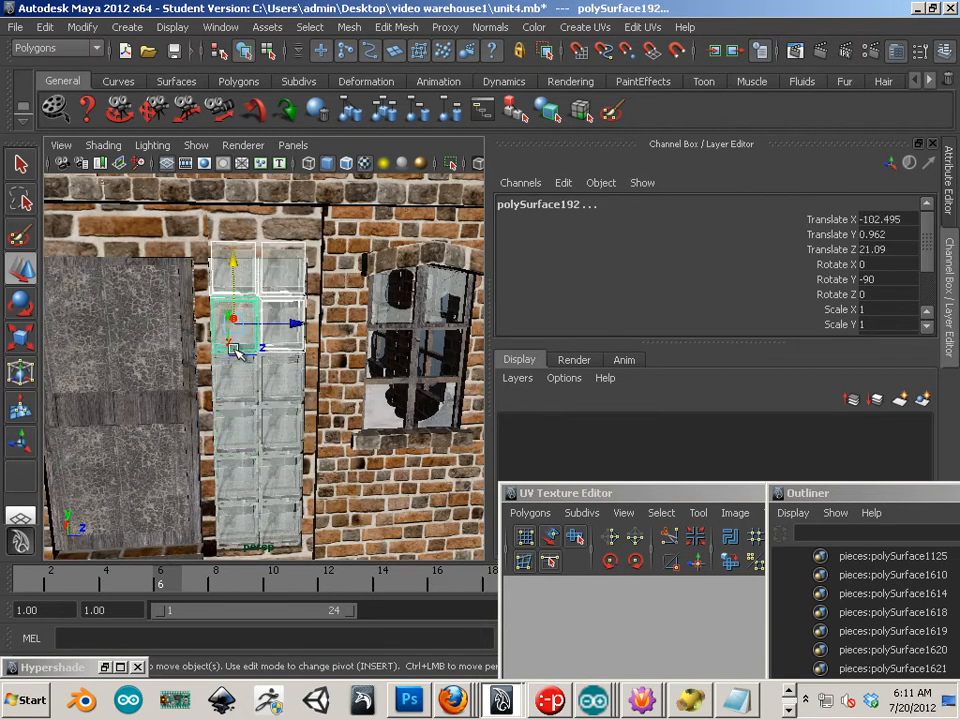
Step: Select all twelve glass blocks in the narrow opening and group them
click(253, 383)
click(261, 440)
click(249, 450)
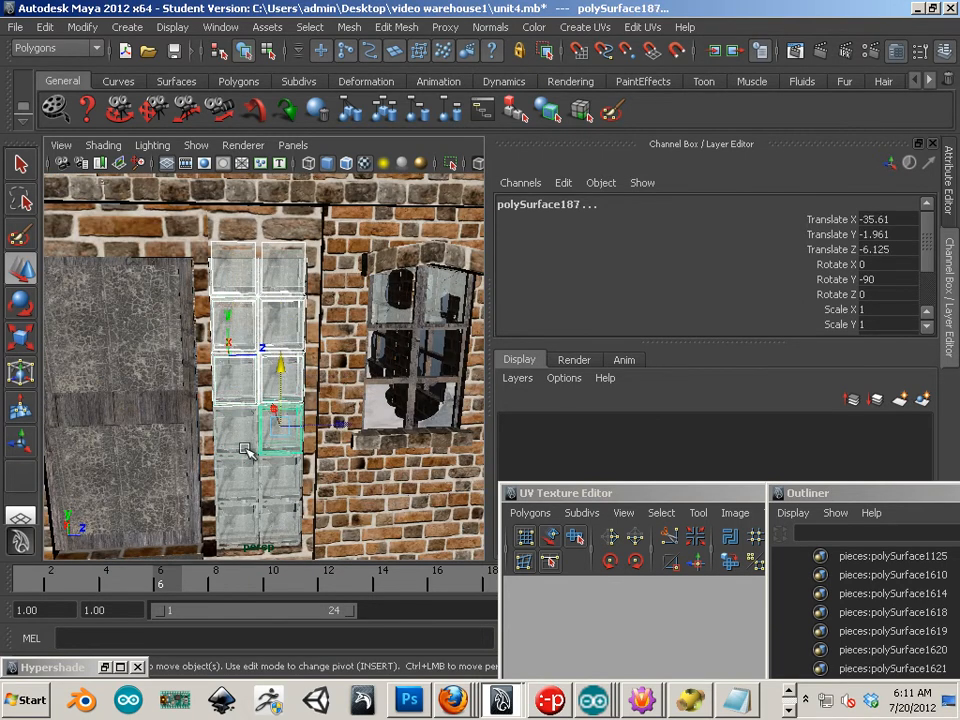
click(238, 450)
shift+click(238, 477)
shift+click(276, 487)
shift+click(287, 517)
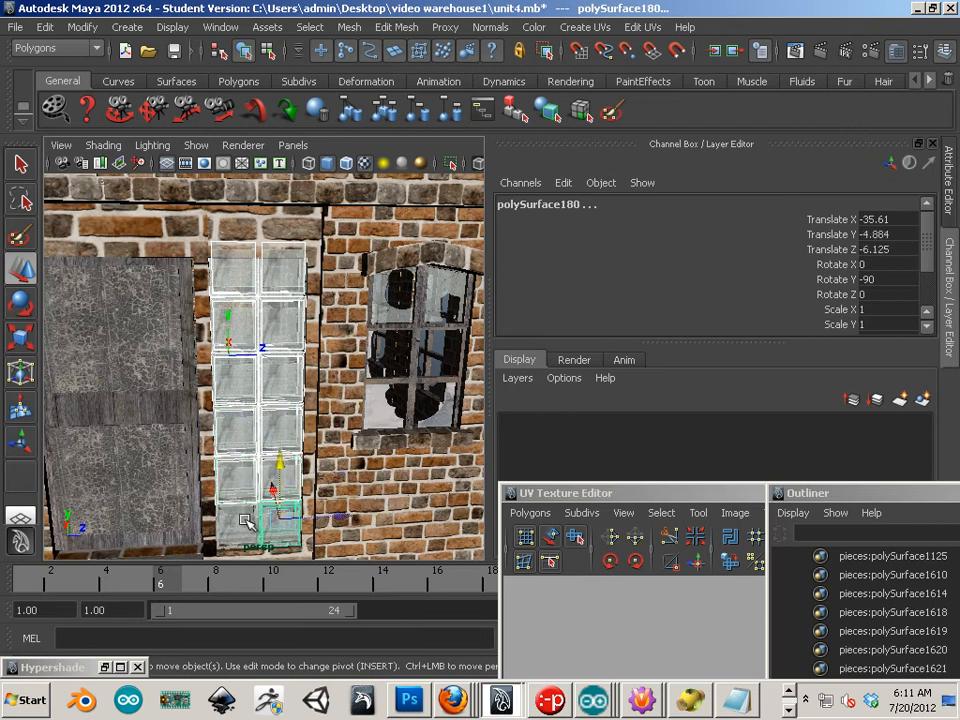
shift+click(243, 520)
key(f)
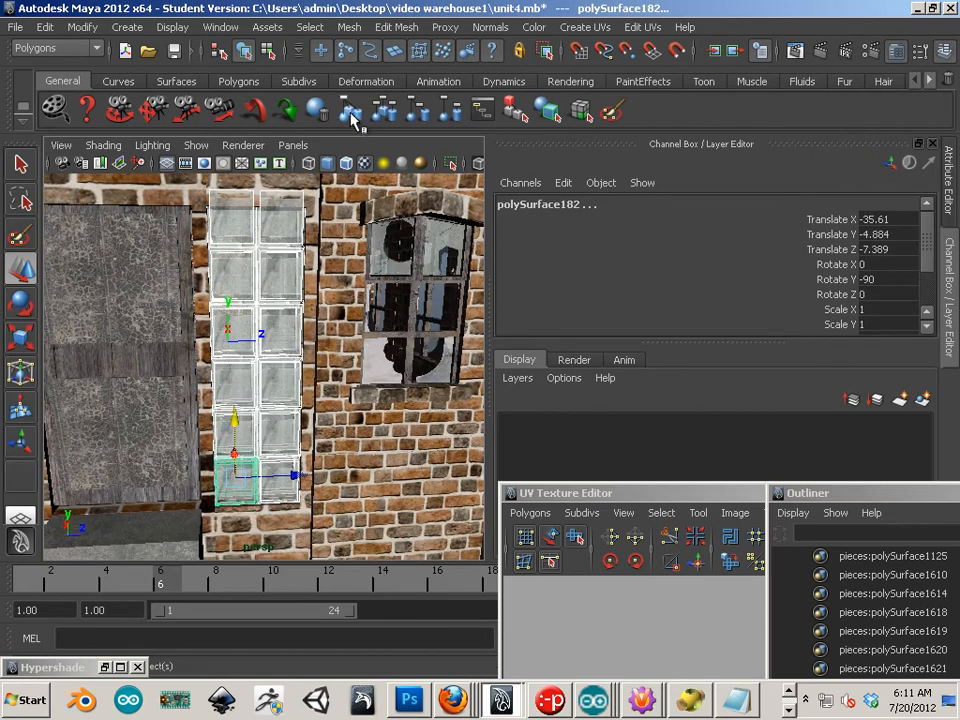
key(ctrl+g)
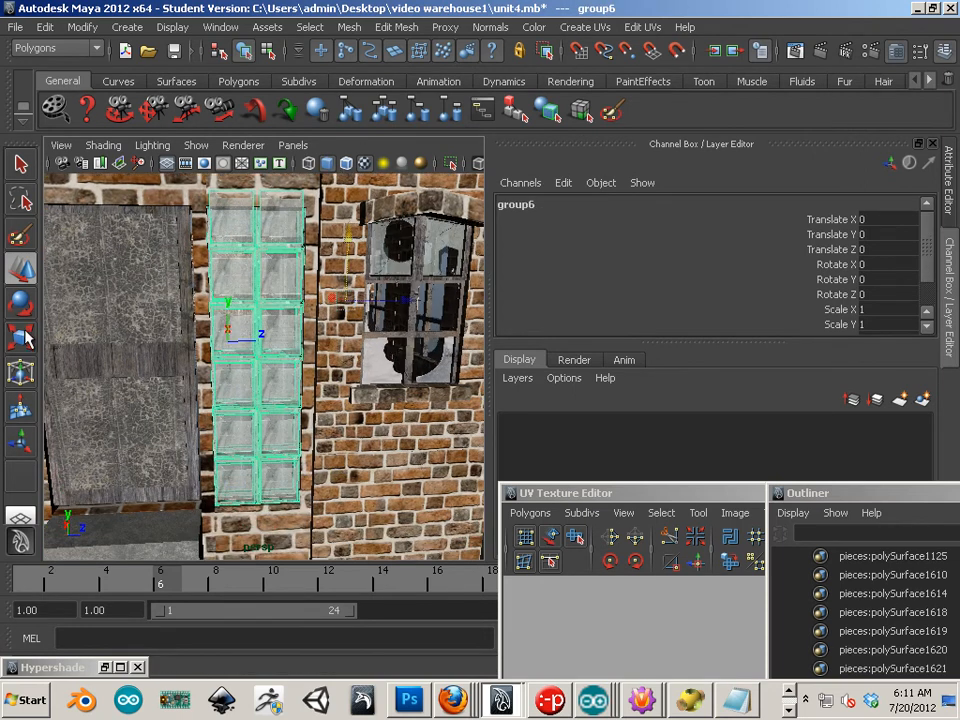
Step: Move the glass block group's pivot to its base and scale it to about 0.956 in Y to fit the opening's height
key(r)
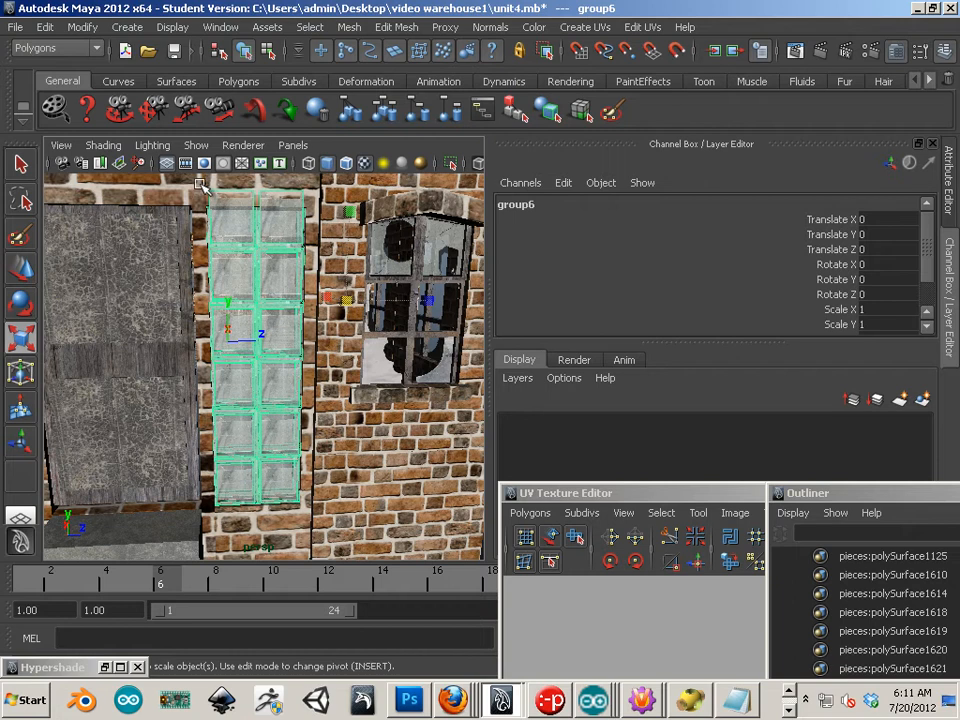
key(Insert)
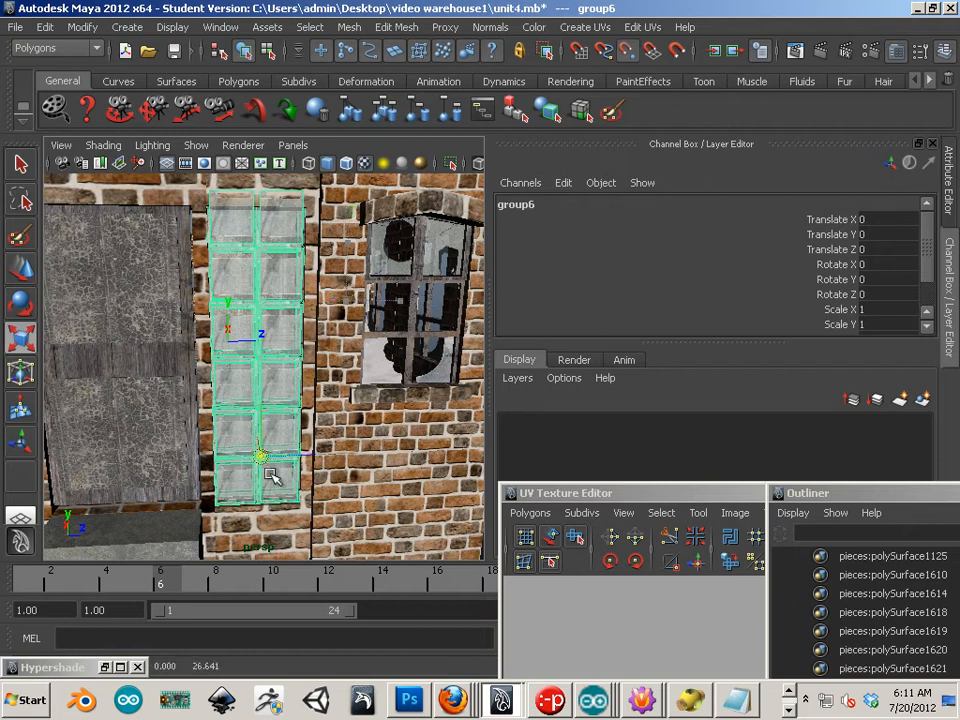
key(Insert)
drag(259, 420, 283, 449)
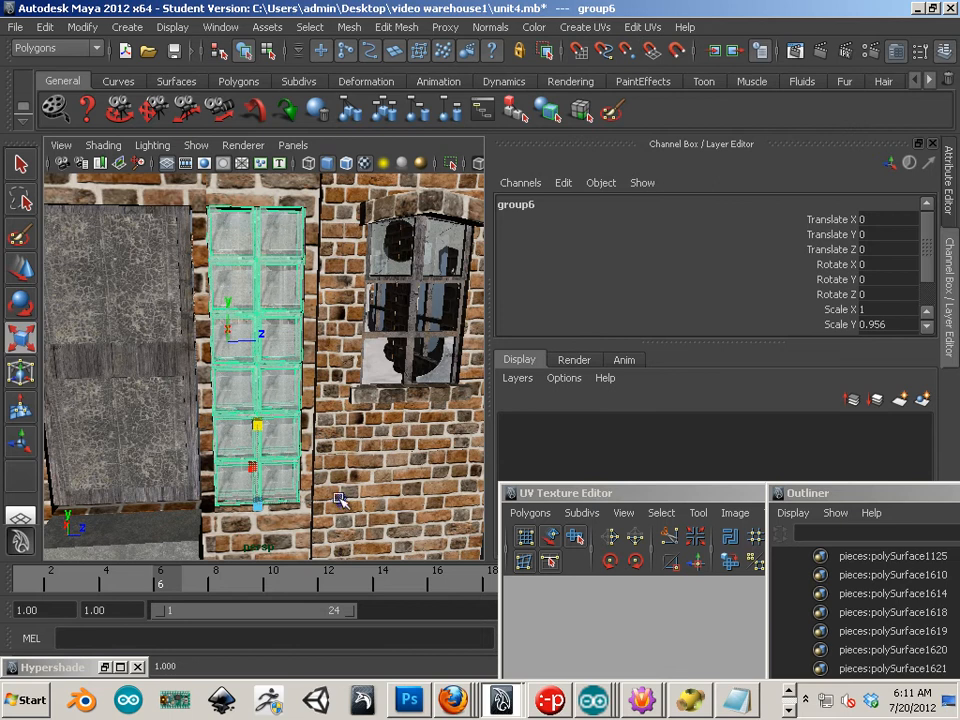
alt+middle_drag(398, 499, 354, 458)
scroll(343, 473, down, 3)
click(408, 469)
alt+drag(354, 458, 433, 458)
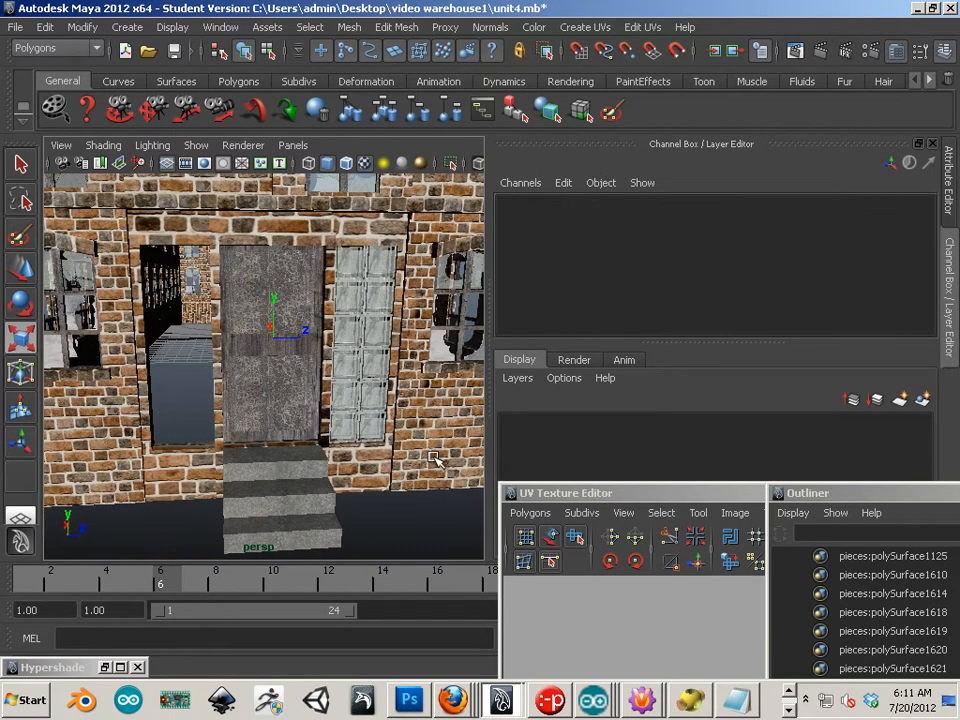
Step: Look through the Outliner for the group that holds the glass blocks in the narrow opening
click(368, 427)
click(369, 400)
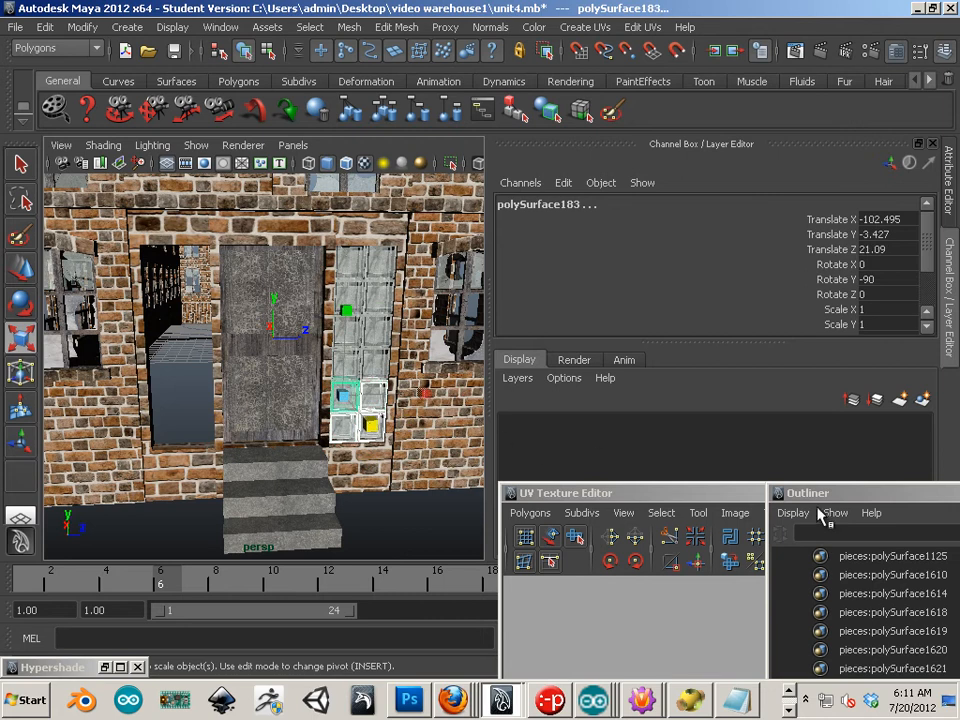
drag(820, 493, 609, 243)
scroll(703, 387, up, 15)
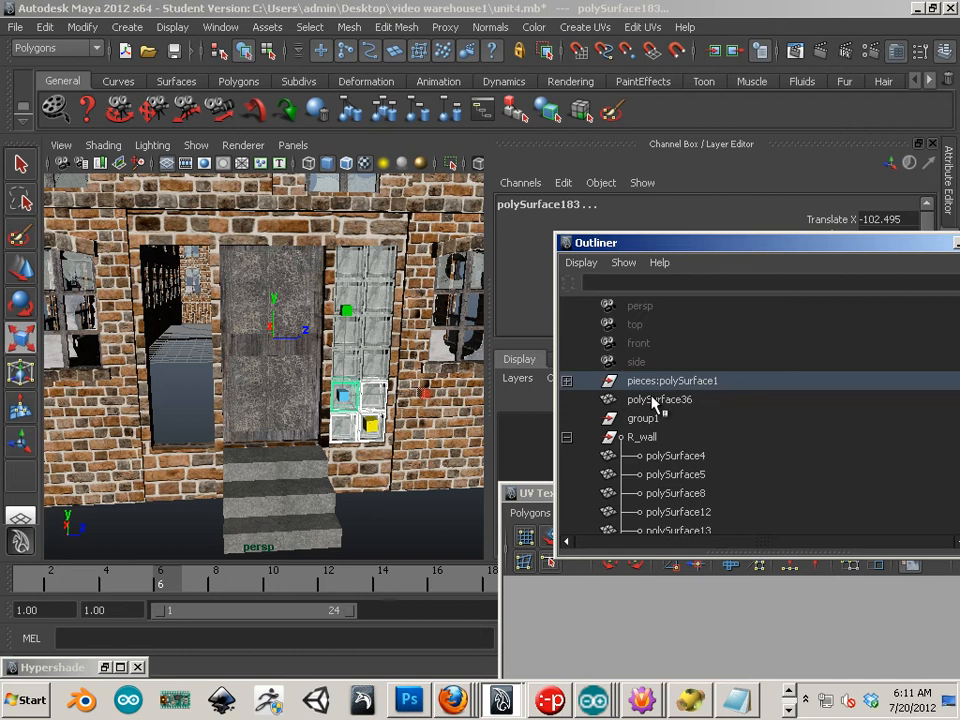
click(650, 422)
drag(698, 456, 673, 402)
click(370, 415)
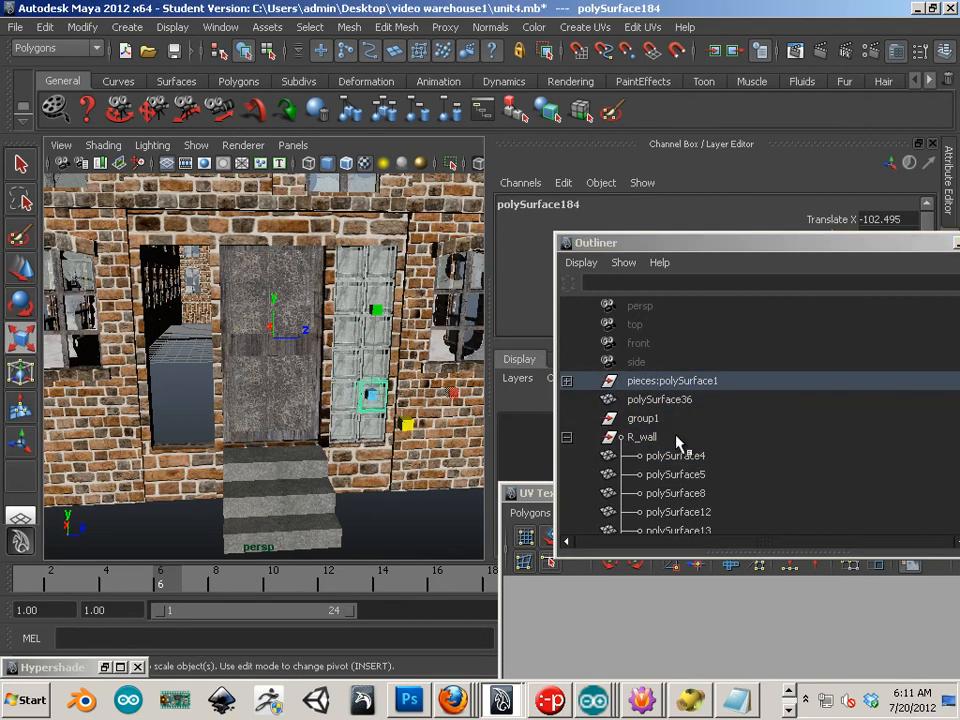
click(653, 388)
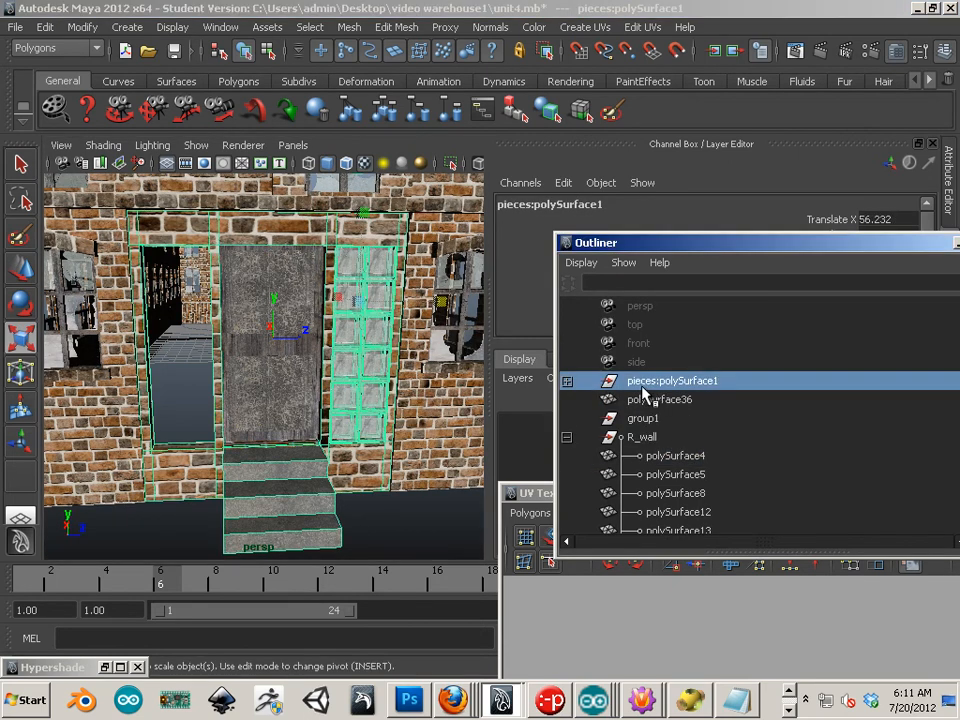
Step: Duplicate all twelve glass blocks and move the copies along Z into the empty opening on the other side of the door
click(376, 432)
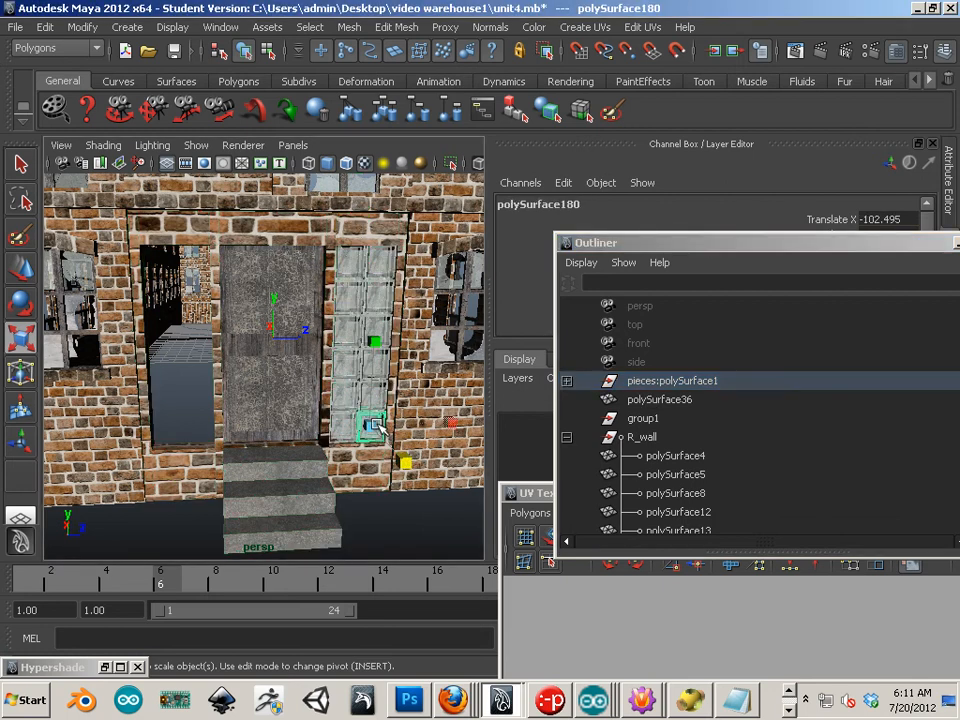
alt+right_drag(347, 425, 370, 434)
shift+click(324, 419)
shift+click(362, 383)
shift+click(338, 388)
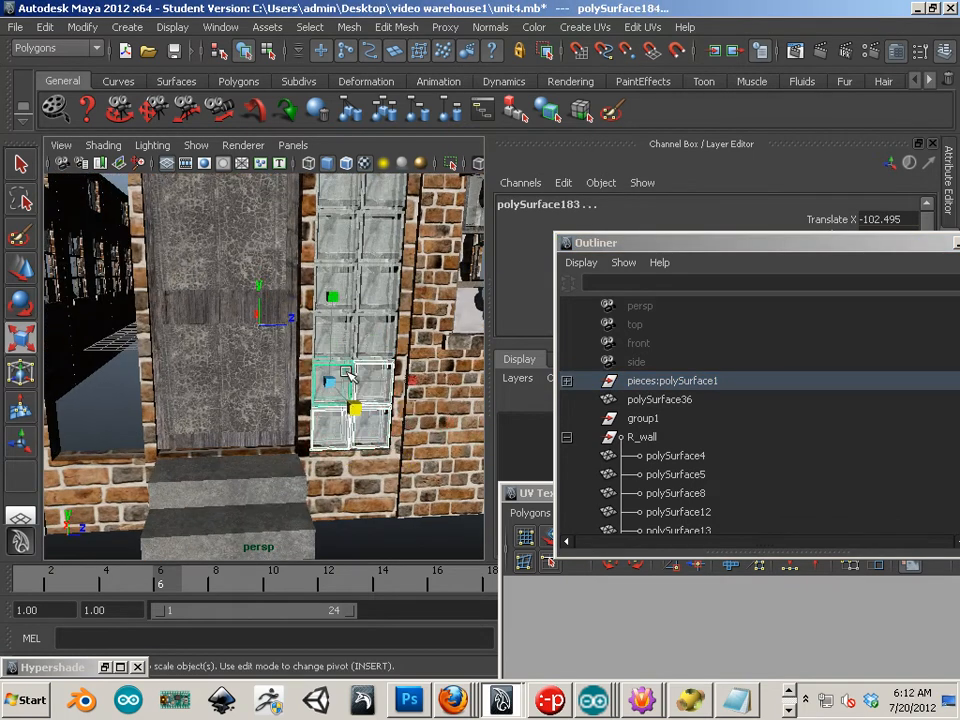
shift+click(369, 340)
shift+click(328, 338)
shift+click(341, 296)
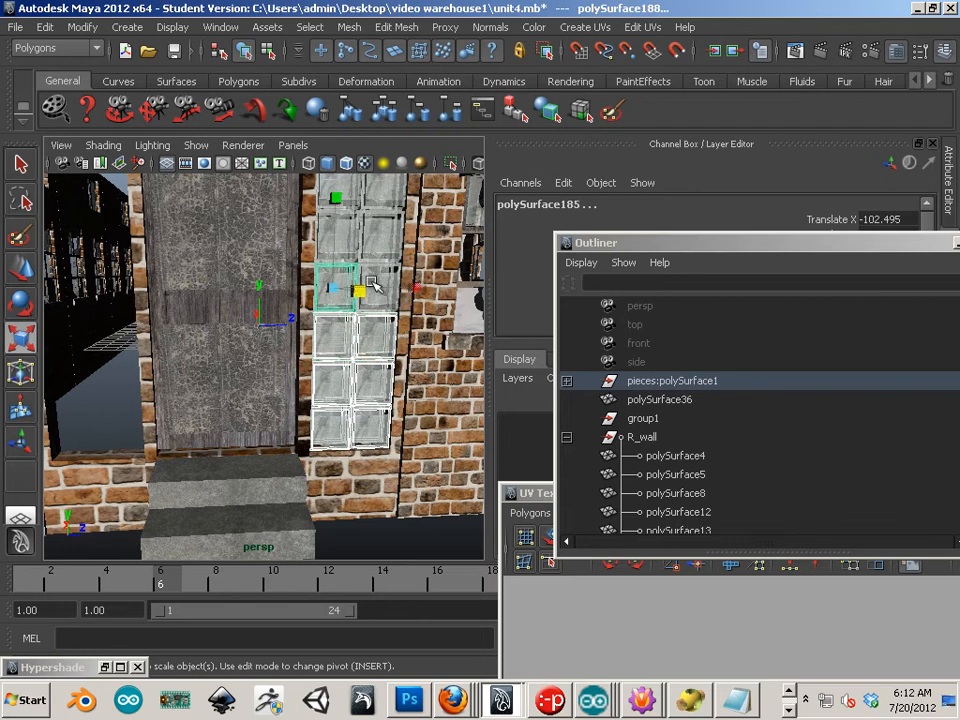
shift+click(383, 285)
shift+click(392, 245)
shift+click(338, 237)
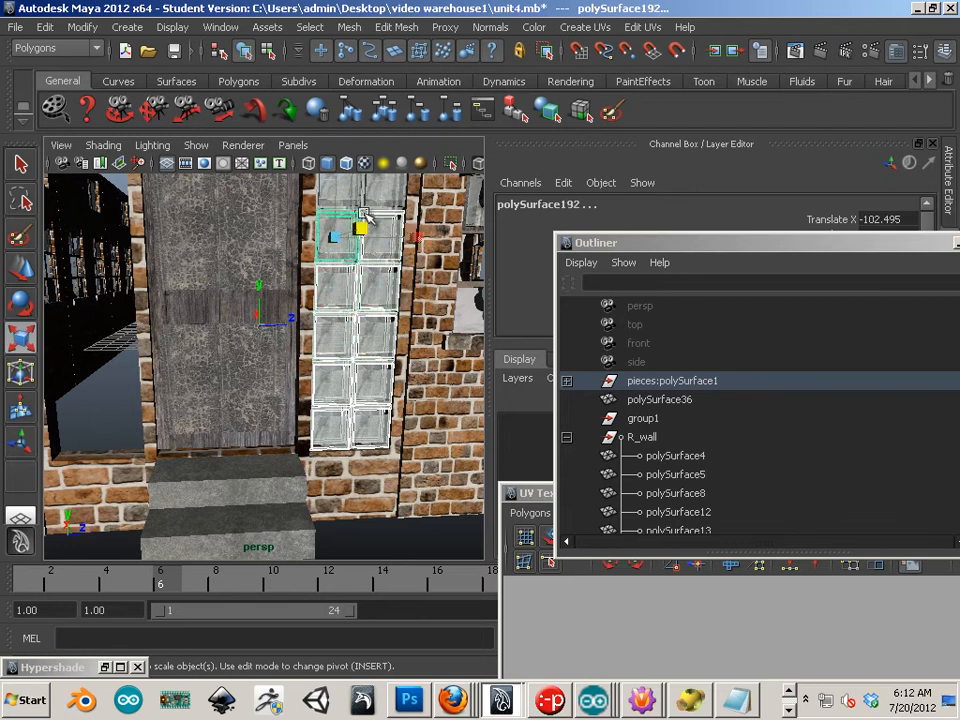
alt+middle_drag(366, 215, 365, 281)
shift+click(369, 303)
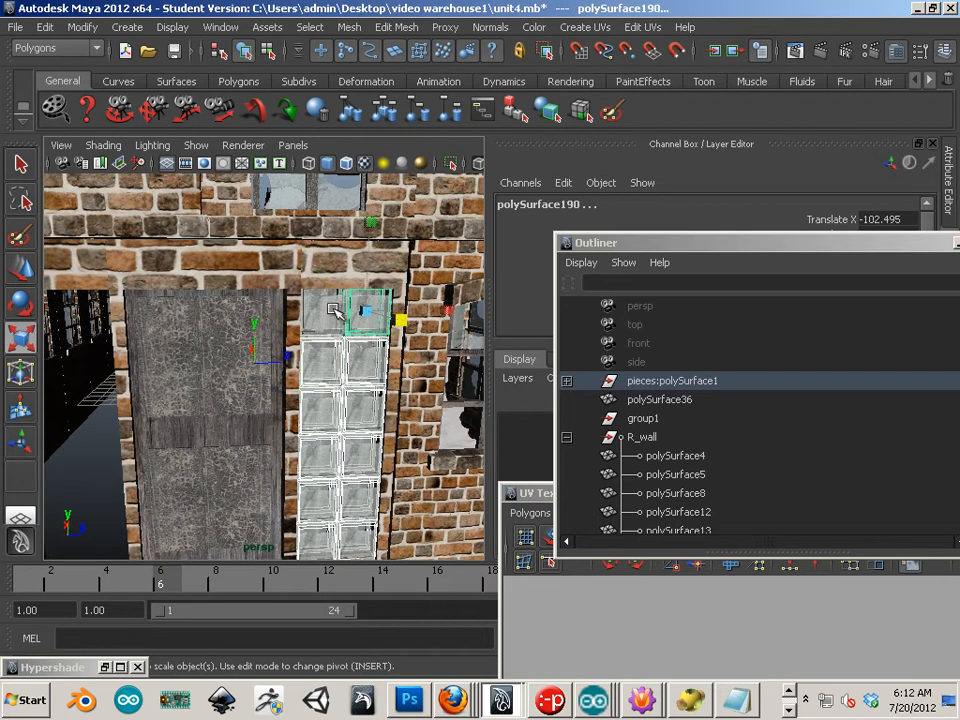
shift+click(335, 311)
alt+right_drag(418, 366, 195, 332)
click(33, 278)
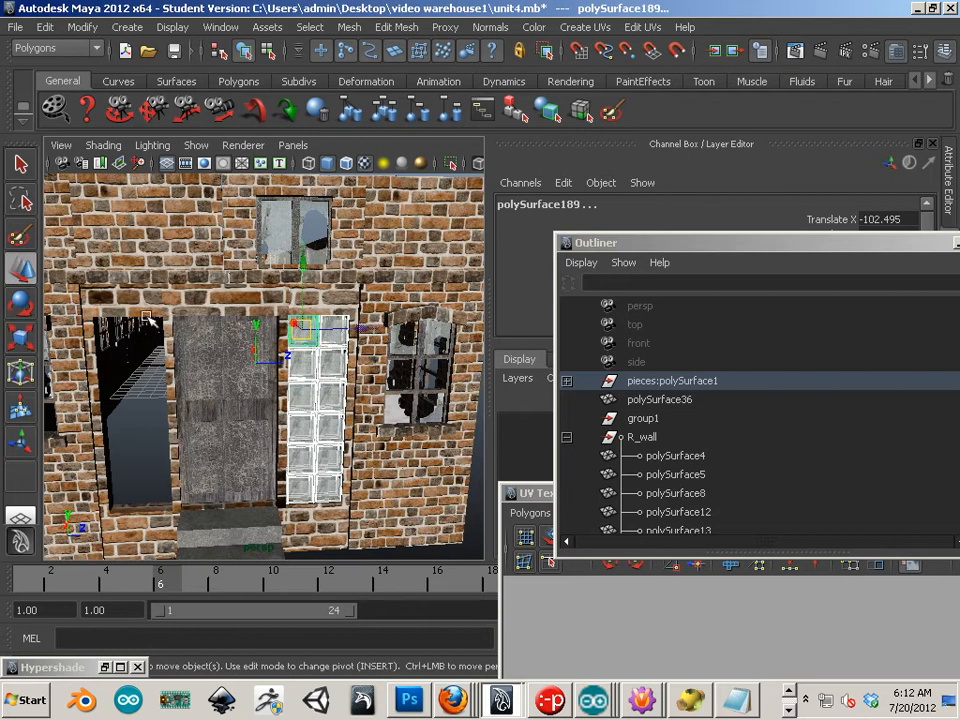
key(ctrl+d)
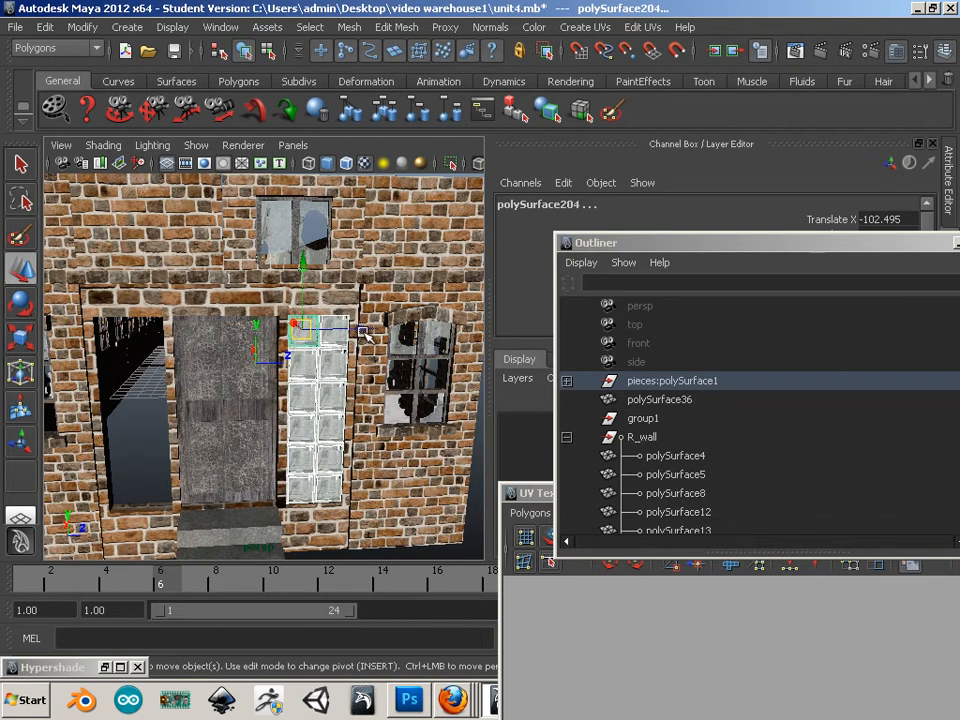
drag(365, 335, 180, 334)
alt+right_drag(180, 334, 240, 365)
alt+drag(240, 365, 215, 299)
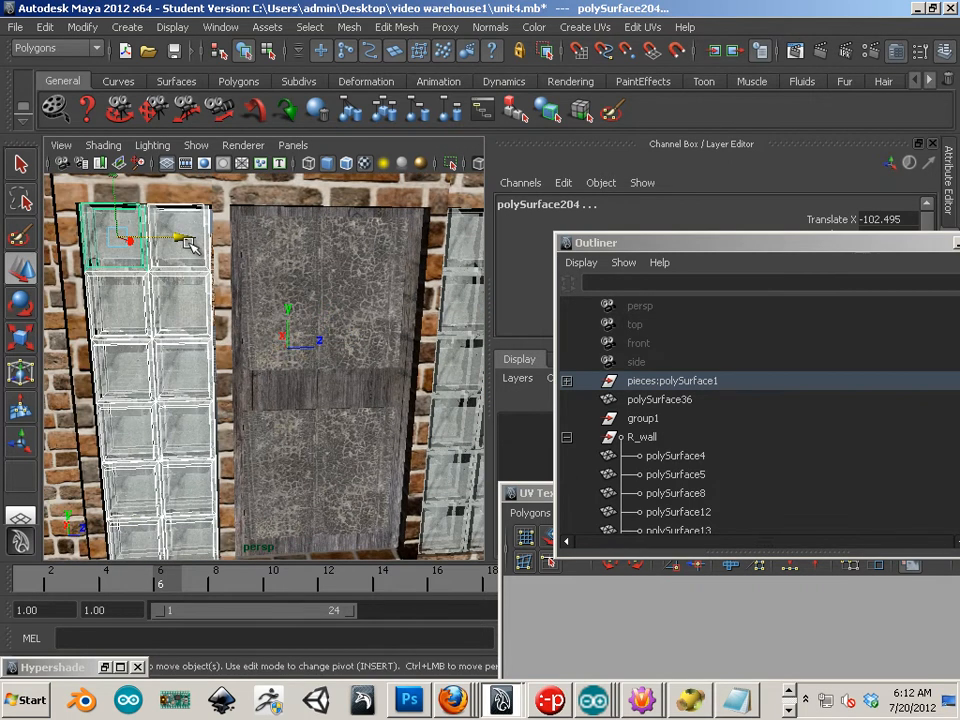
drag(188, 242, 190, 244)
Step: Group the twelve copied glass blocks
key(r)
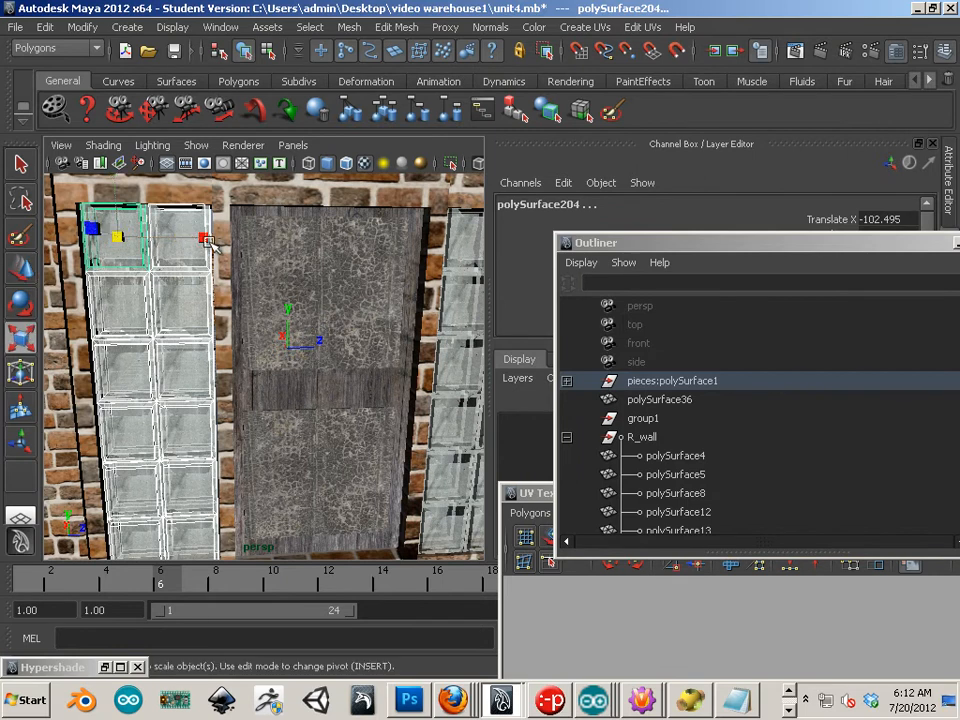
alt+middle_drag(321, 364, 290, 368)
alt+right_drag(290, 368, 270, 359)
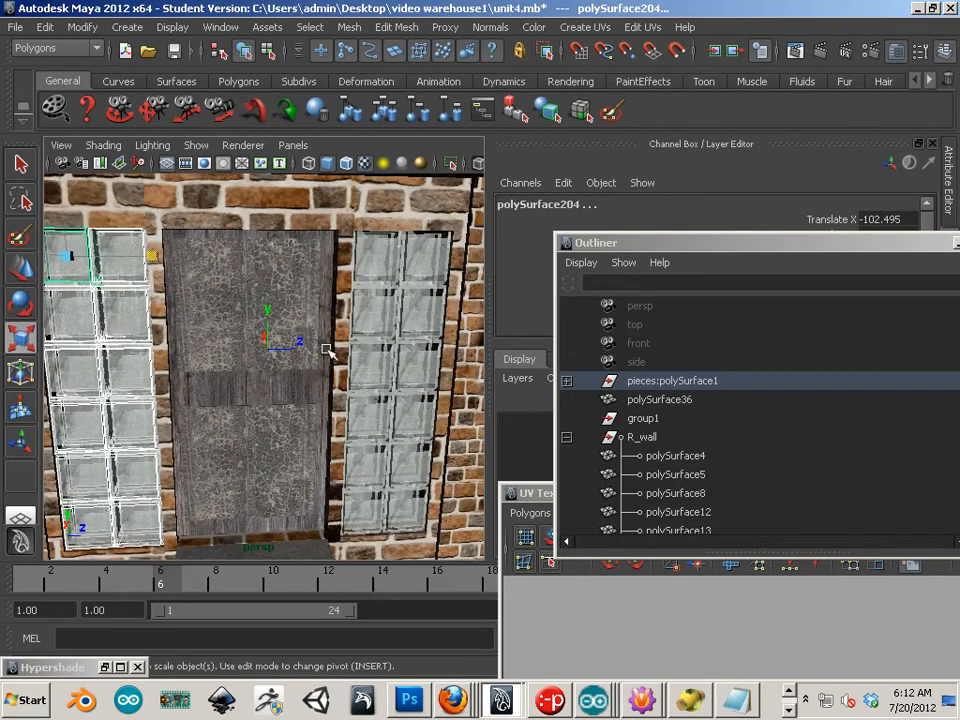
click(428, 265)
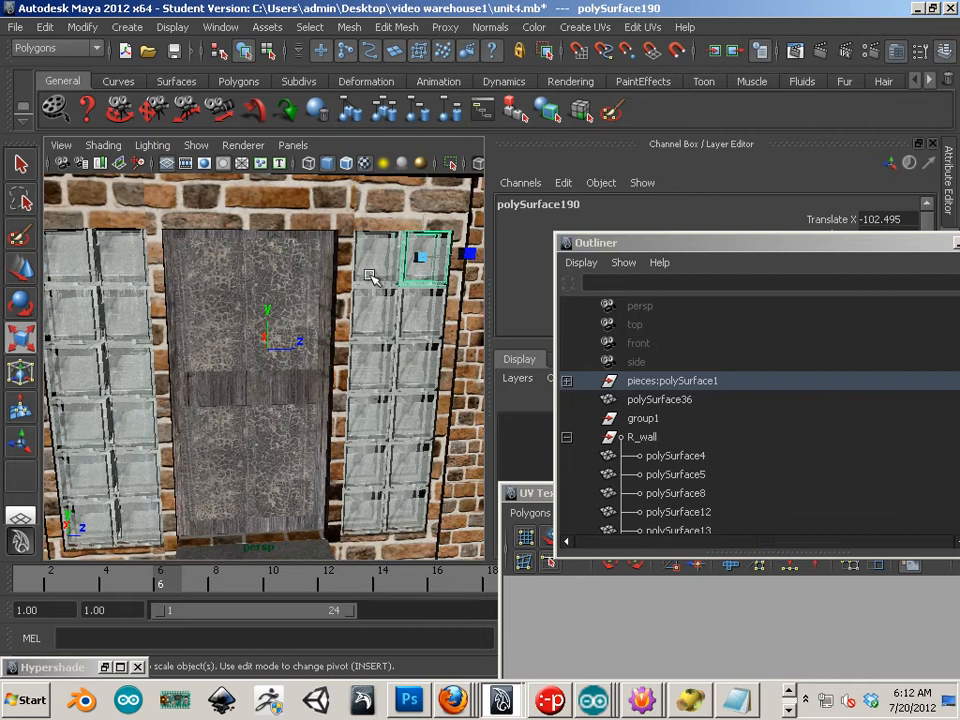
key(ctrl+z)
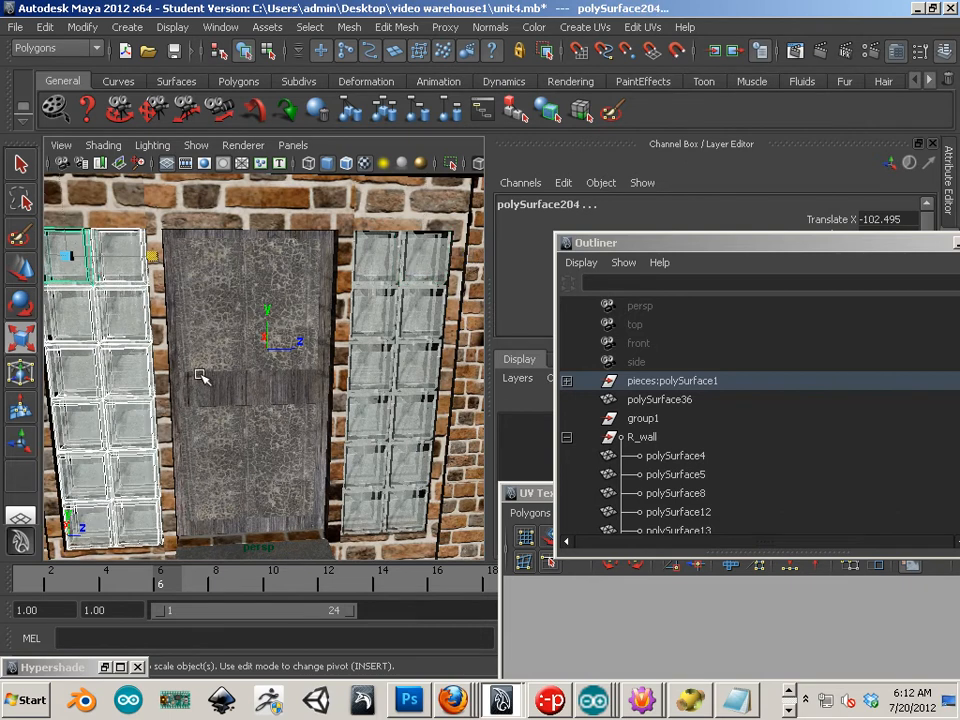
click(351, 117)
alt+middle_drag(142, 358, 187, 355)
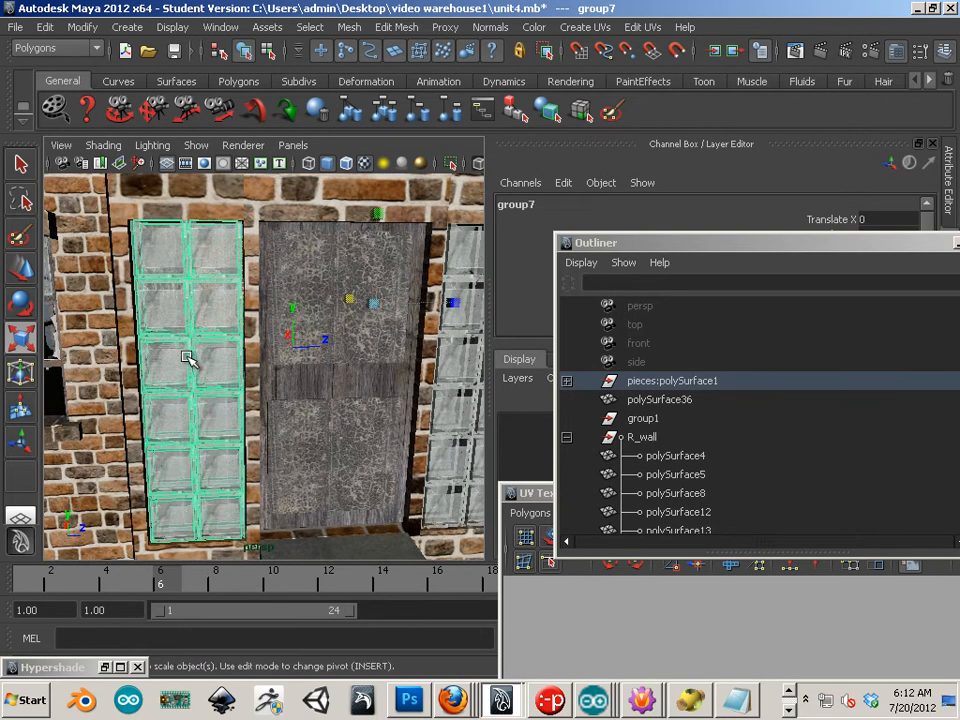
Step: Move the copied group's pivot to its centre and scale the group to about 1.062 in Z to fit the opening's width
click(22, 271)
key(Insert)
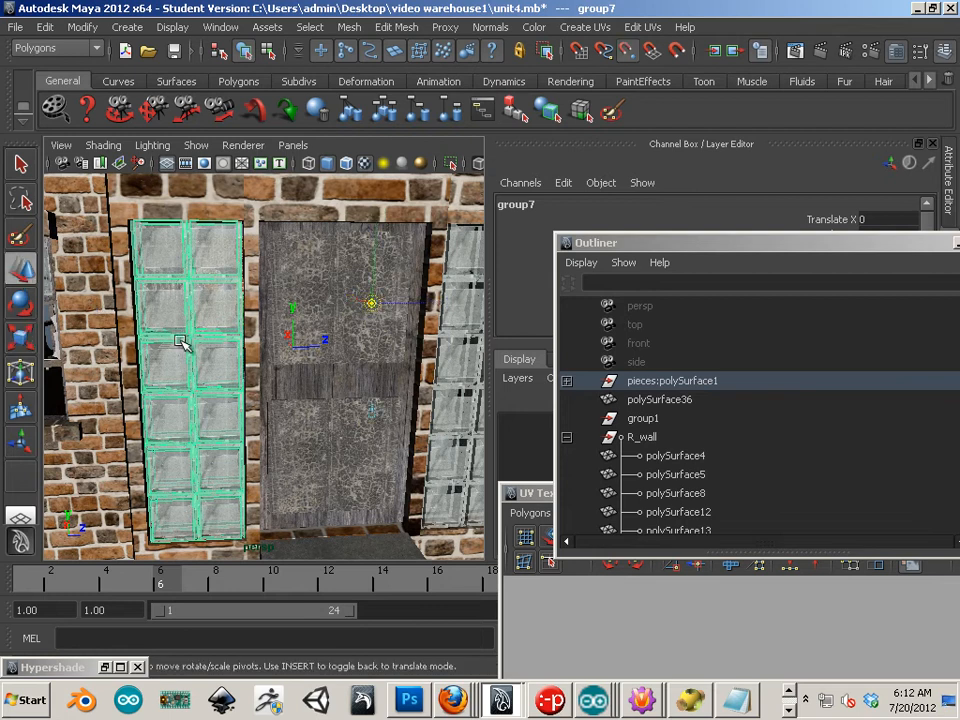
drag(361, 314, 187, 355)
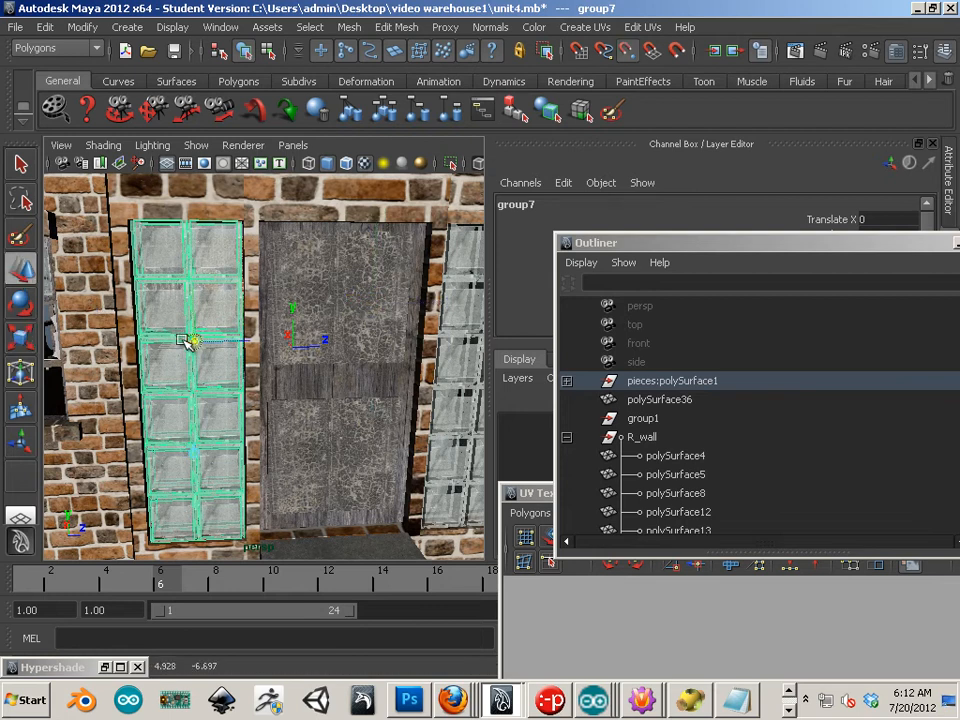
key(Insert)
key(r)
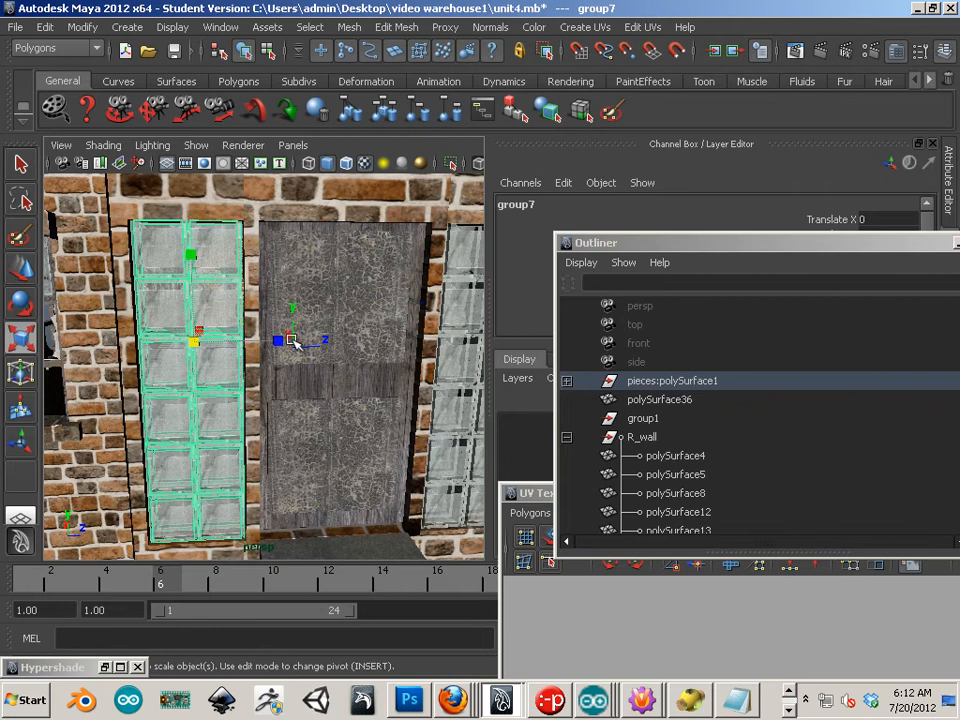
drag(293, 339, 283, 341)
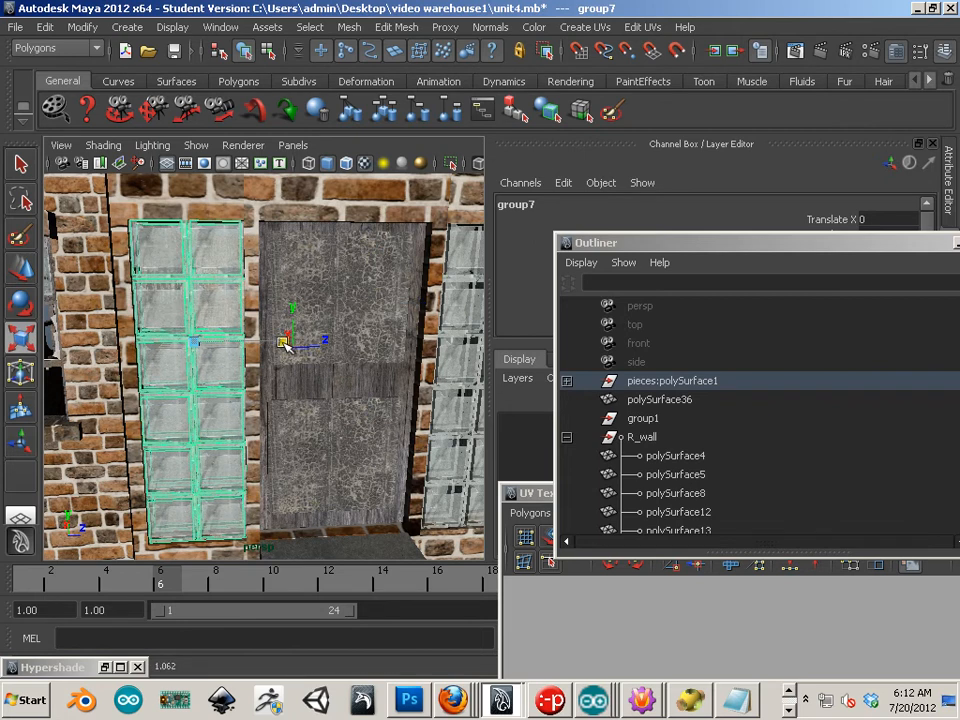
Step: Select the twelve original glass blocks on the other side of the door and group them
alt+middle_drag(317, 381, 204, 360)
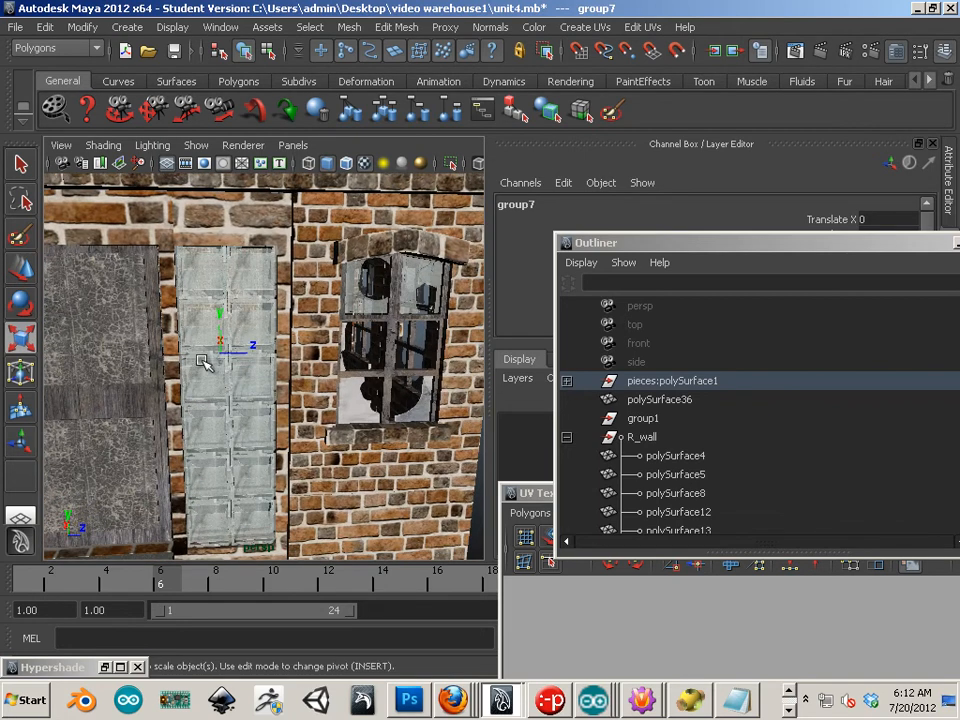
click(253, 262)
shift+click(194, 279)
shift+click(203, 331)
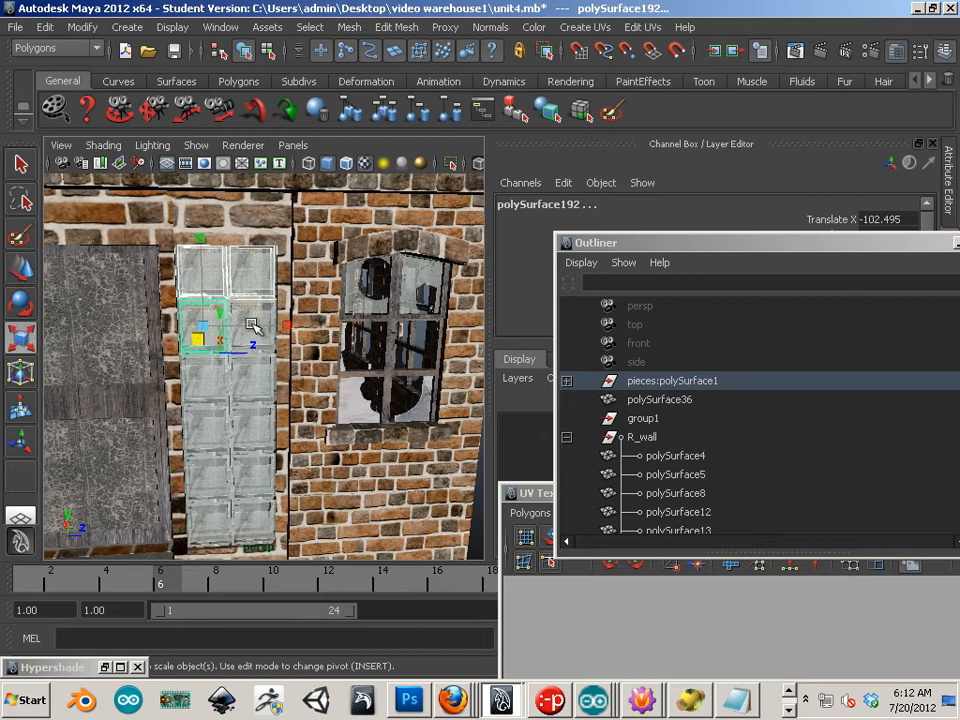
shift+click(253, 326)
shift+click(257, 389)
shift+click(205, 388)
shift+click(215, 431)
shift+click(251, 429)
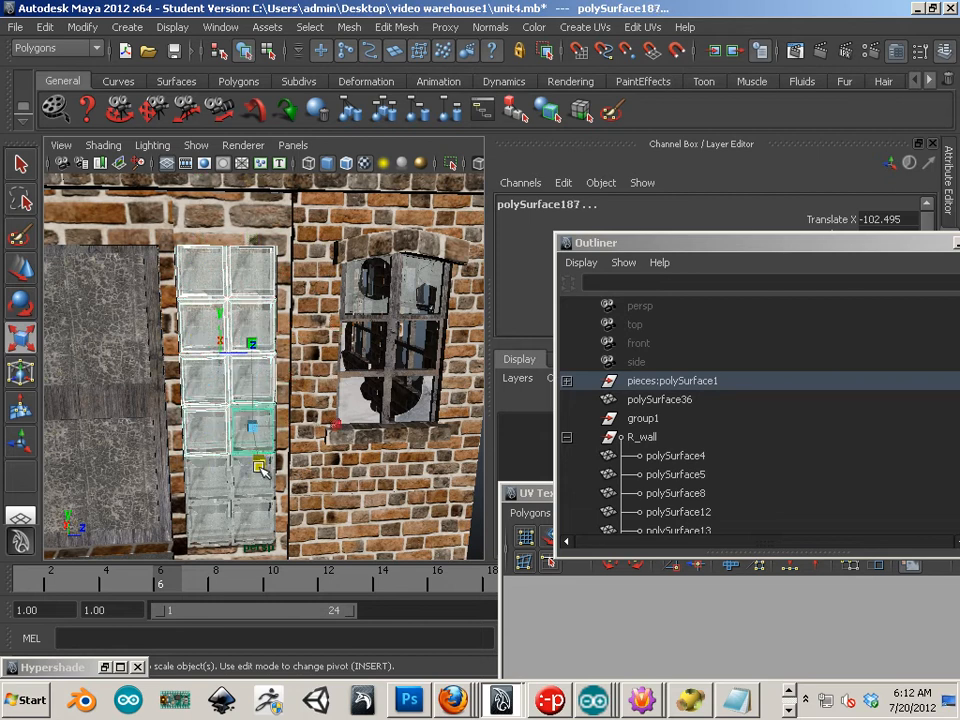
shift+click(253, 473)
shift+click(209, 482)
shift+click(214, 527)
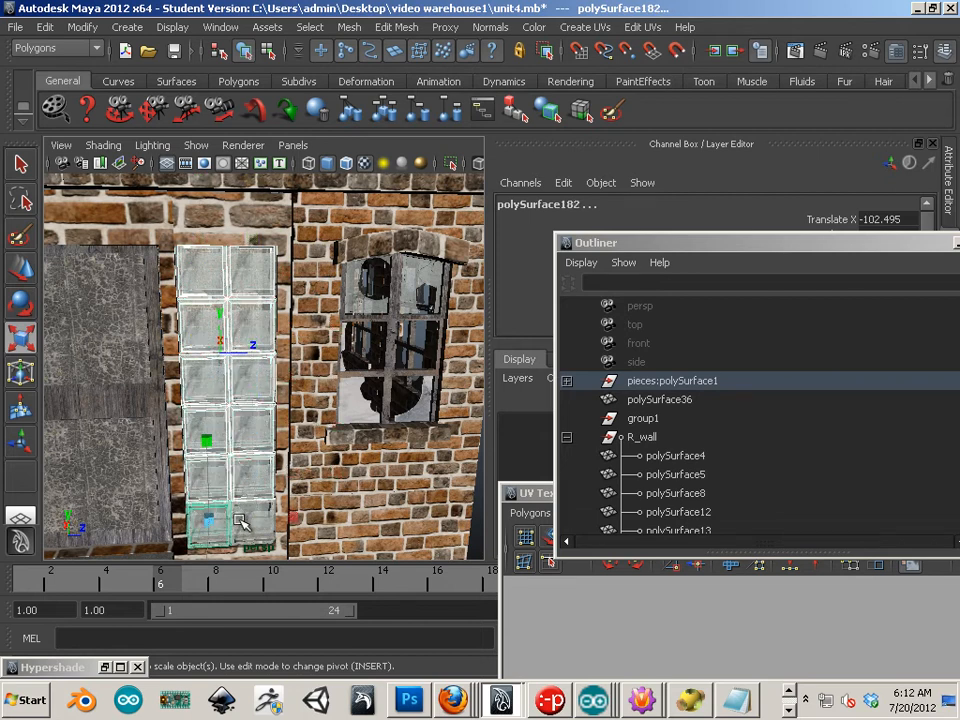
shift+click(256, 515)
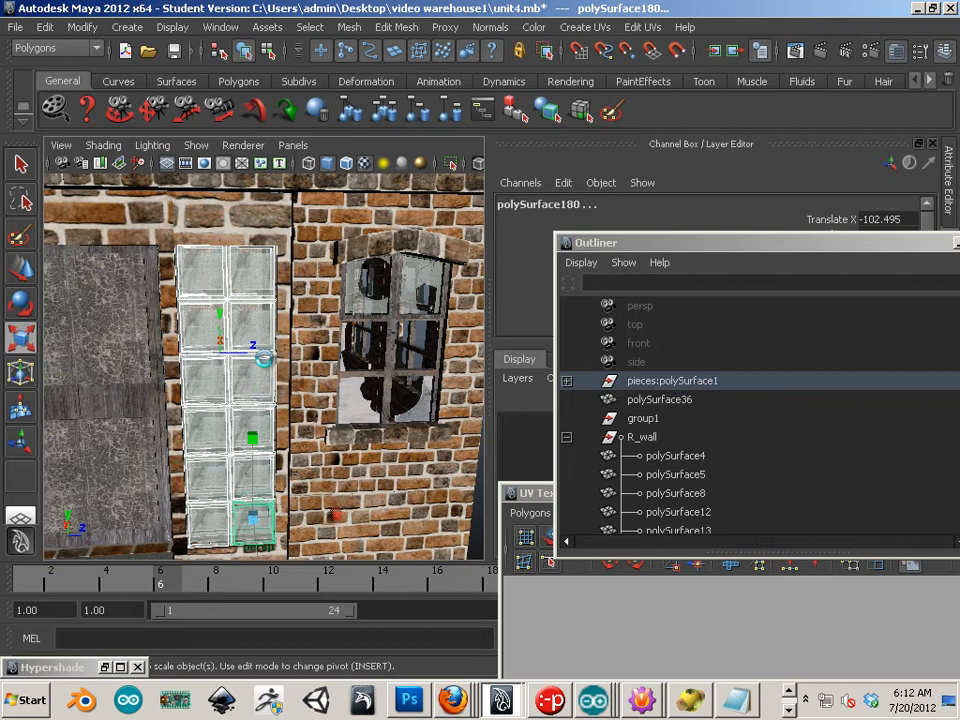
key(ctrl+g)
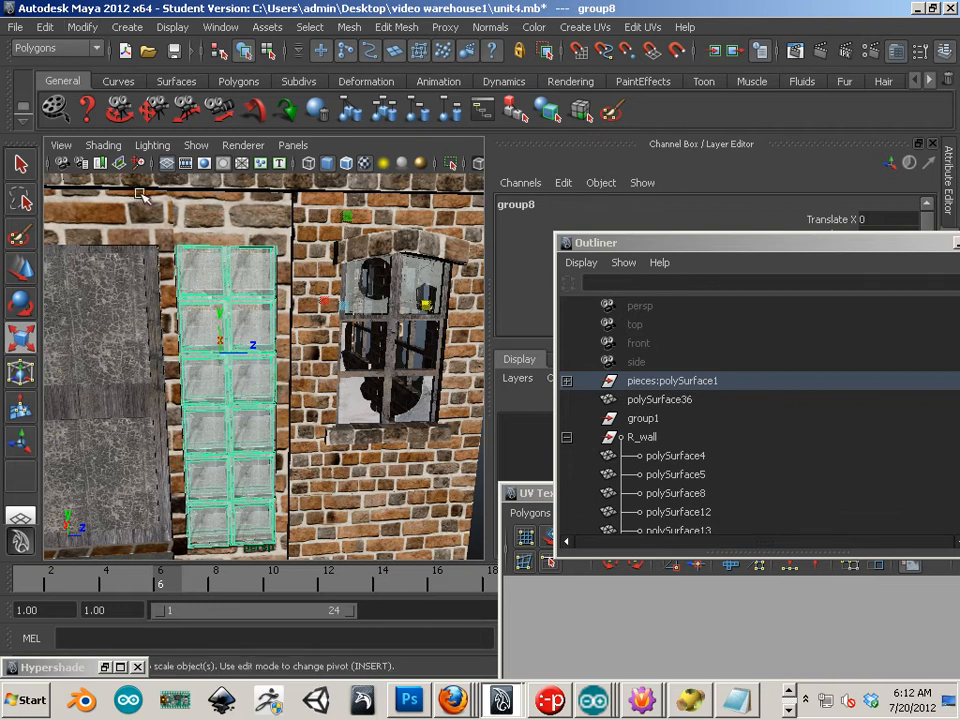
Step: Move the original block group's pivot to its centre, scale the group in Z to fit its opening, and deselect it
key(Insert)
drag(338, 312, 231, 360)
key(Insert)
drag(307, 355, 128, 238)
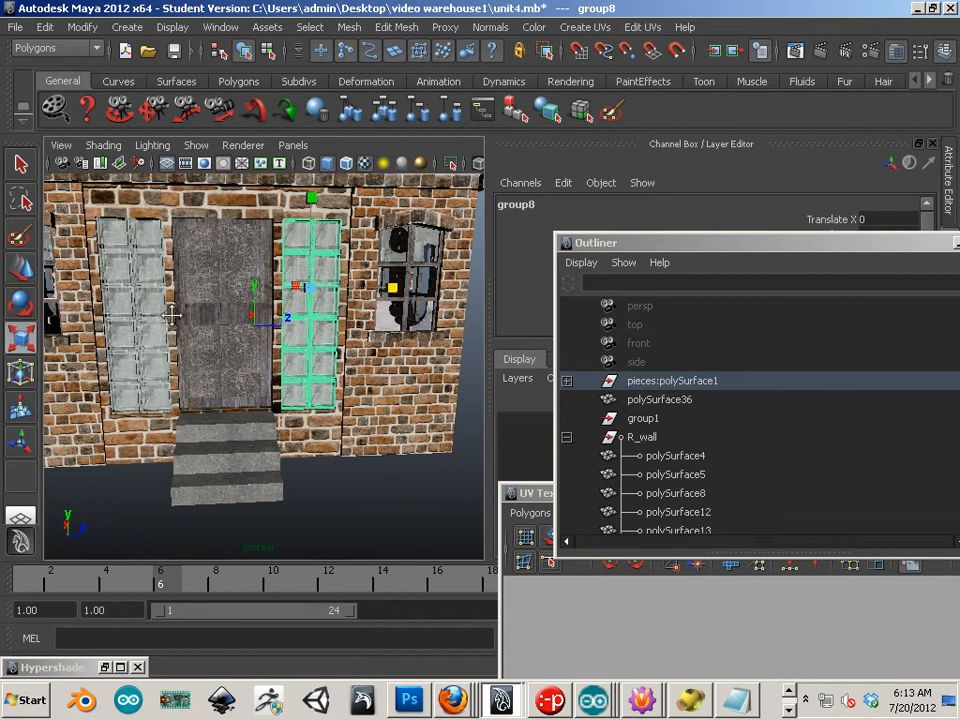
click(305, 500)
Step: Select the brick wall section surrounding the entrance and open the Hypershade to show the scene's textures
scroll(318, 465, up, 5)
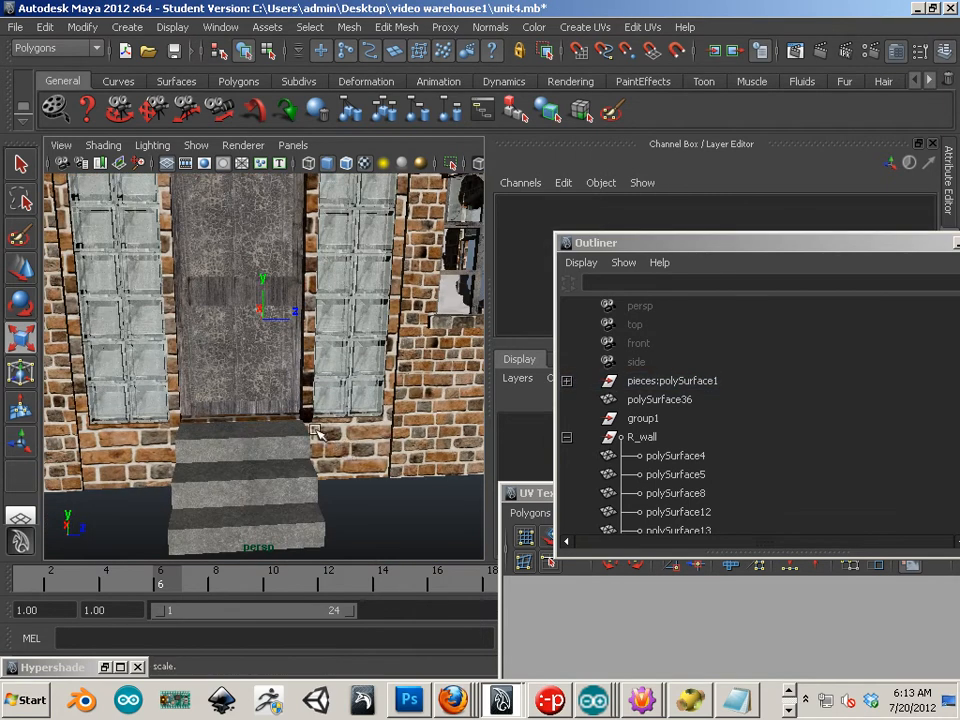
click(316, 432)
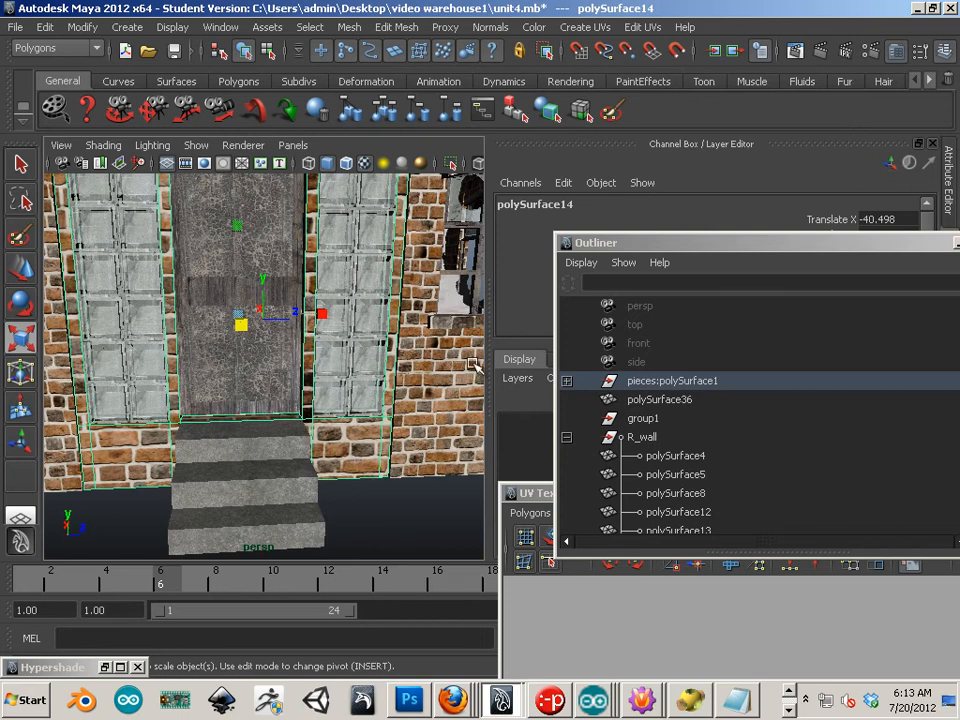
click(222, 28)
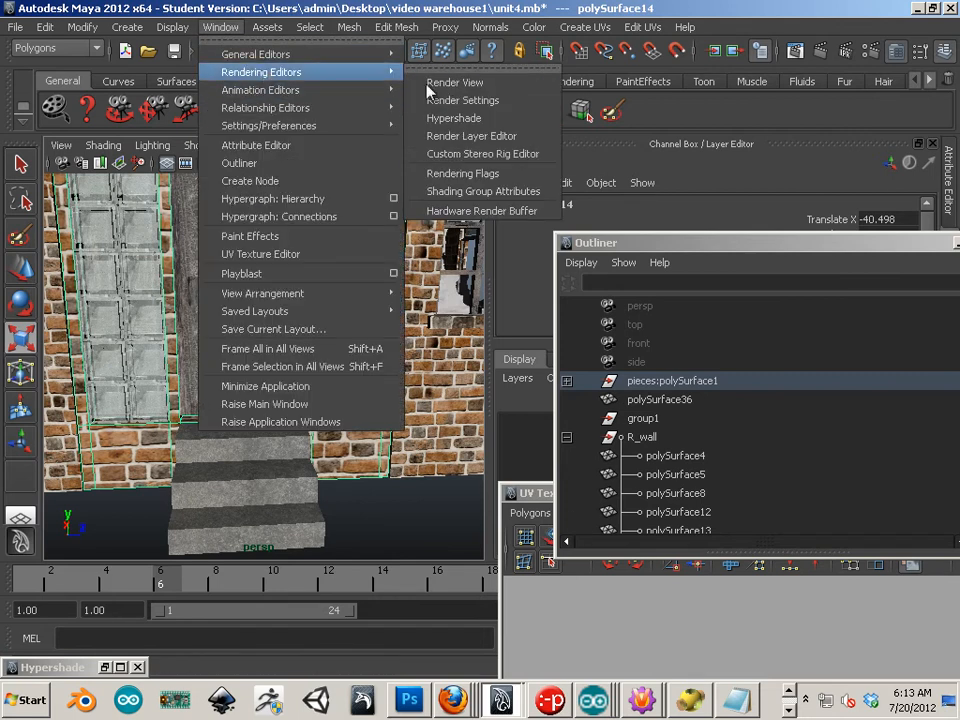
mouse_move(330, 90)
mouse_move(300, 72)
click(455, 117)
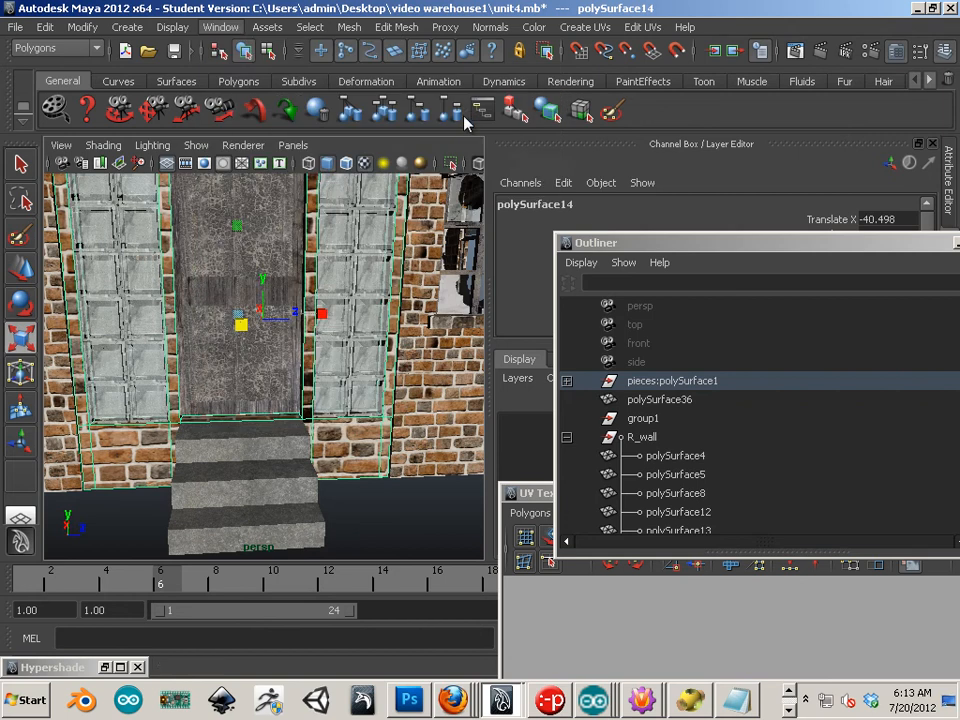
drag(719, 150, 333, 392)
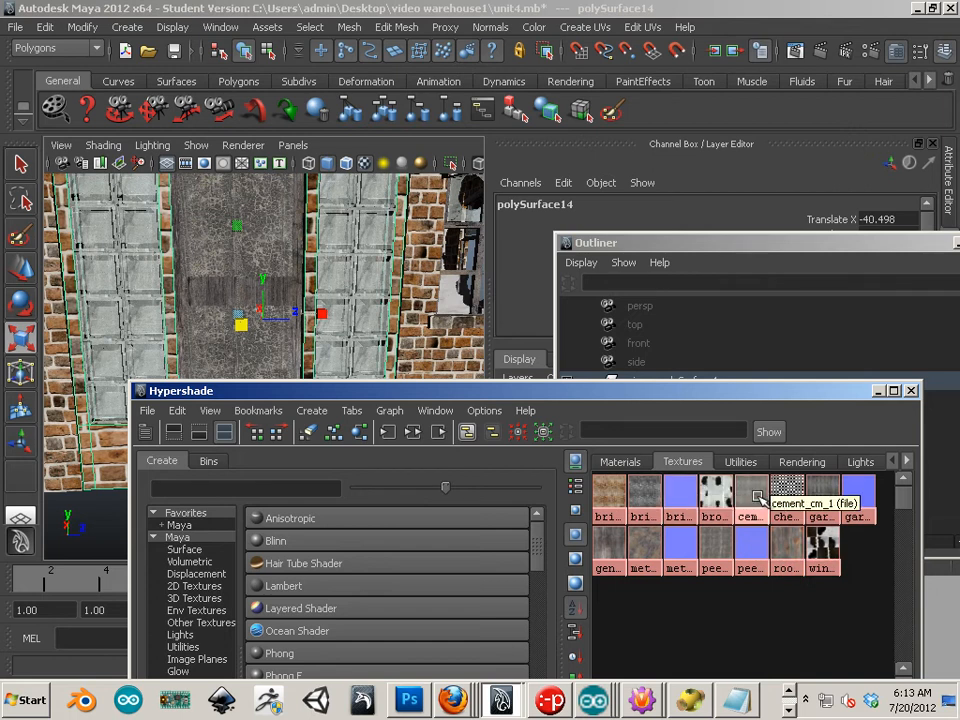
Step: Try applying the cement_cm_1 texture to the brick wall section around the entrance, and undo the change
middle_drag(748, 497, 108, 458)
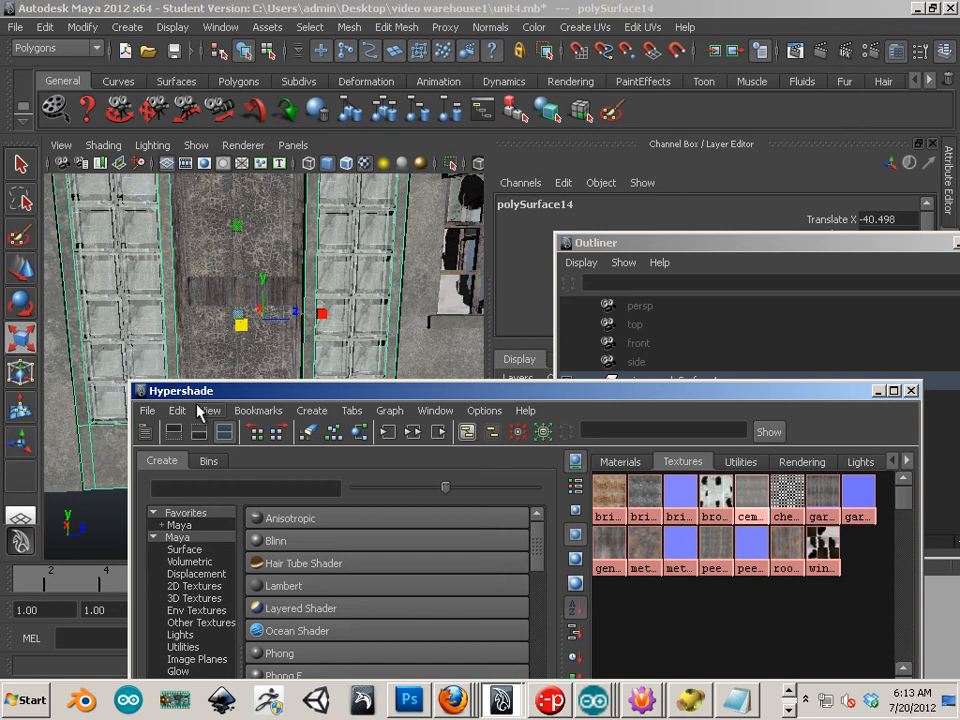
key(ctrl+z)
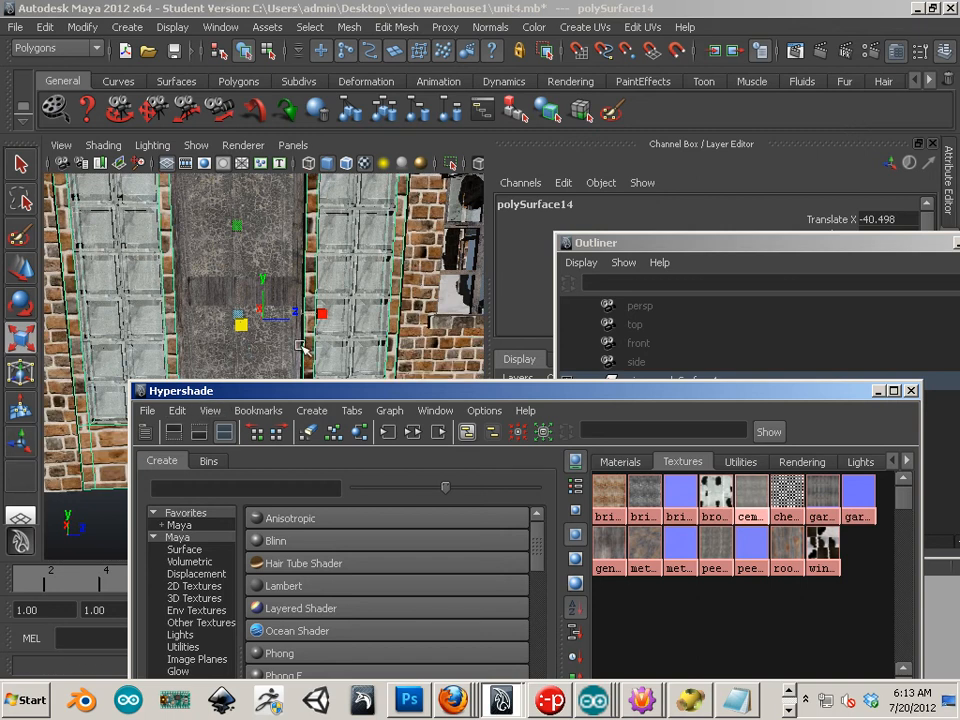
Step: Assign the cement material to the wall section around the entrance, deselect it, and move the Hypershade clear of the viewport
click(109, 464)
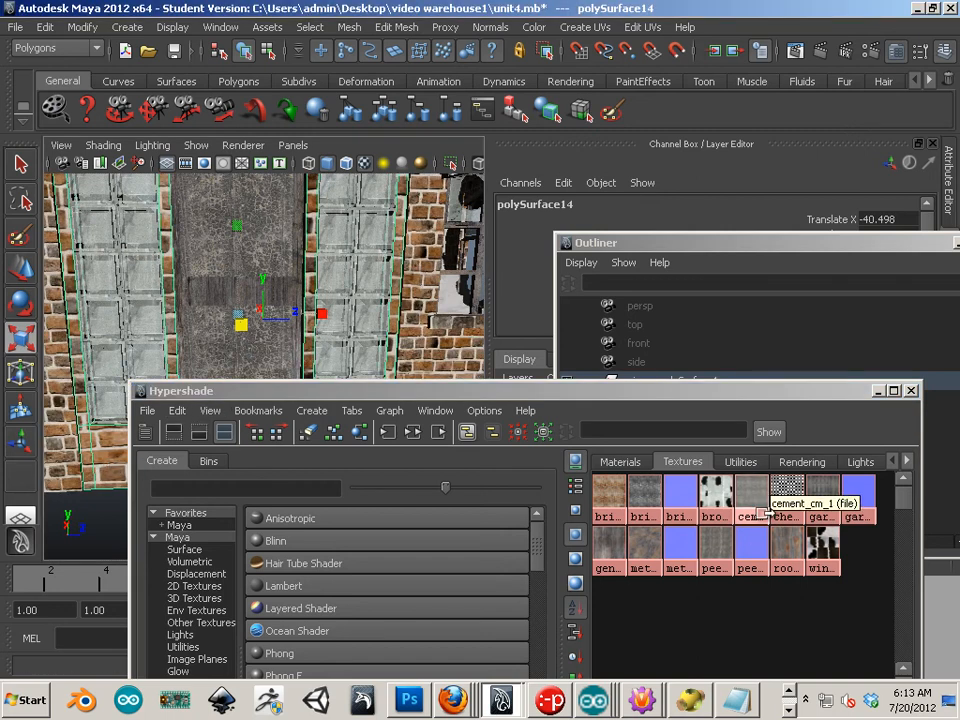
click(620, 461)
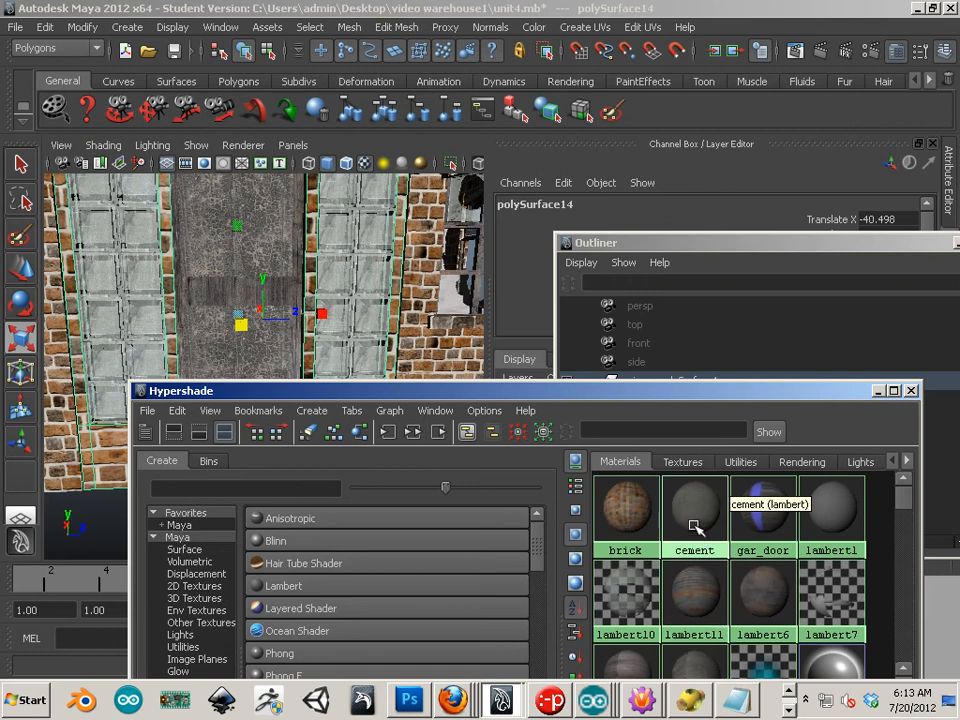
right_drag(686, 512, 696, 438)
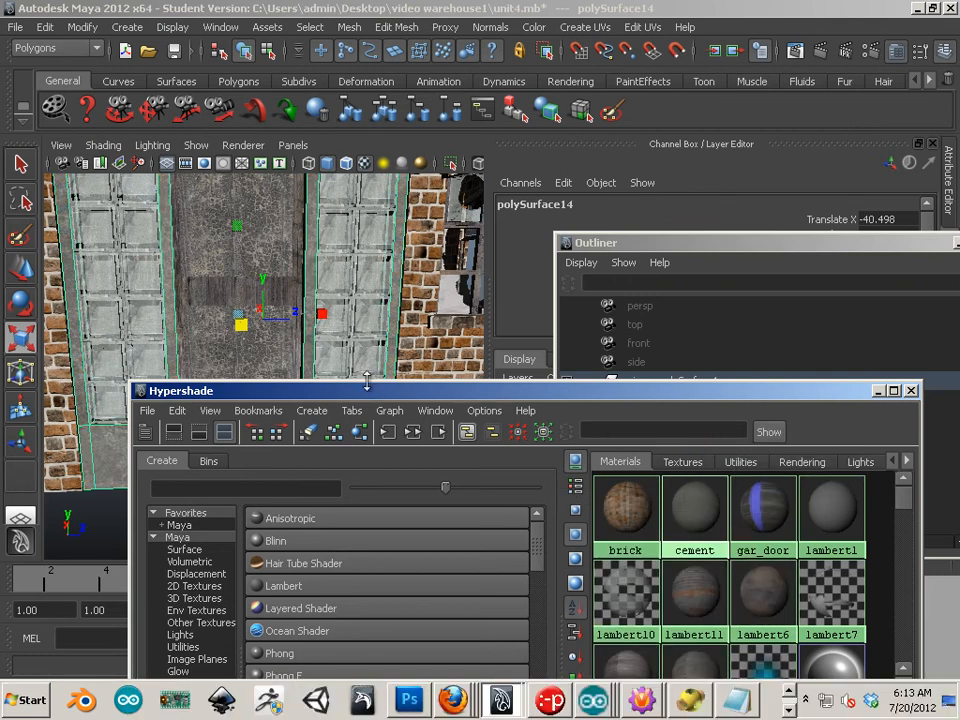
drag(361, 391, 615, 326)
alt+right_drag(342, 472, 285, 459)
alt+drag(285, 459, 261, 467)
click(289, 497)
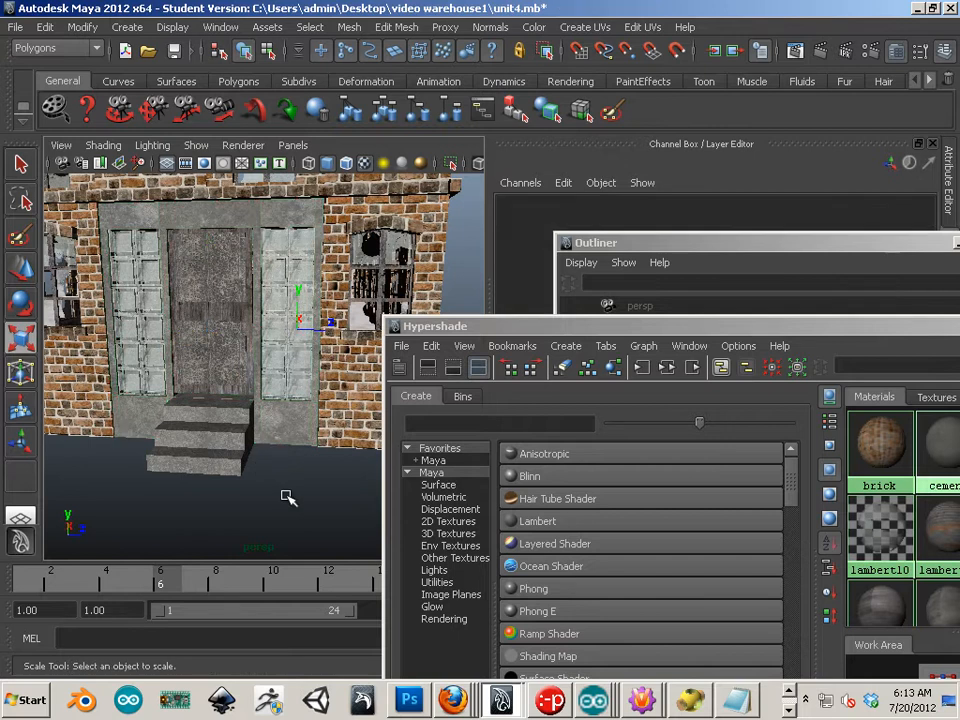
alt+drag(295, 504, 320, 491)
drag(498, 327, 918, 448)
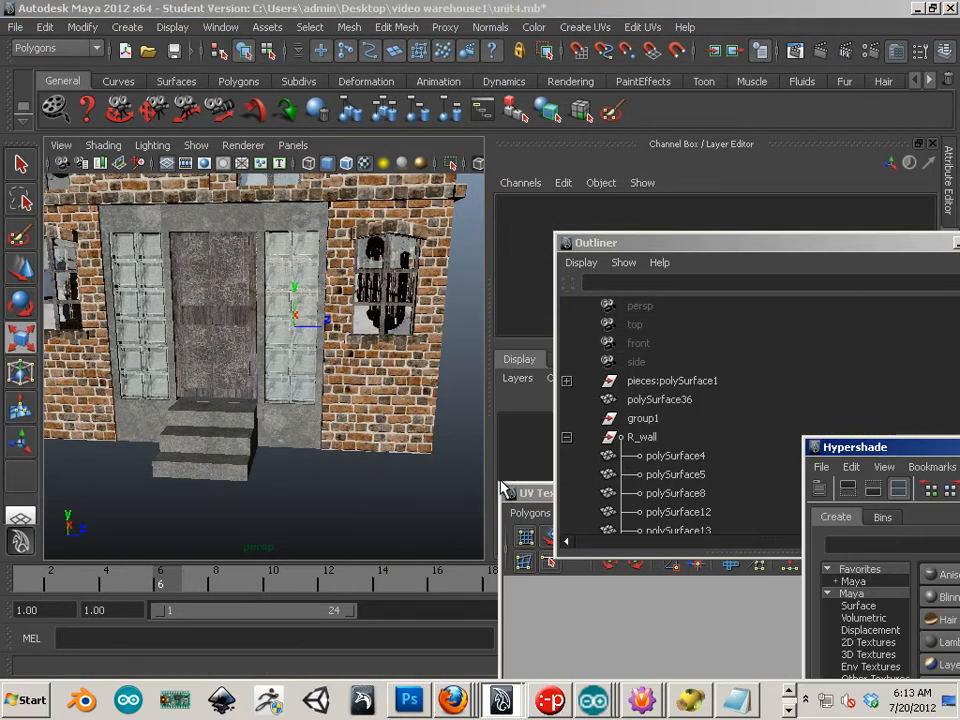
Step: Select the small brick trim piece on the side wall beside the building's corner and duplicate it in place
alt+right_drag(432, 480, 391, 480)
alt+drag(391, 480, 244, 467)
alt+right_drag(244, 467, 238, 430)
alt+middle_drag(285, 422, 335, 448)
alt+drag(361, 448, 622, 436)
alt+right_drag(392, 412, 300, 384)
alt+drag(404, 401, 346, 401)
alt+right_drag(351, 399, 366, 409)
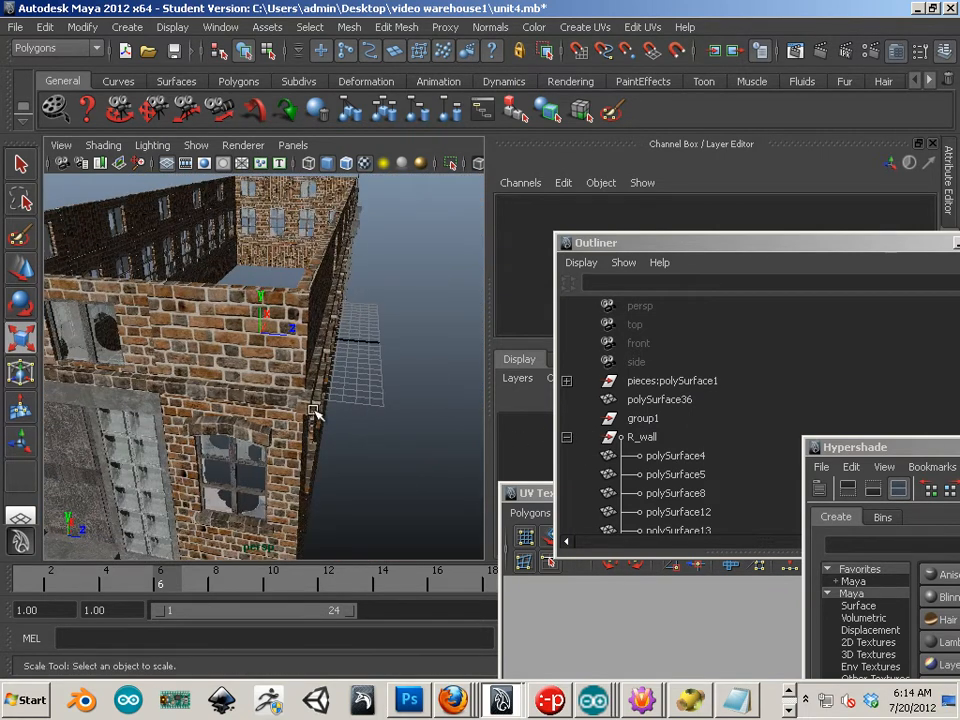
alt+drag(370, 457, 203, 401)
click(194, 373)
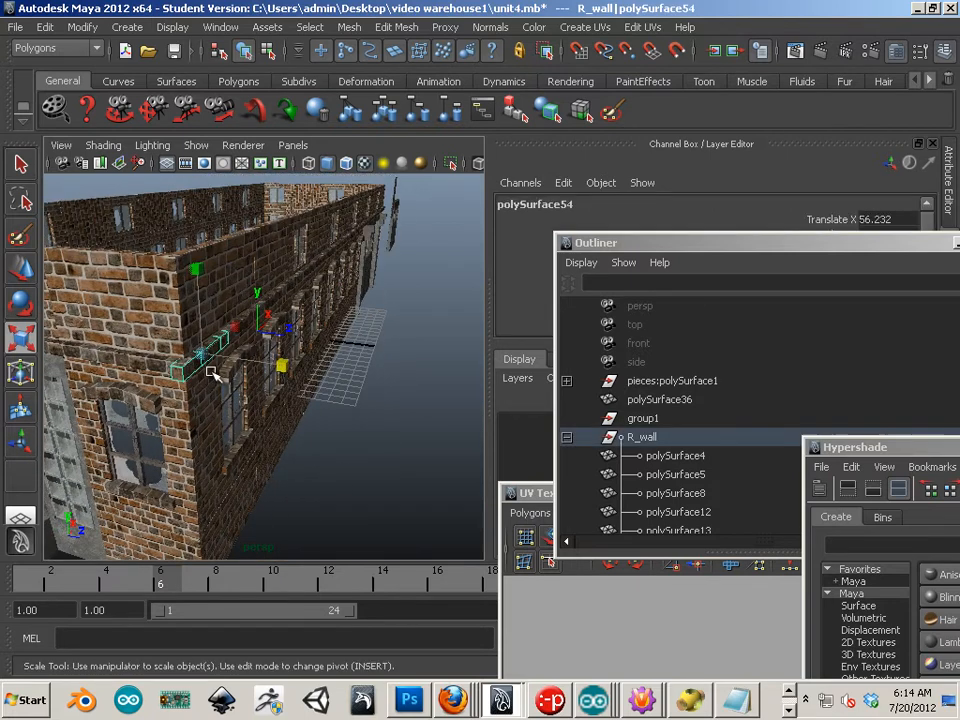
key(ctrl+d)
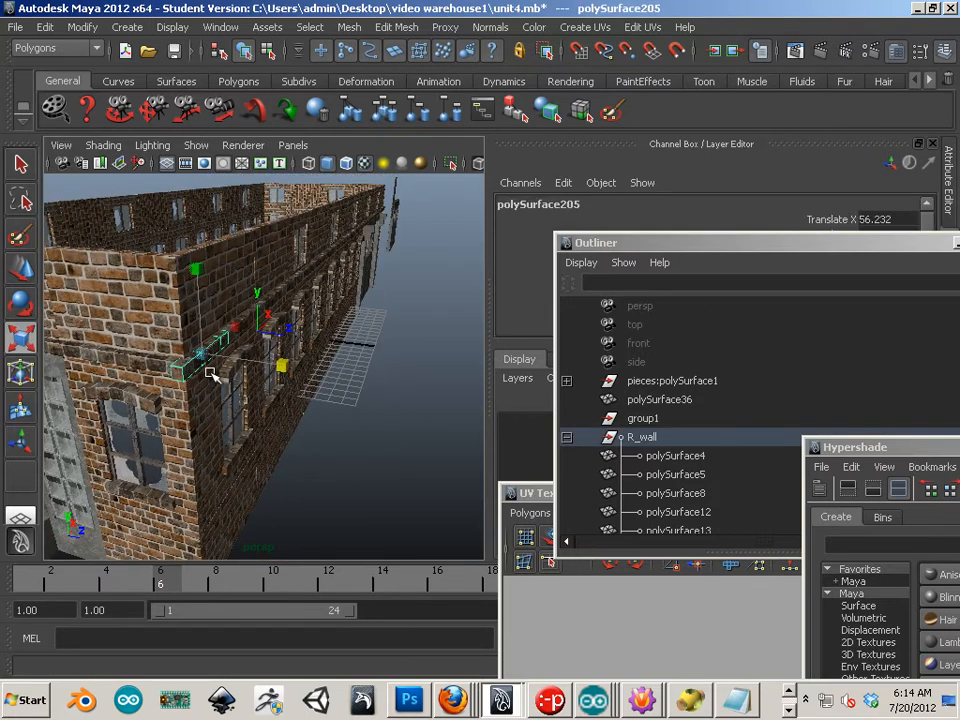
Step: Pull the original trim piece out from the wall to Translate Z 29.605 and scale it to 1.025 in X and 1.58 in Y
click(20, 268)
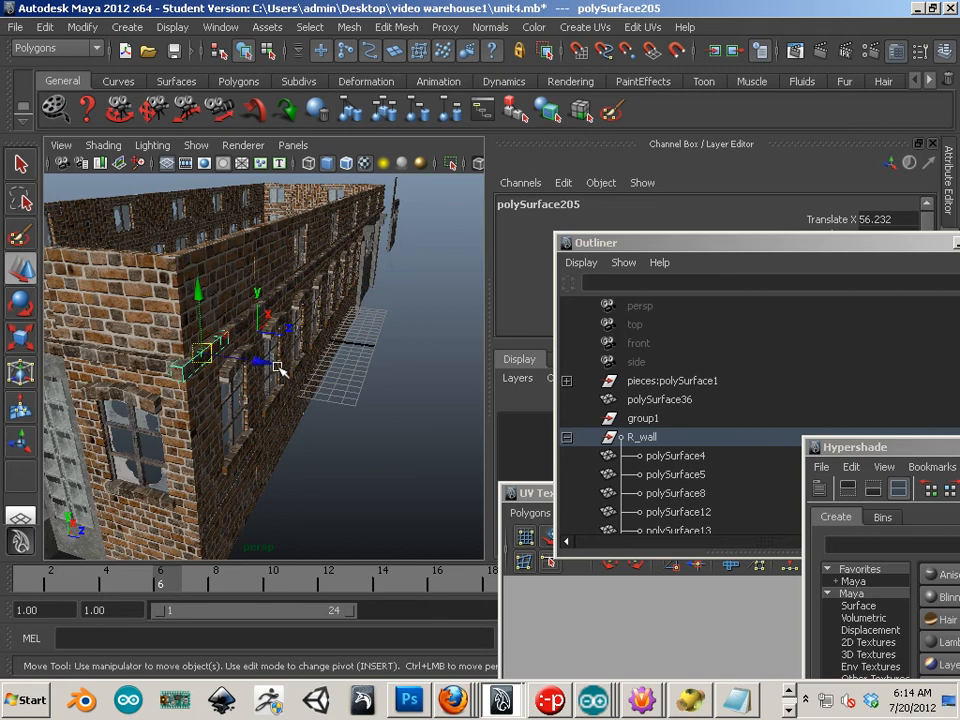
drag(309, 378, 316, 380)
click(201, 356)
drag(257, 359, 334, 382)
click(22, 342)
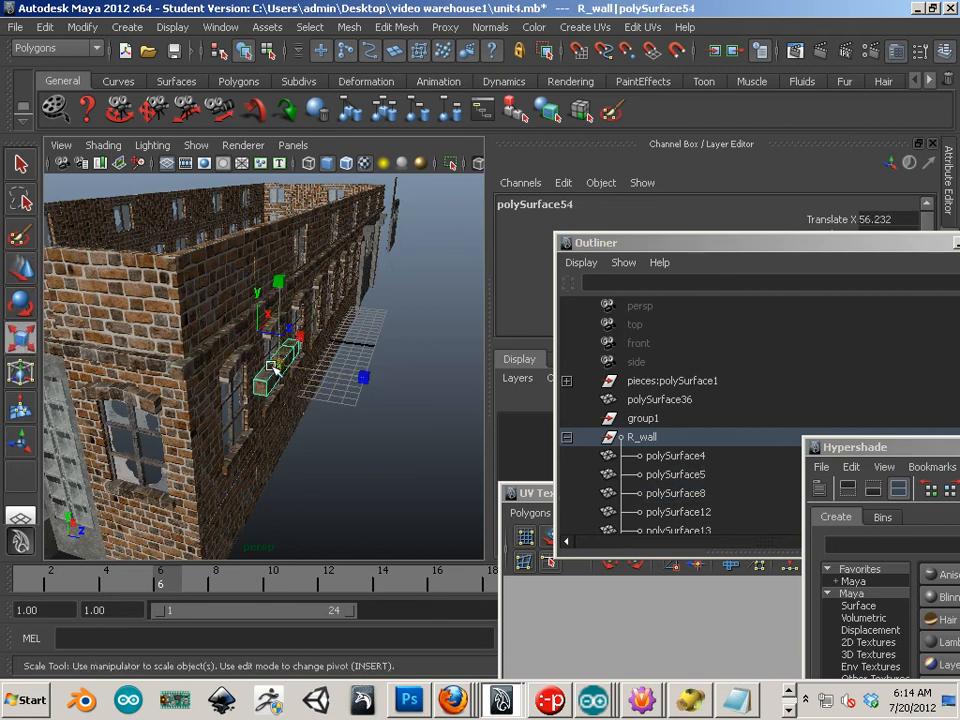
drag(273, 367, 300, 413)
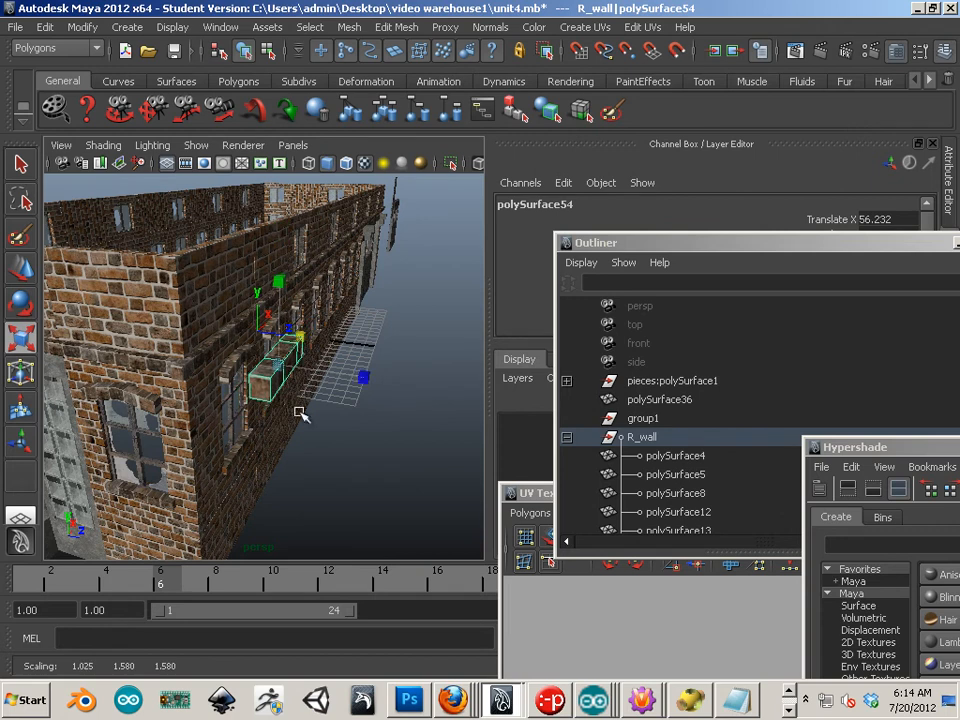
Step: Stand the trim piece upright by setting its Rotate Z to 90
click(20, 303)
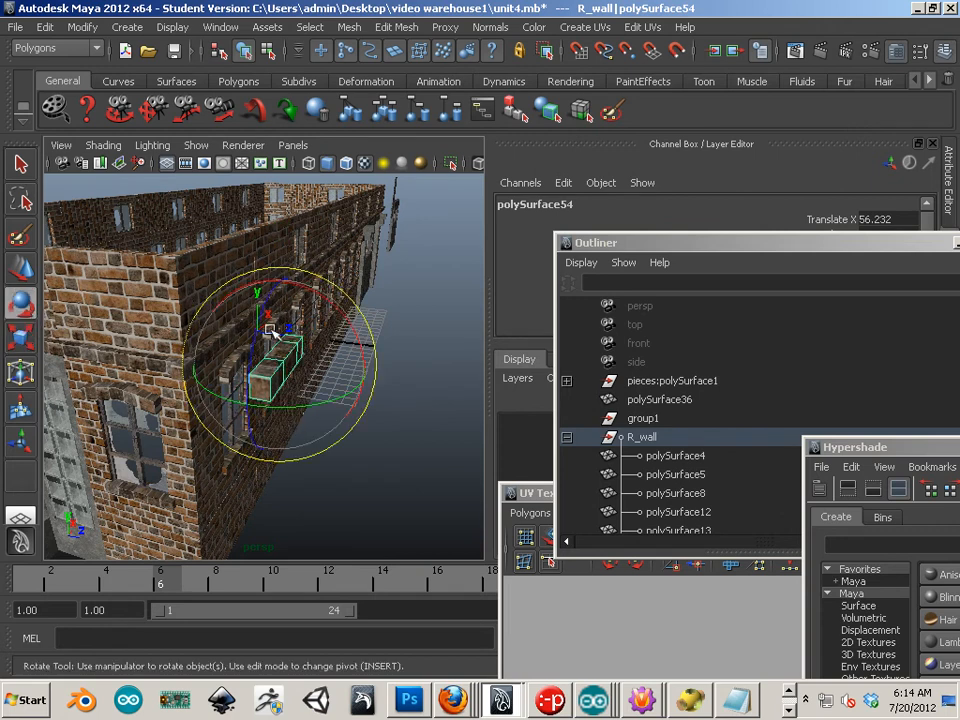
drag(205, 250, 284, 425)
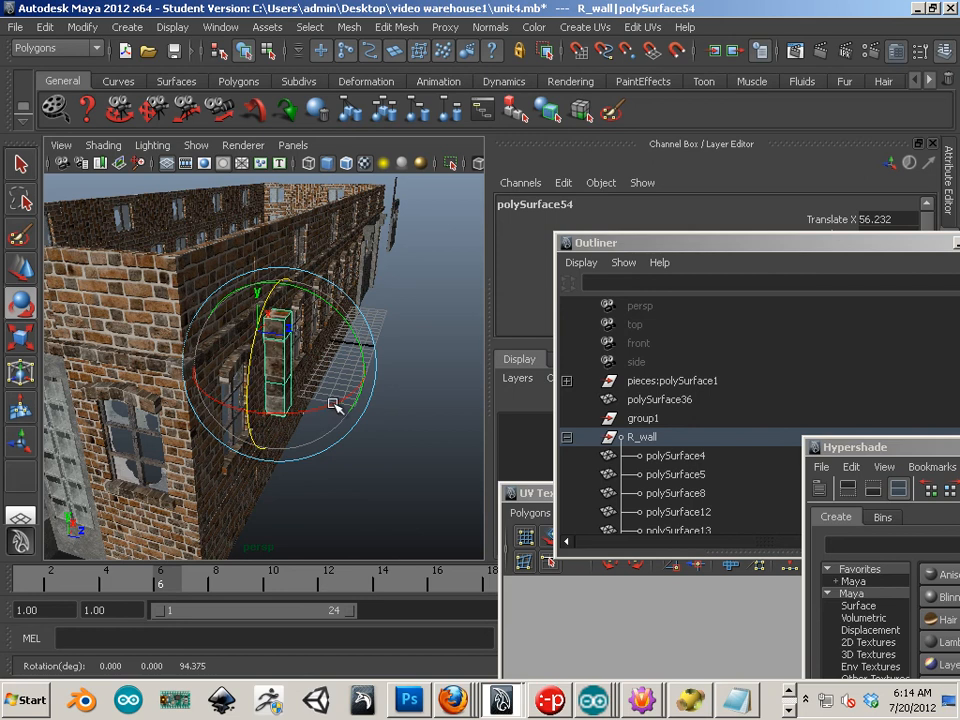
drag(816, 239, 959, 352)
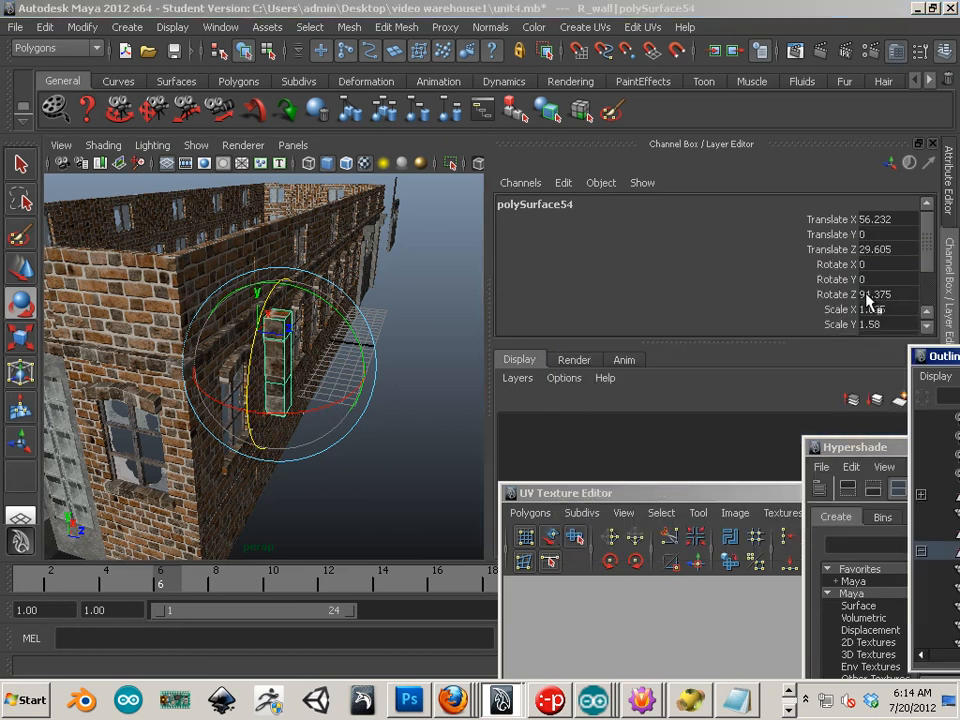
click(885, 295)
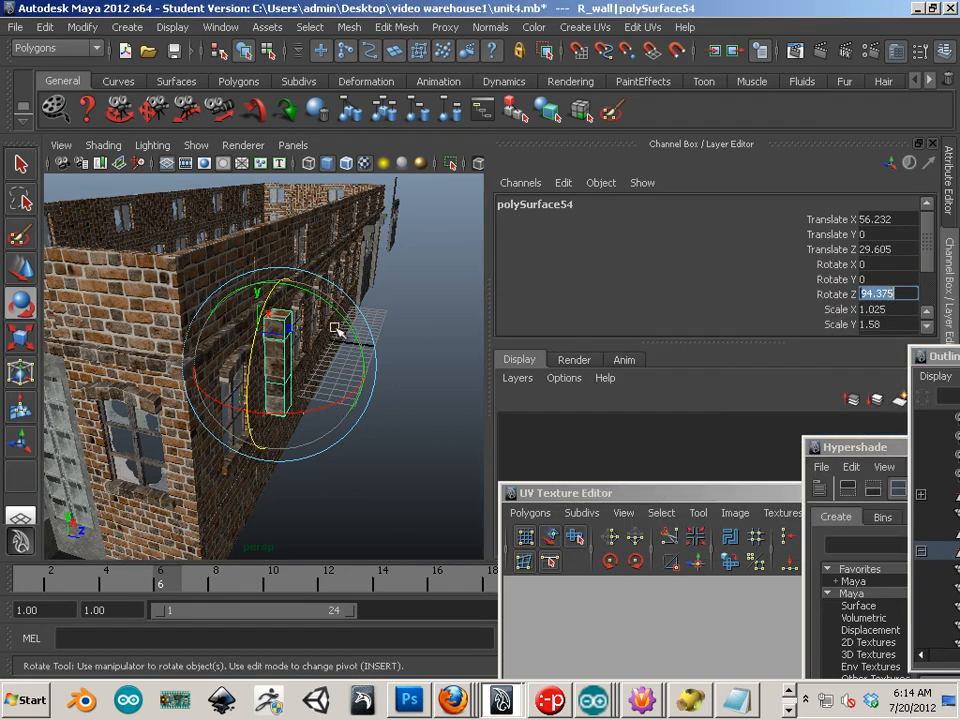
drag(253, 348, 258, 344)
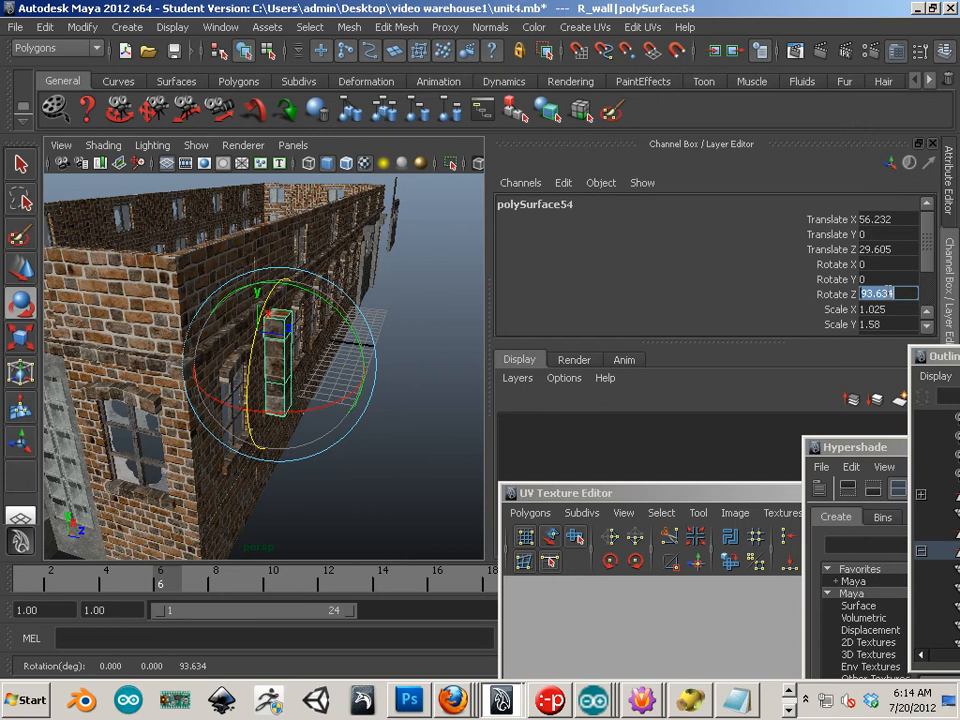
click(887, 292)
text(90)
key(Return)
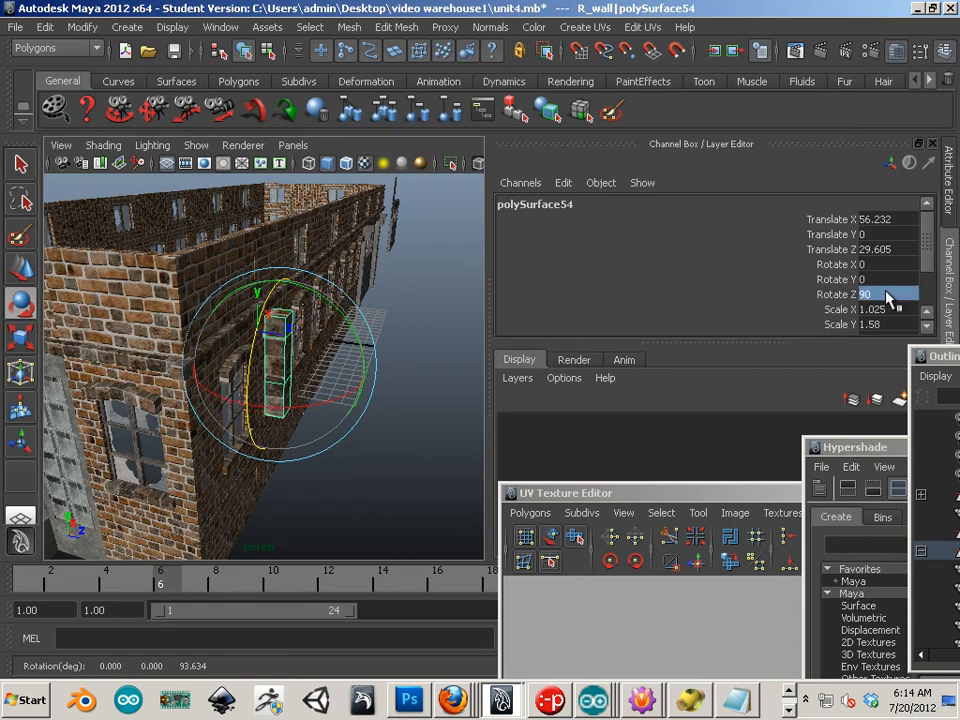
Step: Fit the upright piece over the upper building corner at Translate 54.843, 1.466, 26.581, enlarged to scale X 1.235 and Y 1.904
key(w)
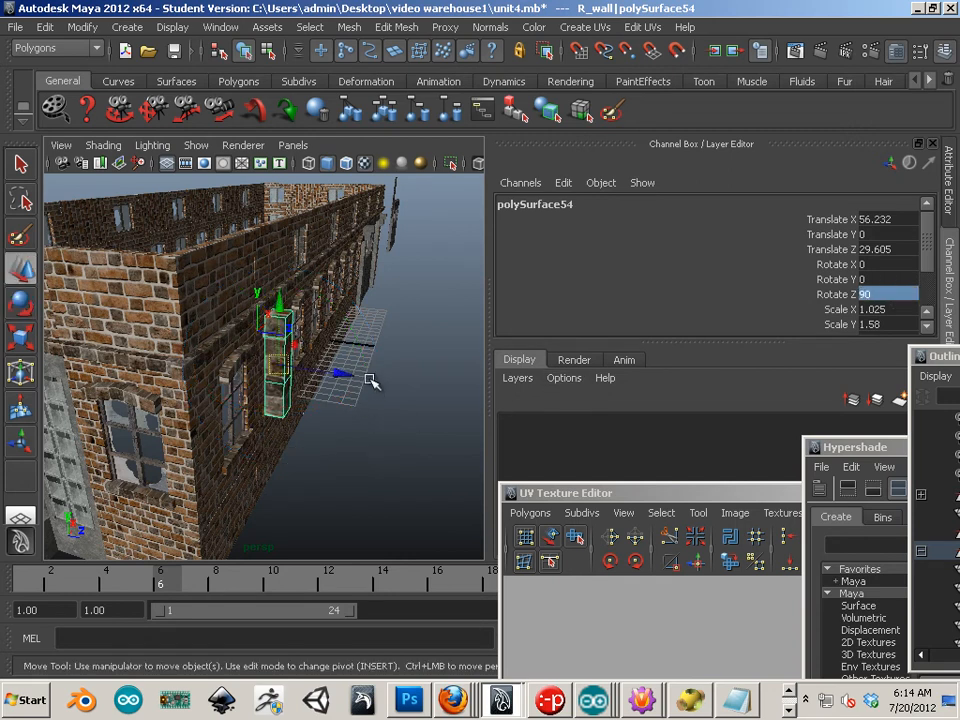
drag(277, 365, 185, 254)
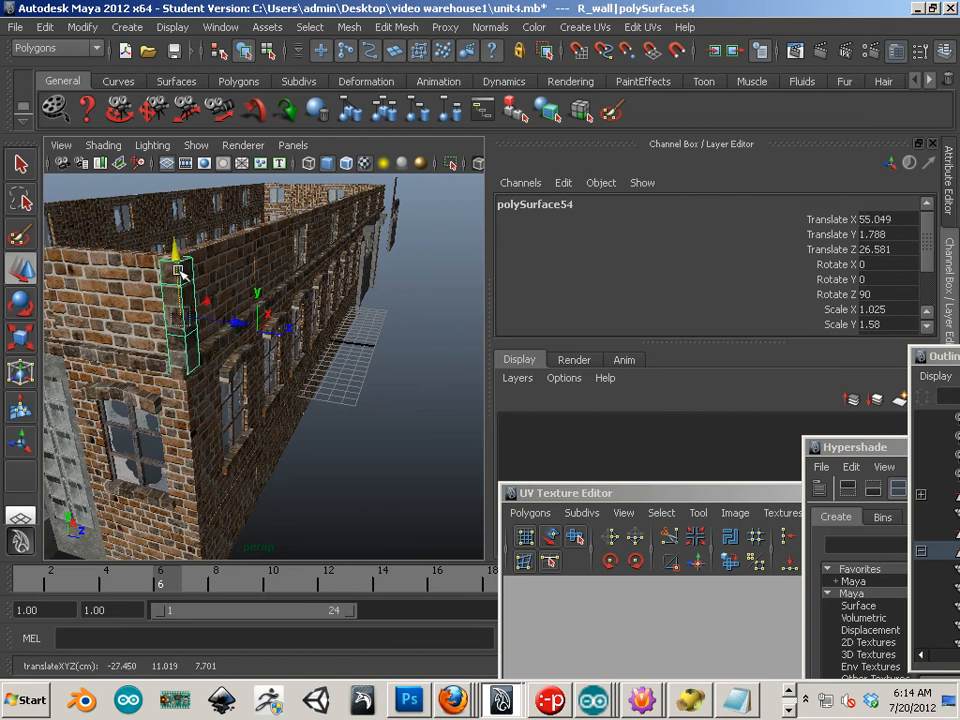
key(r)
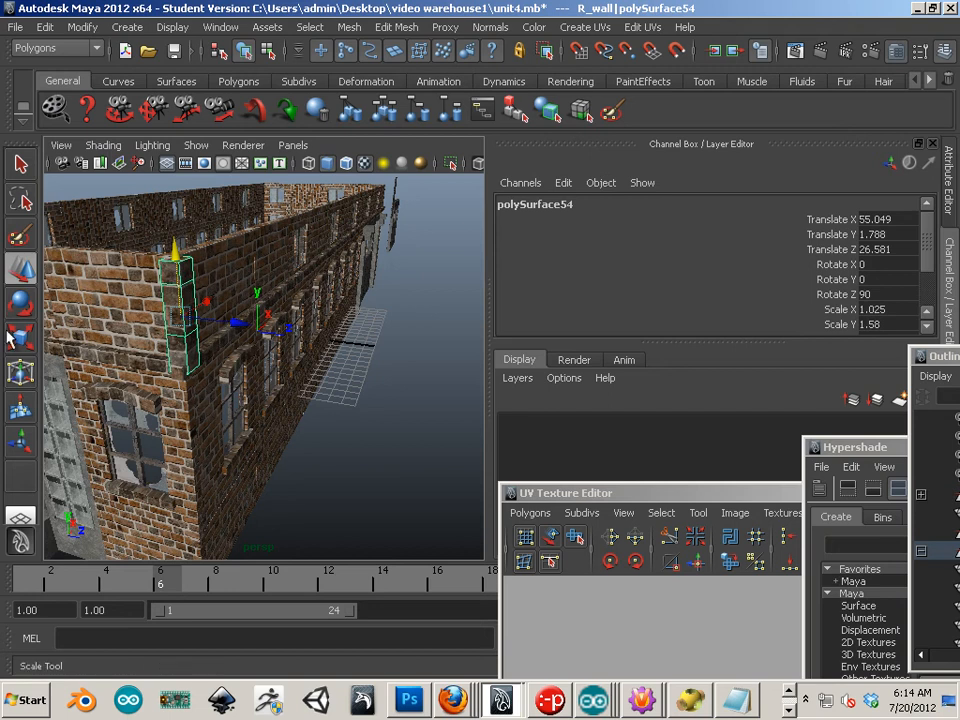
drag(183, 318, 172, 318)
click(21, 266)
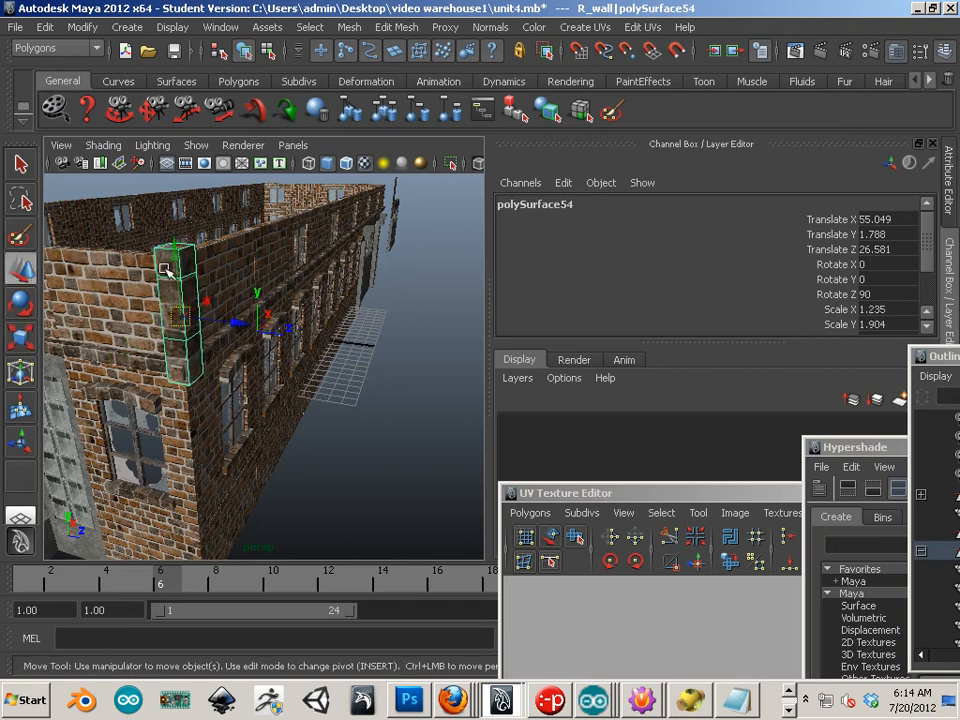
drag(176, 256, 181, 270)
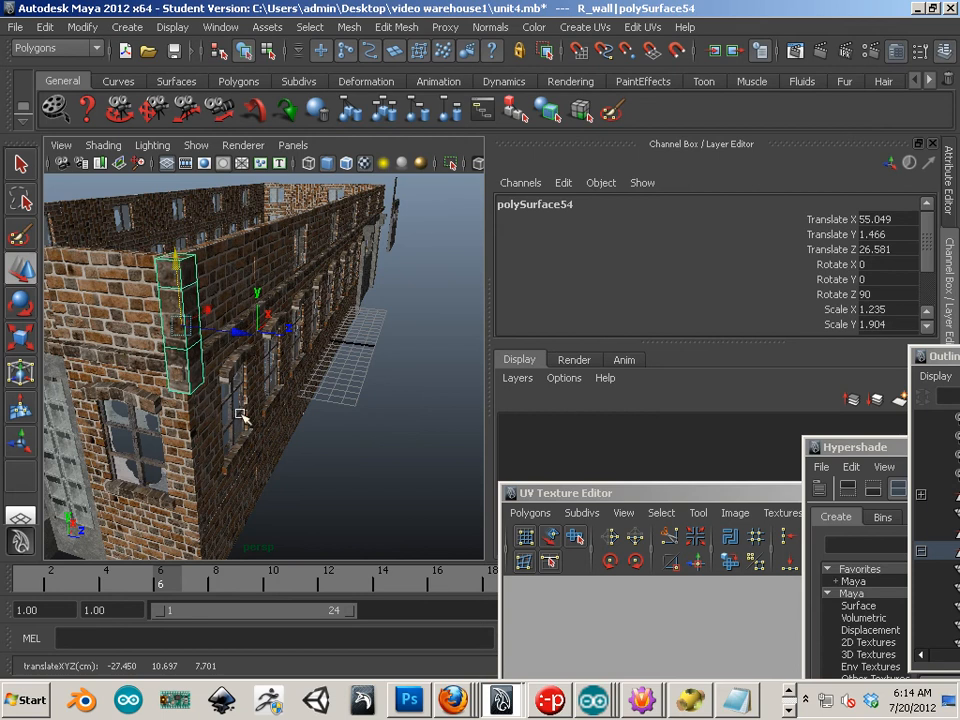
alt+drag(240, 414, 310, 393)
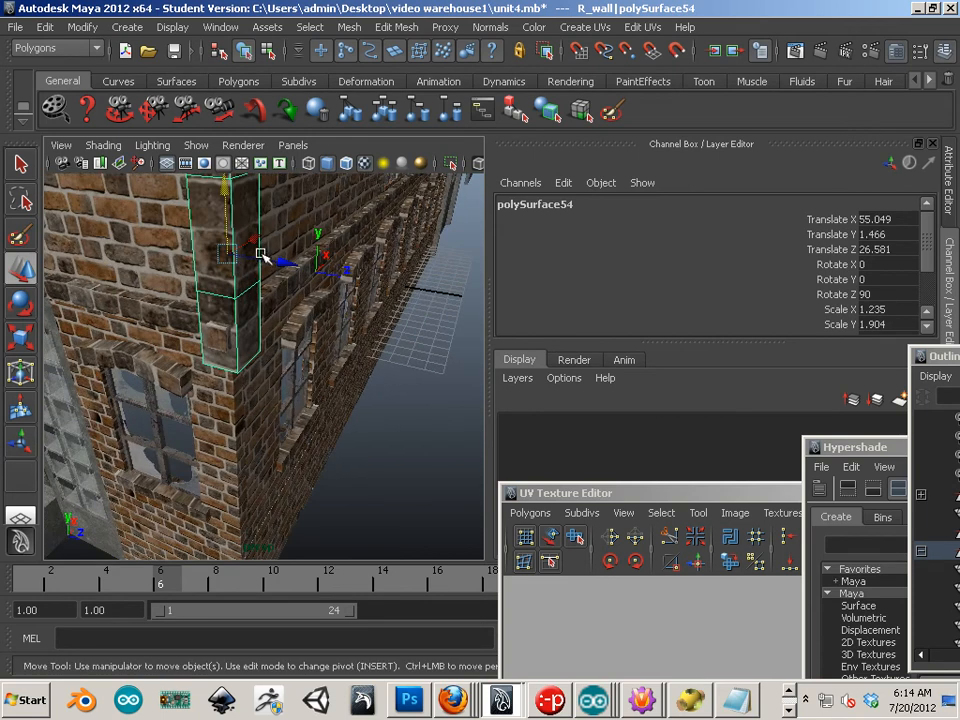
drag(258, 244, 241, 337)
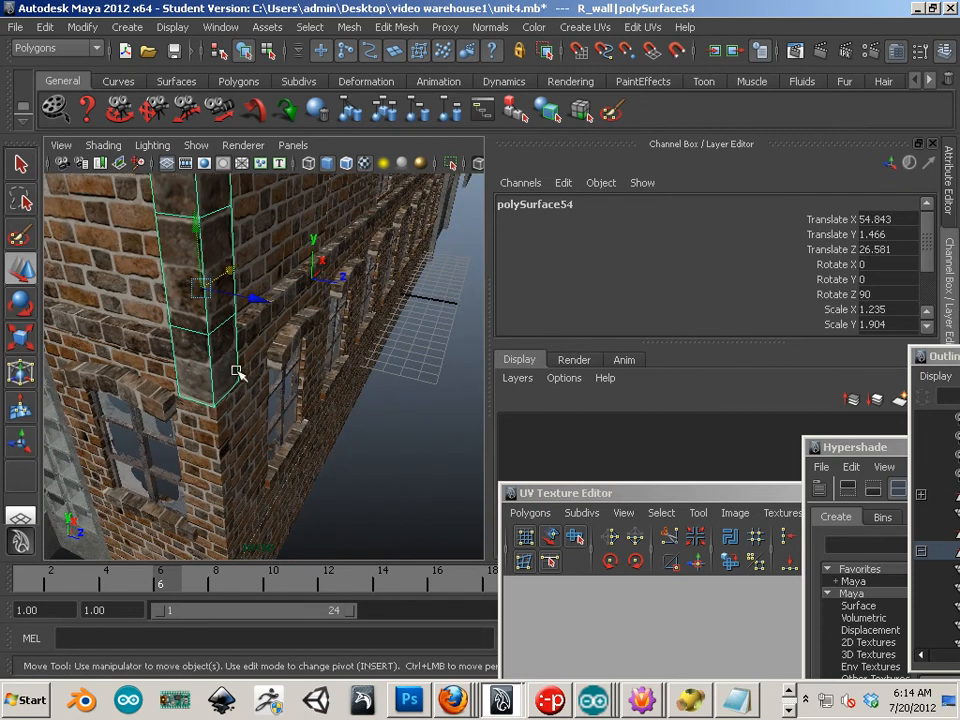
Step: Duplicate the corner piece down to Translate Y -2.941, and repeat the duplicate with transform twice to extend the column past the wall's base
key(ctrl+d)
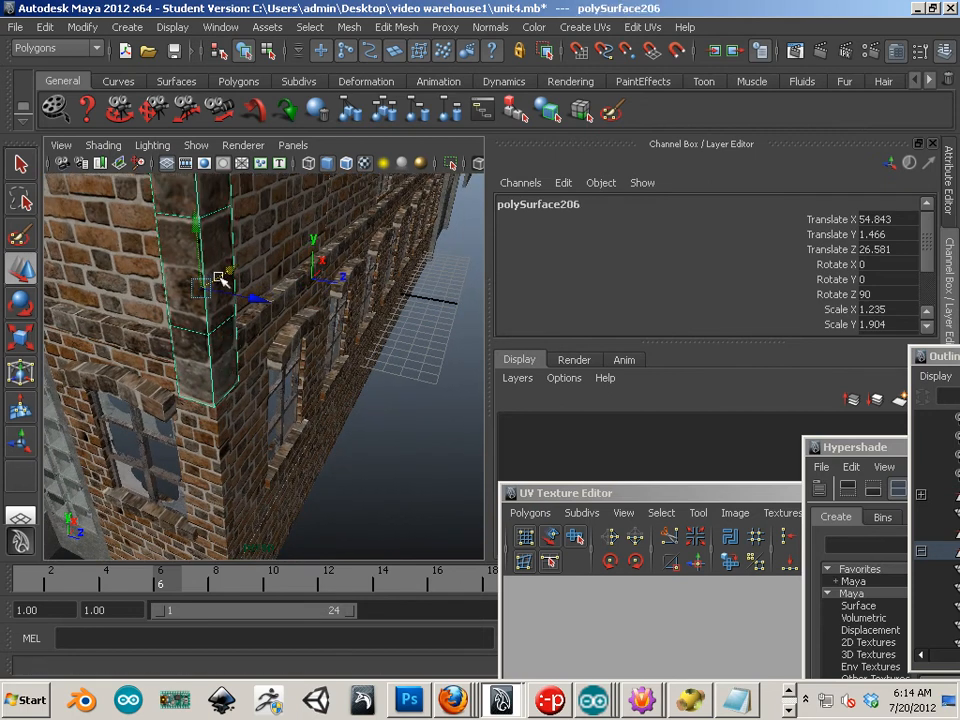
middle_drag(200, 279, 199, 433)
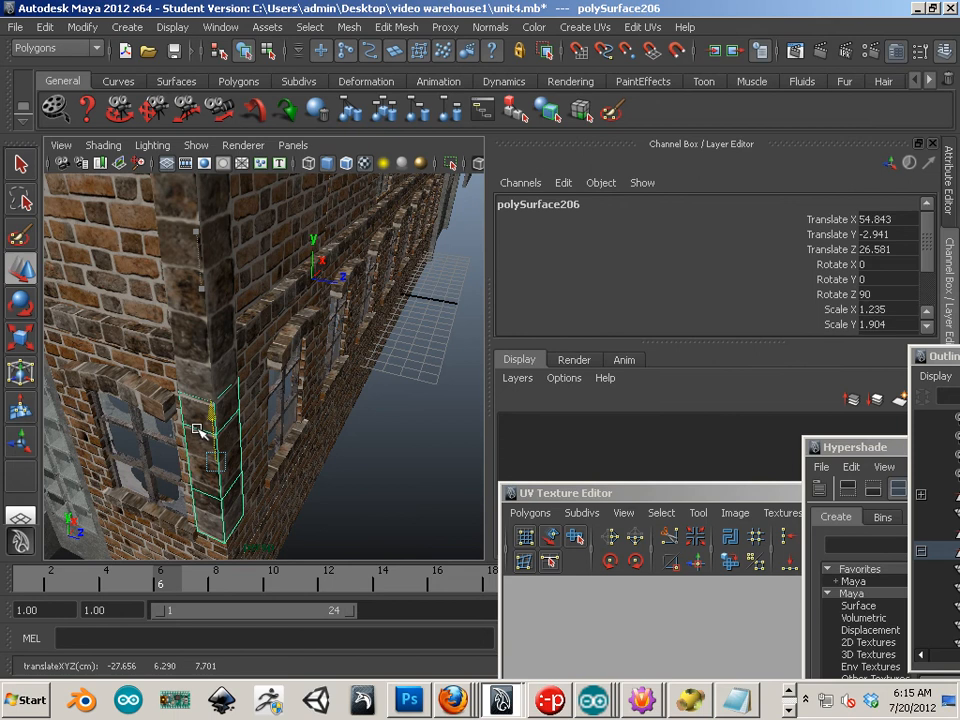
alt+drag(236, 452, 223, 426)
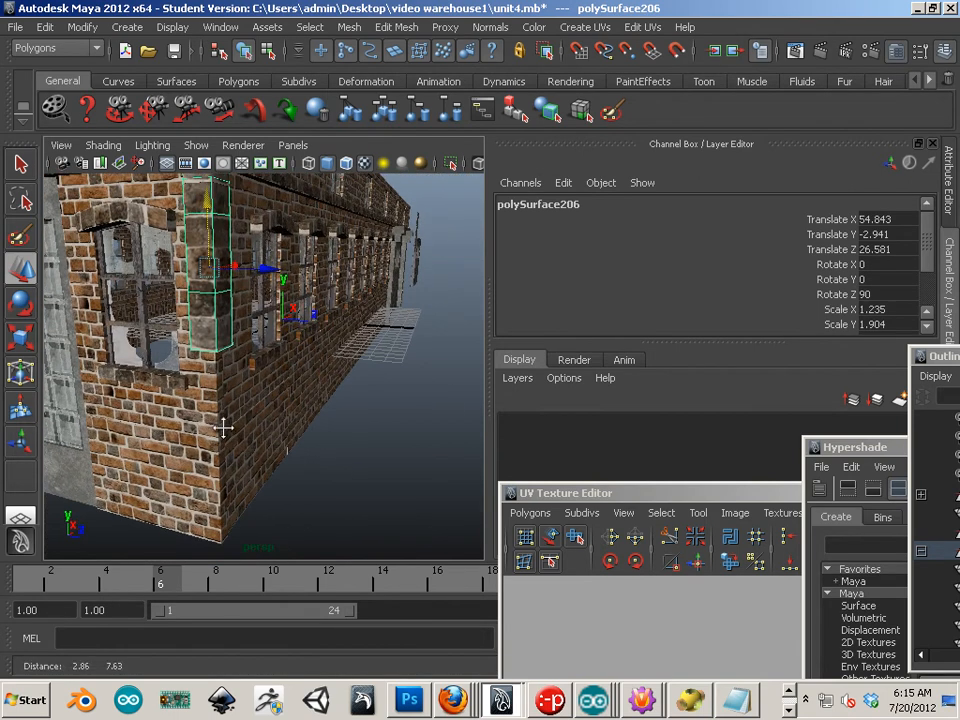
click(222, 357)
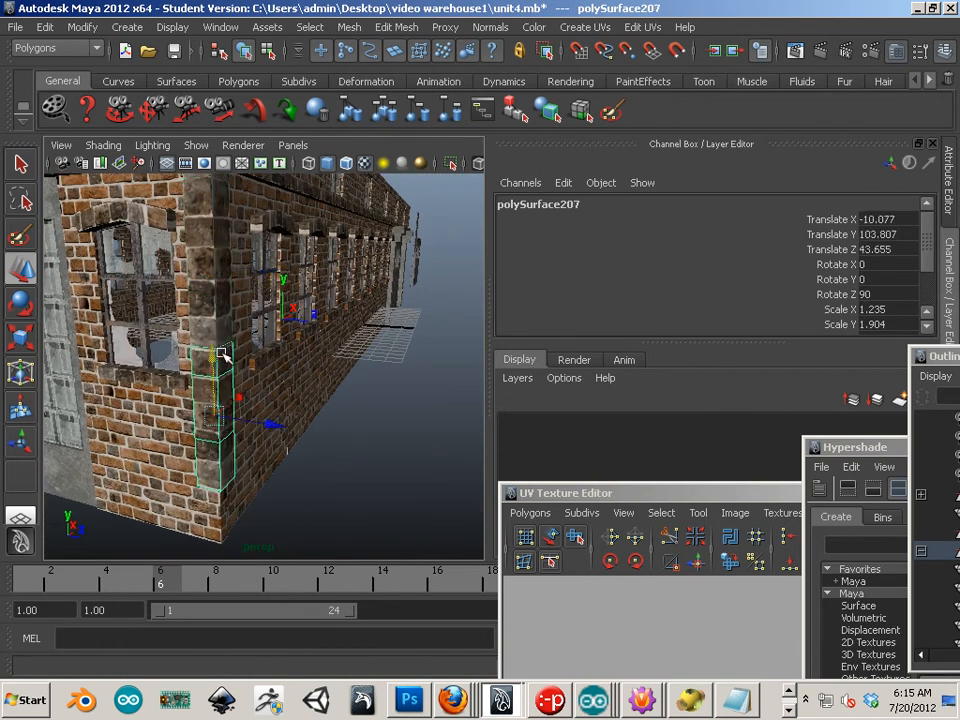
key(shift+d)
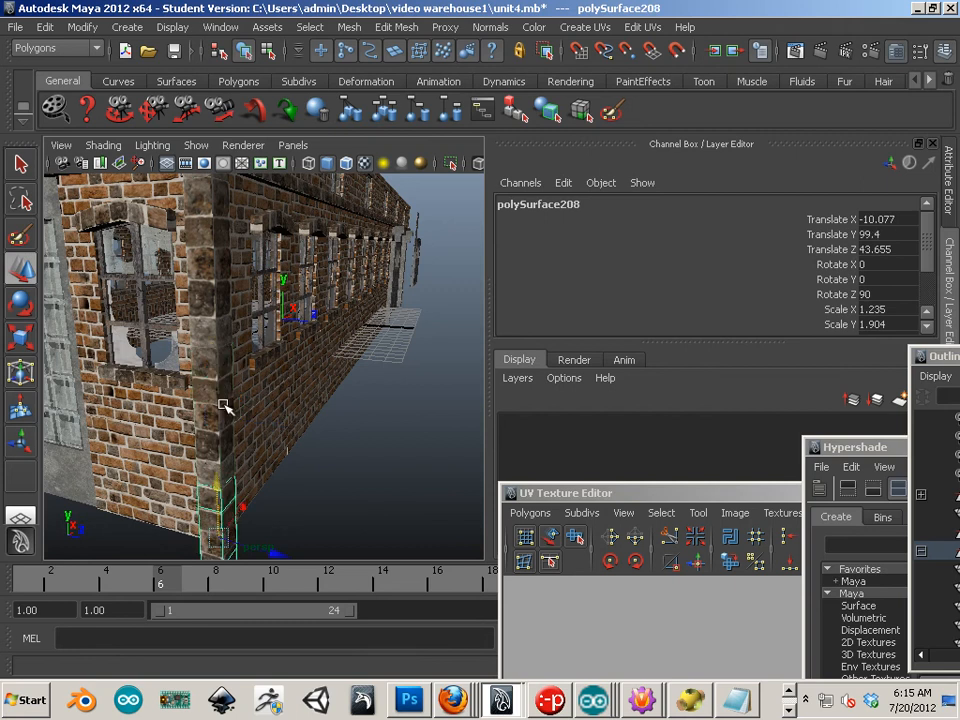
Step: Select all four pieces of the brick corner column and duplicate them together
alt+drag(260, 450, 292, 505)
click(407, 480)
click(293, 480)
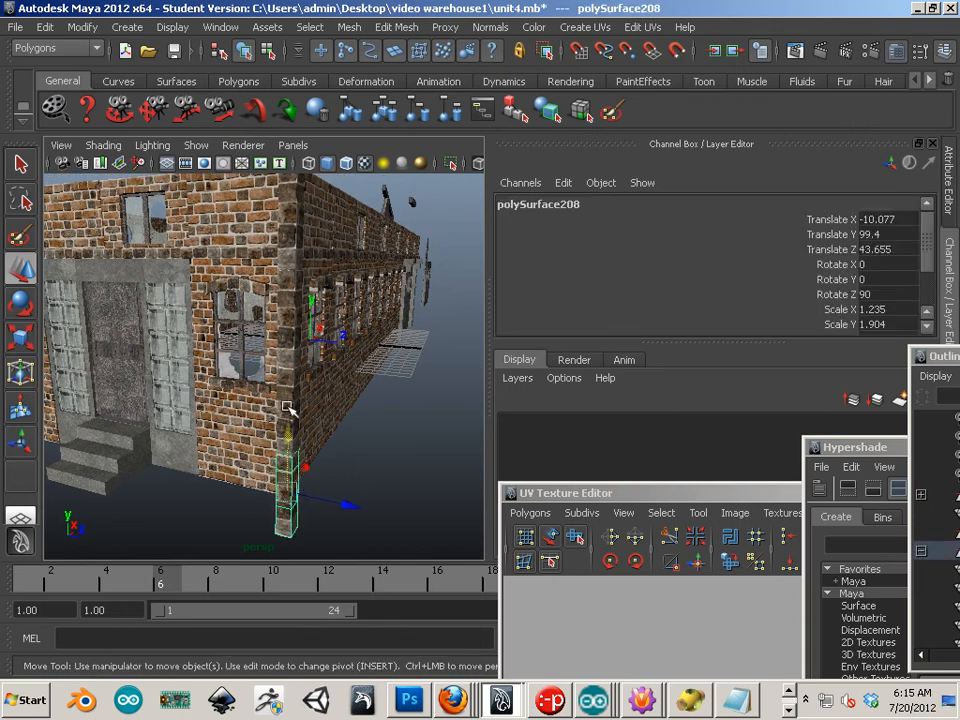
drag(288, 407, 298, 262)
click(285, 295)
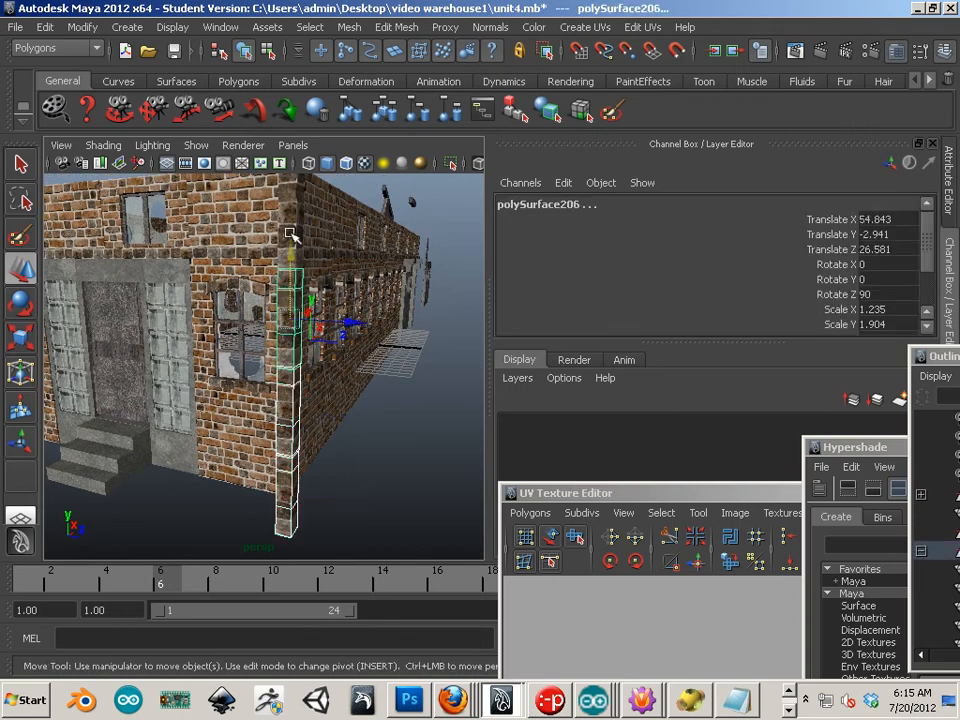
click(321, 381)
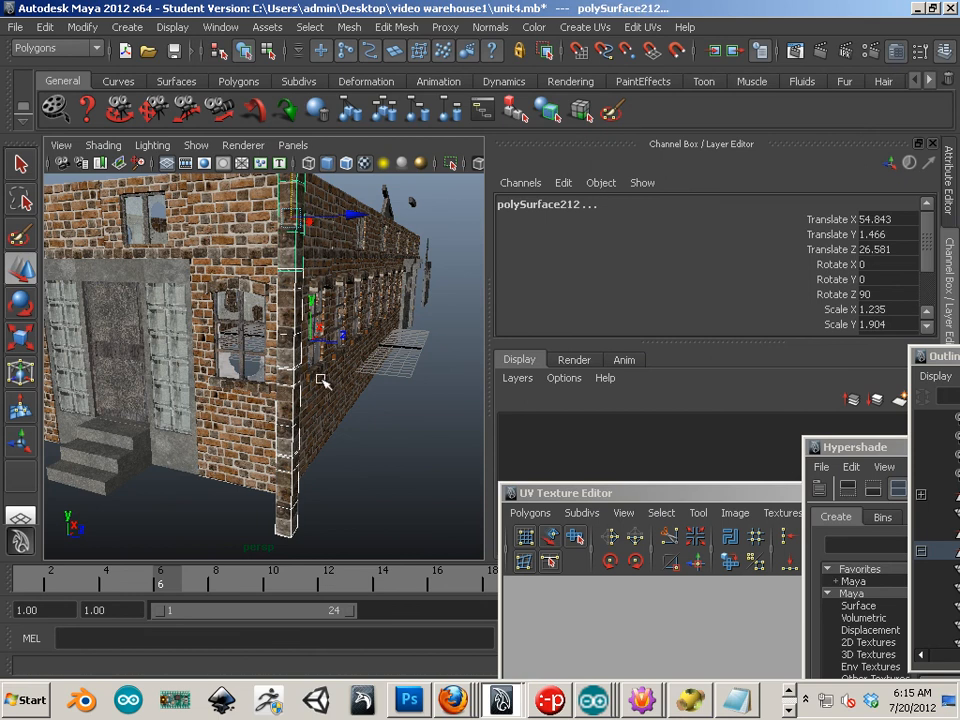
Step: Move the duplicated column along Z to 4.824 at the end wall's opposite corner and check its fit from several angles
drag(368, 221, 140, 226)
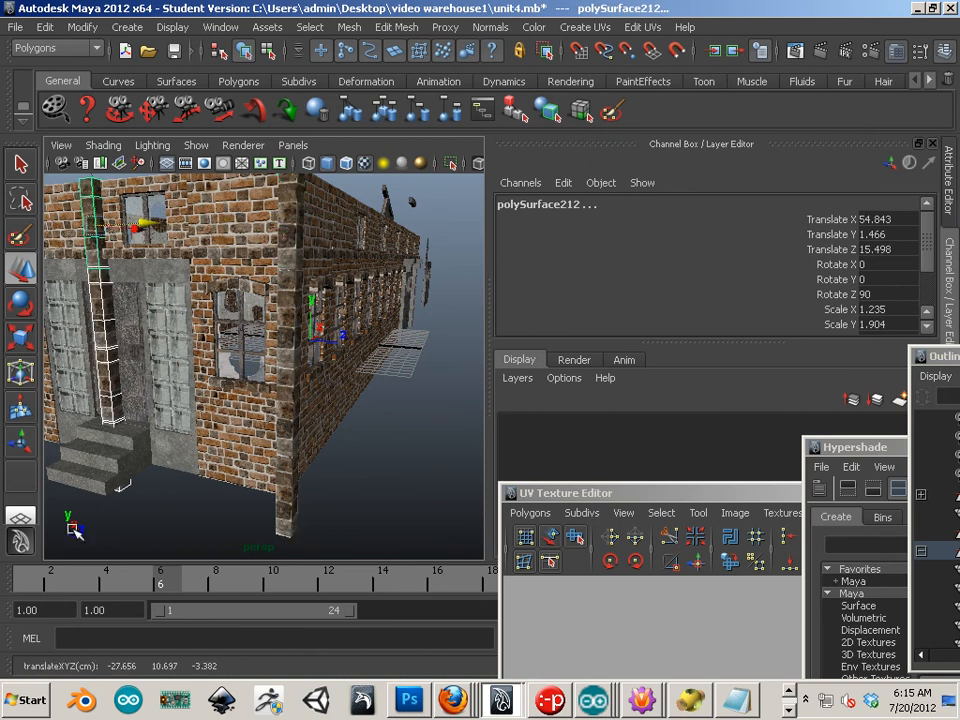
alt+drag(73, 530, 347, 374)
drag(410, 263, 205, 262)
alt+drag(164, 447, 243, 411)
drag(304, 270, 225, 418)
alt+middle_drag(225, 418, 208, 424)
alt+right_drag(208, 424, 253, 437)
alt+drag(253, 437, 262, 438)
alt+middle_drag(262, 438, 268, 439)
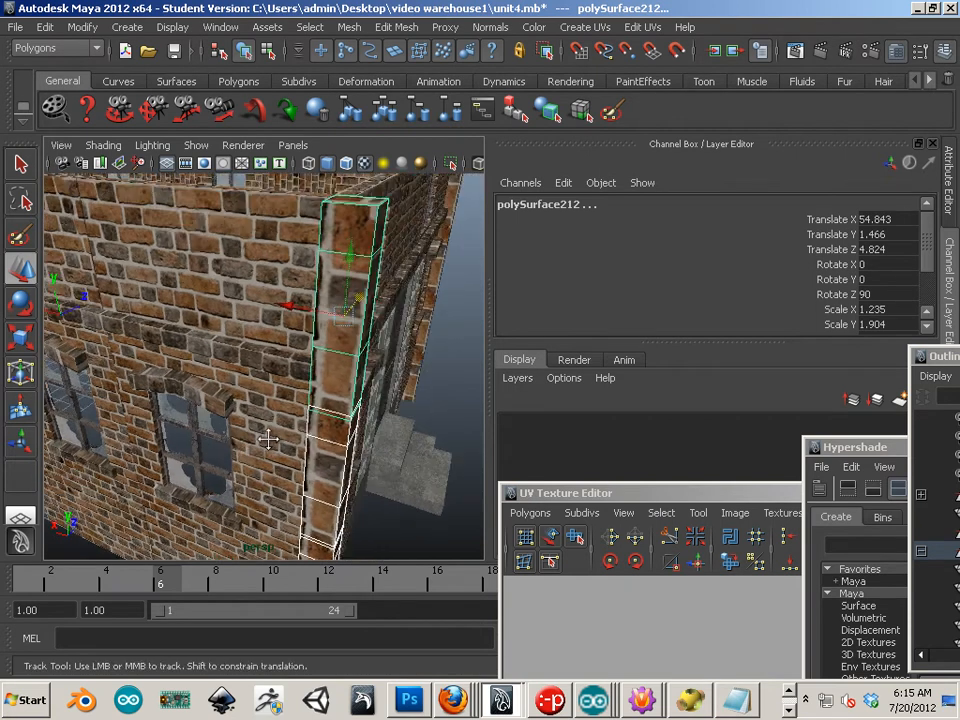
alt+drag(268, 439, 254, 446)
alt+drag(268, 401, 14, 405)
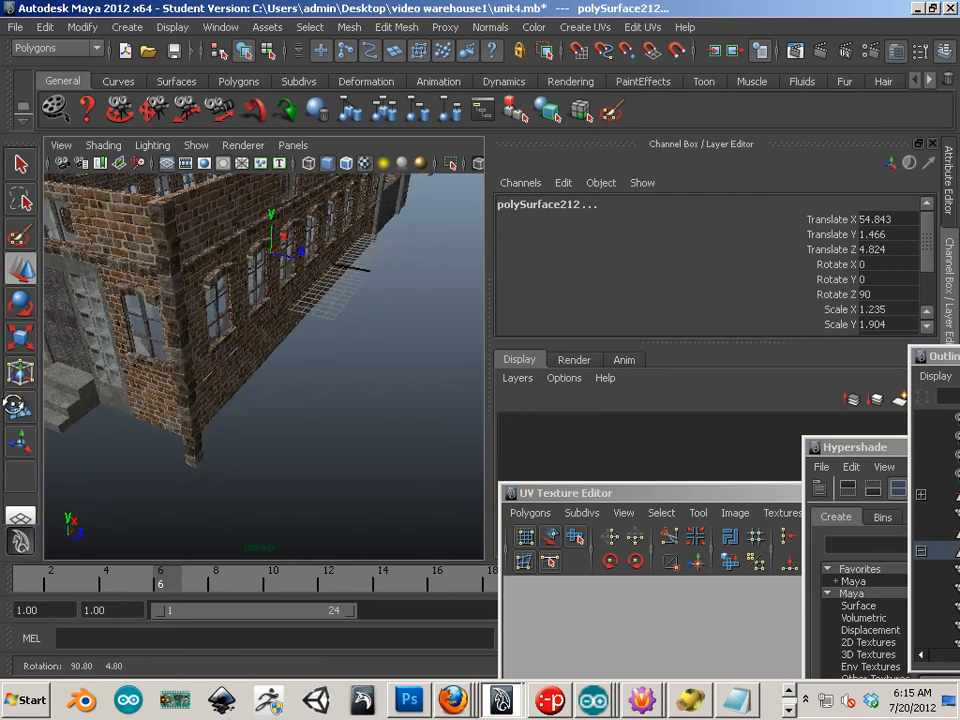
Step: Select the parent group of the duplicated corner column's pieces and center the group's pivot
alt+right_drag(75, 398, 122, 384)
alt+middle_drag(122, 384, 252, 450)
alt+drag(255, 450, 183, 421)
alt+right_drag(183, 421, 250, 405)
alt+drag(217, 408, 270, 407)
key(e)
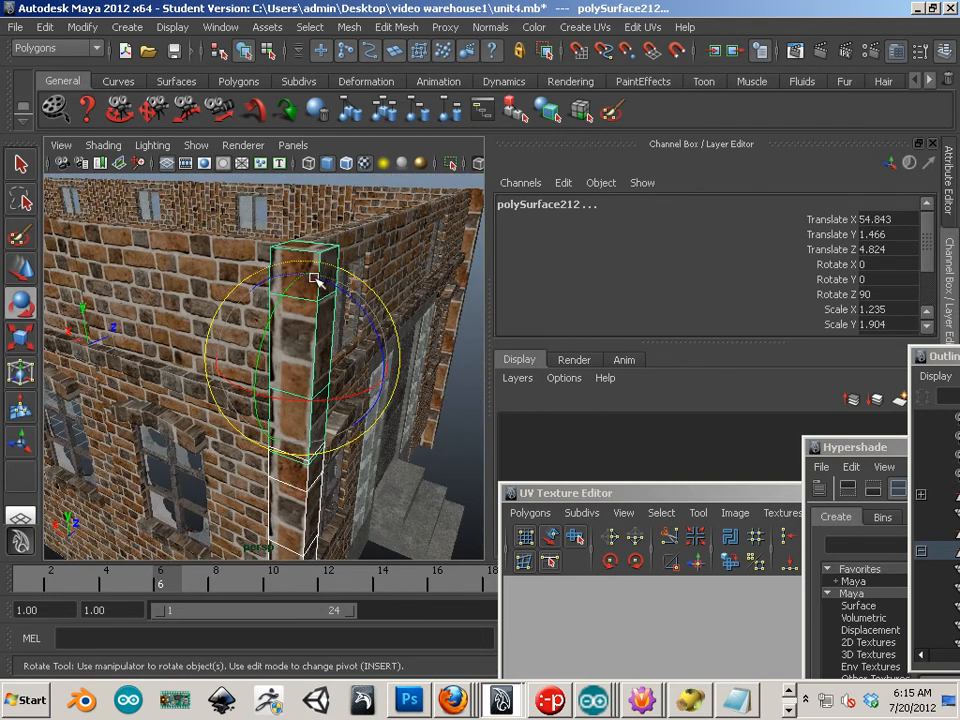
key(Up)
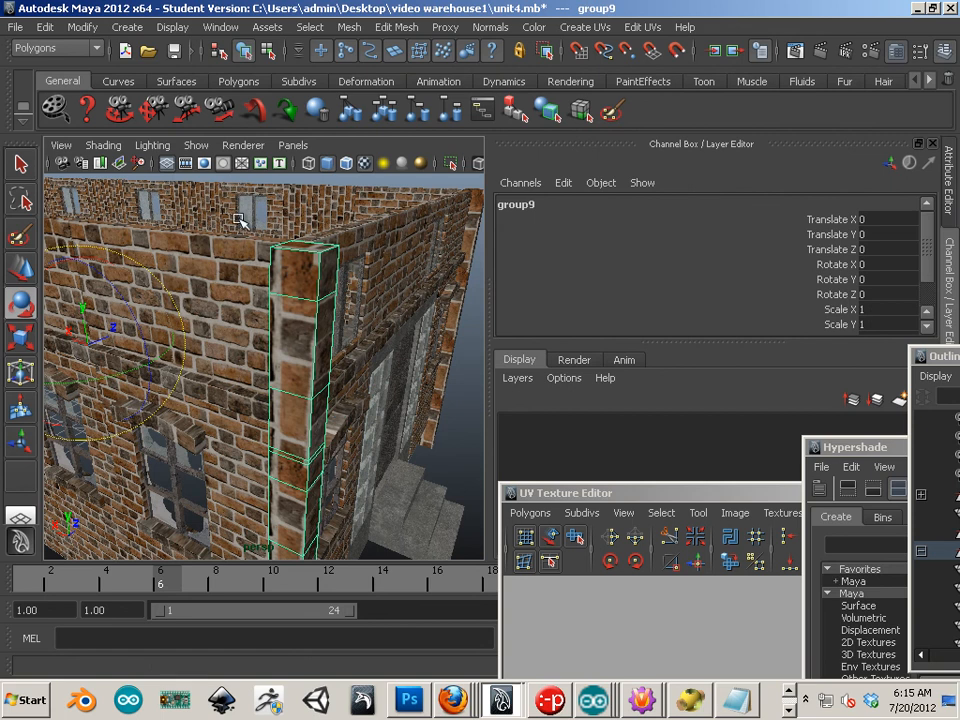
click(82, 27)
click(118, 200)
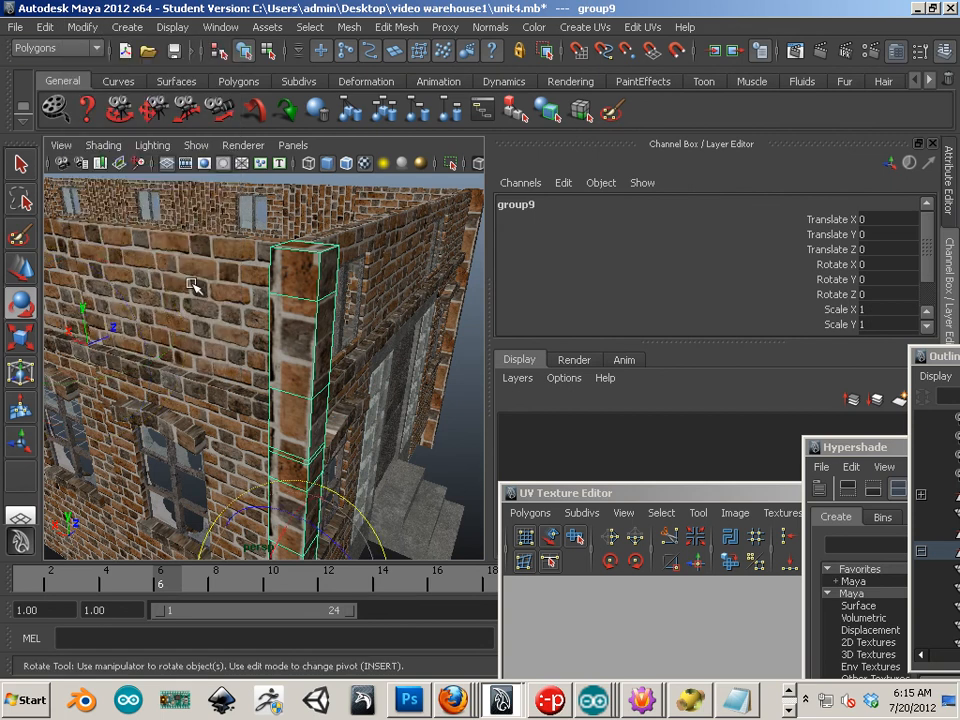
Step: Rotate the duplicated corner column group to Rotate Y -90
alt+drag(341, 516, 283, 428)
drag(349, 422, 309, 428)
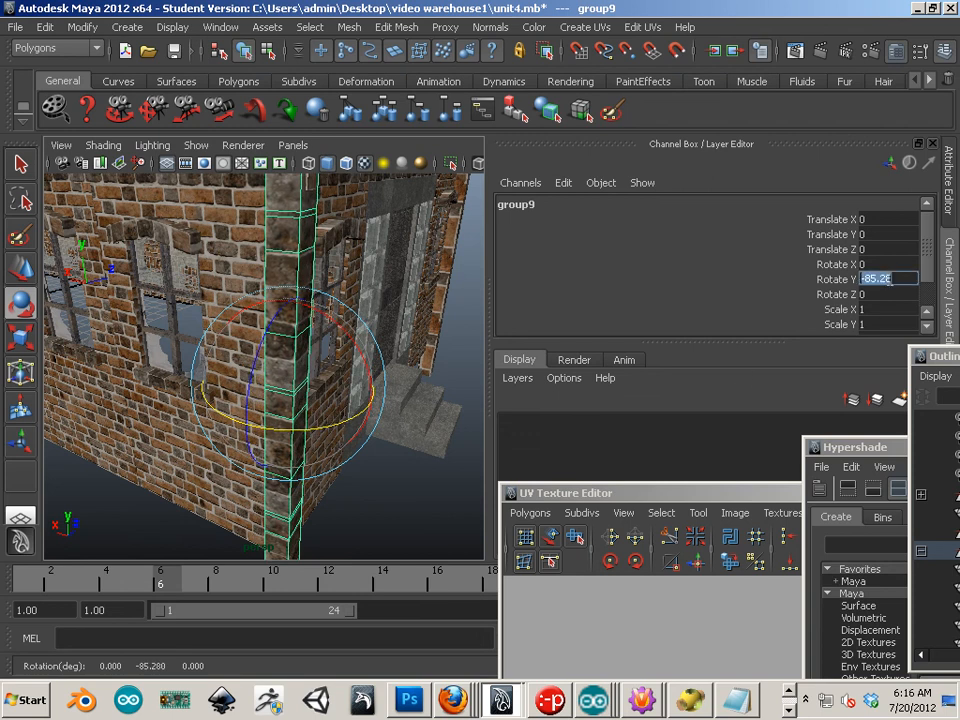
key(Return)
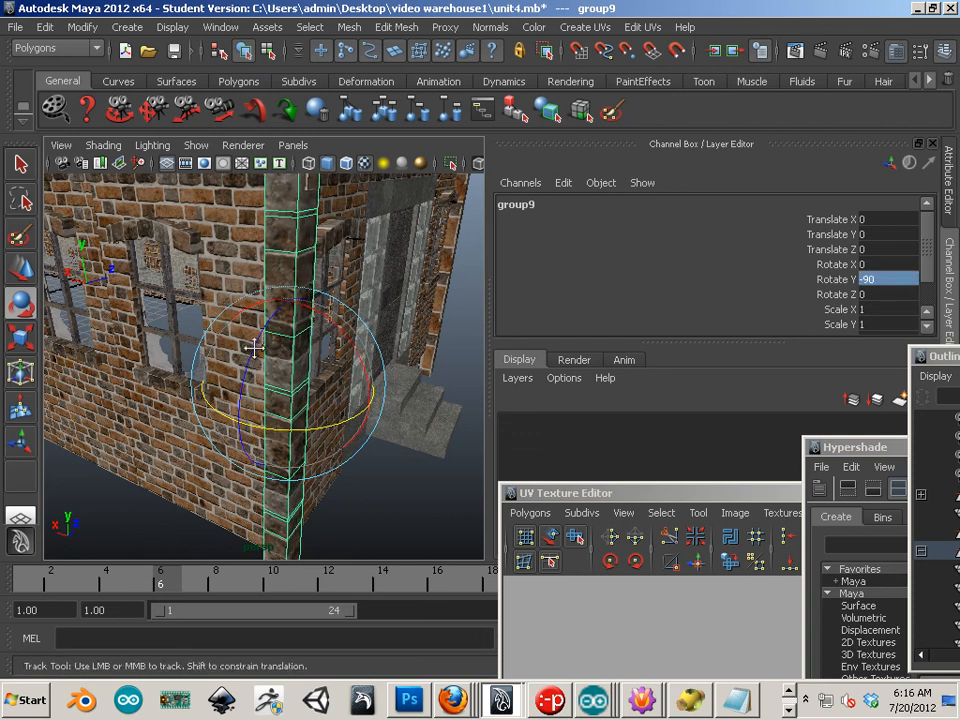
Step: Examine the rotated column's fit against both walls, deselect it, and view the end wall and long side of the building
alt+drag(255, 347, 250, 435)
click(22, 270)
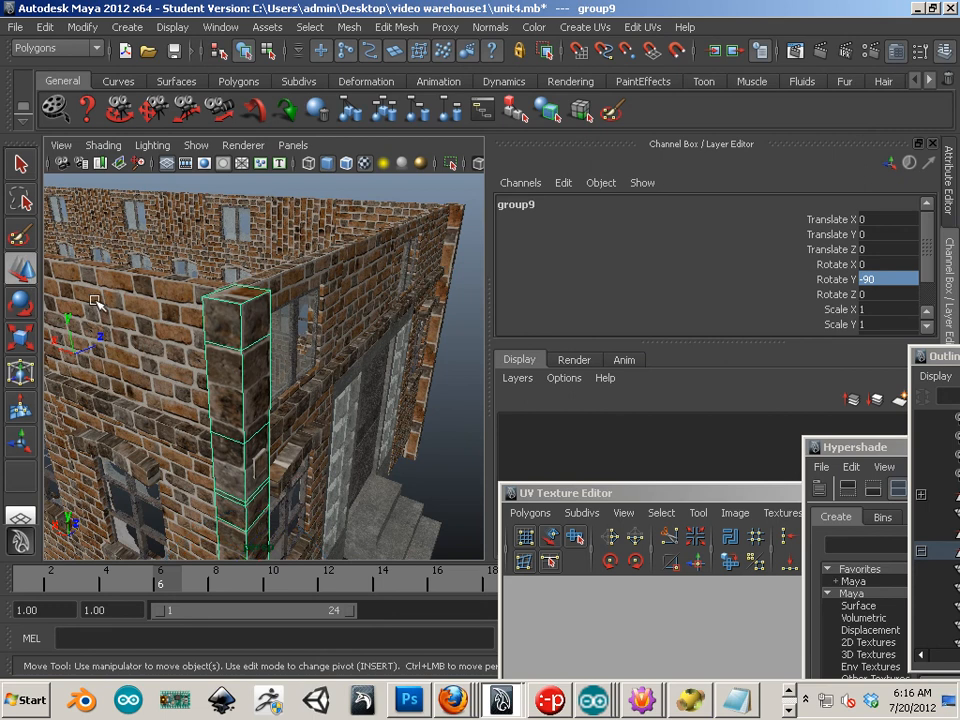
alt+middle_drag(207, 346, 242, 266)
alt+right_drag(242, 266, 176, 299)
alt+drag(188, 325, 138, 415)
click(126, 481)
mouse_move(122, 484)
alt+mouse_down()
mouse_move(248, 453)
mouse_move(171, 482)
mouse_move(47, 482)
mouse_move(107, 476)
alt+mouse_up()
alt+right_drag(107, 476, 157, 506)
alt+drag(157, 506, 253, 494)
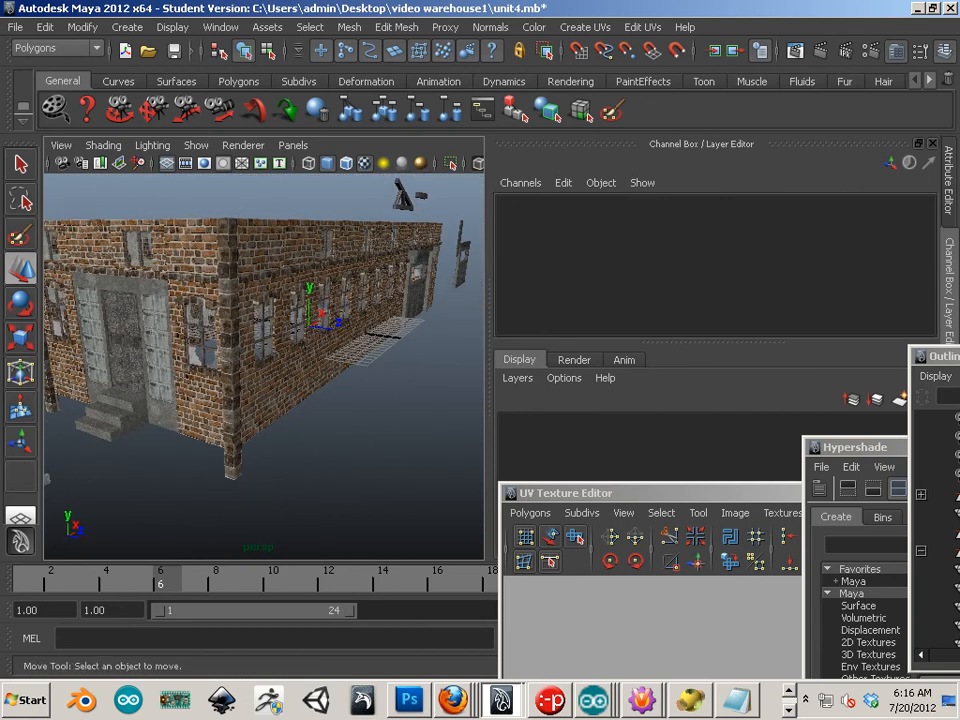